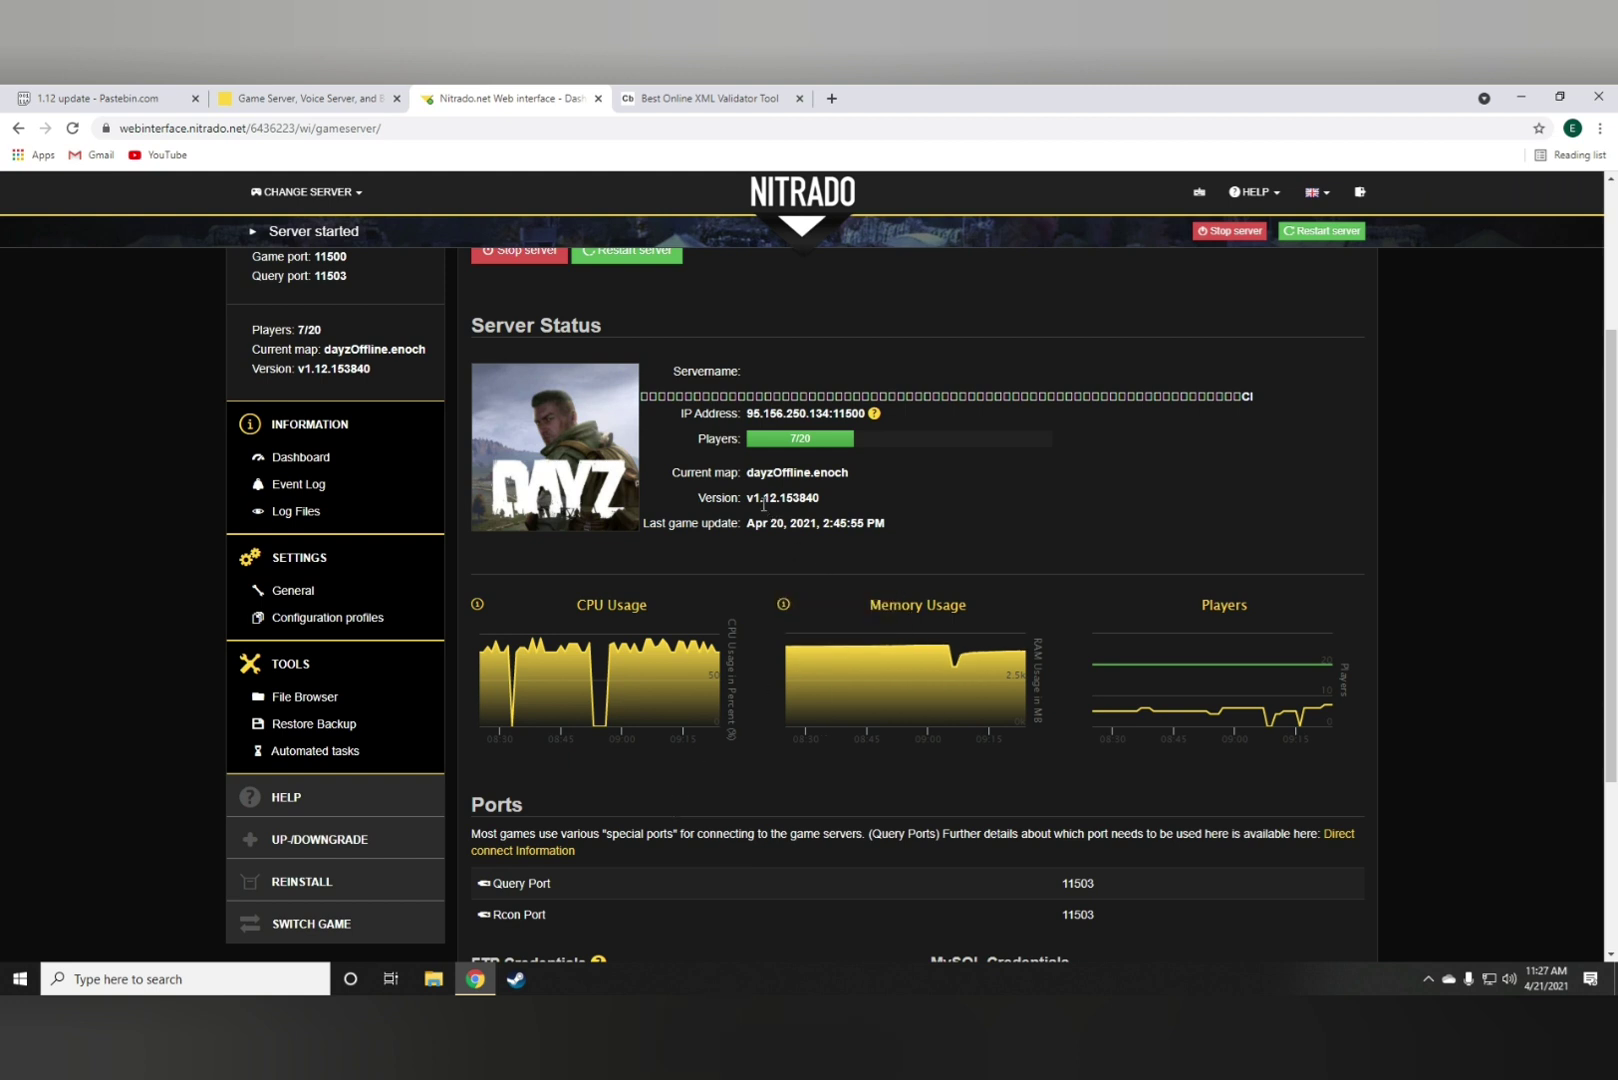
Step: Open types.xml from the dayzOffline.enoch > db folder in the server's file browser
left_click_drag(753, 498, 779, 500)
mouse_move(843, 692)
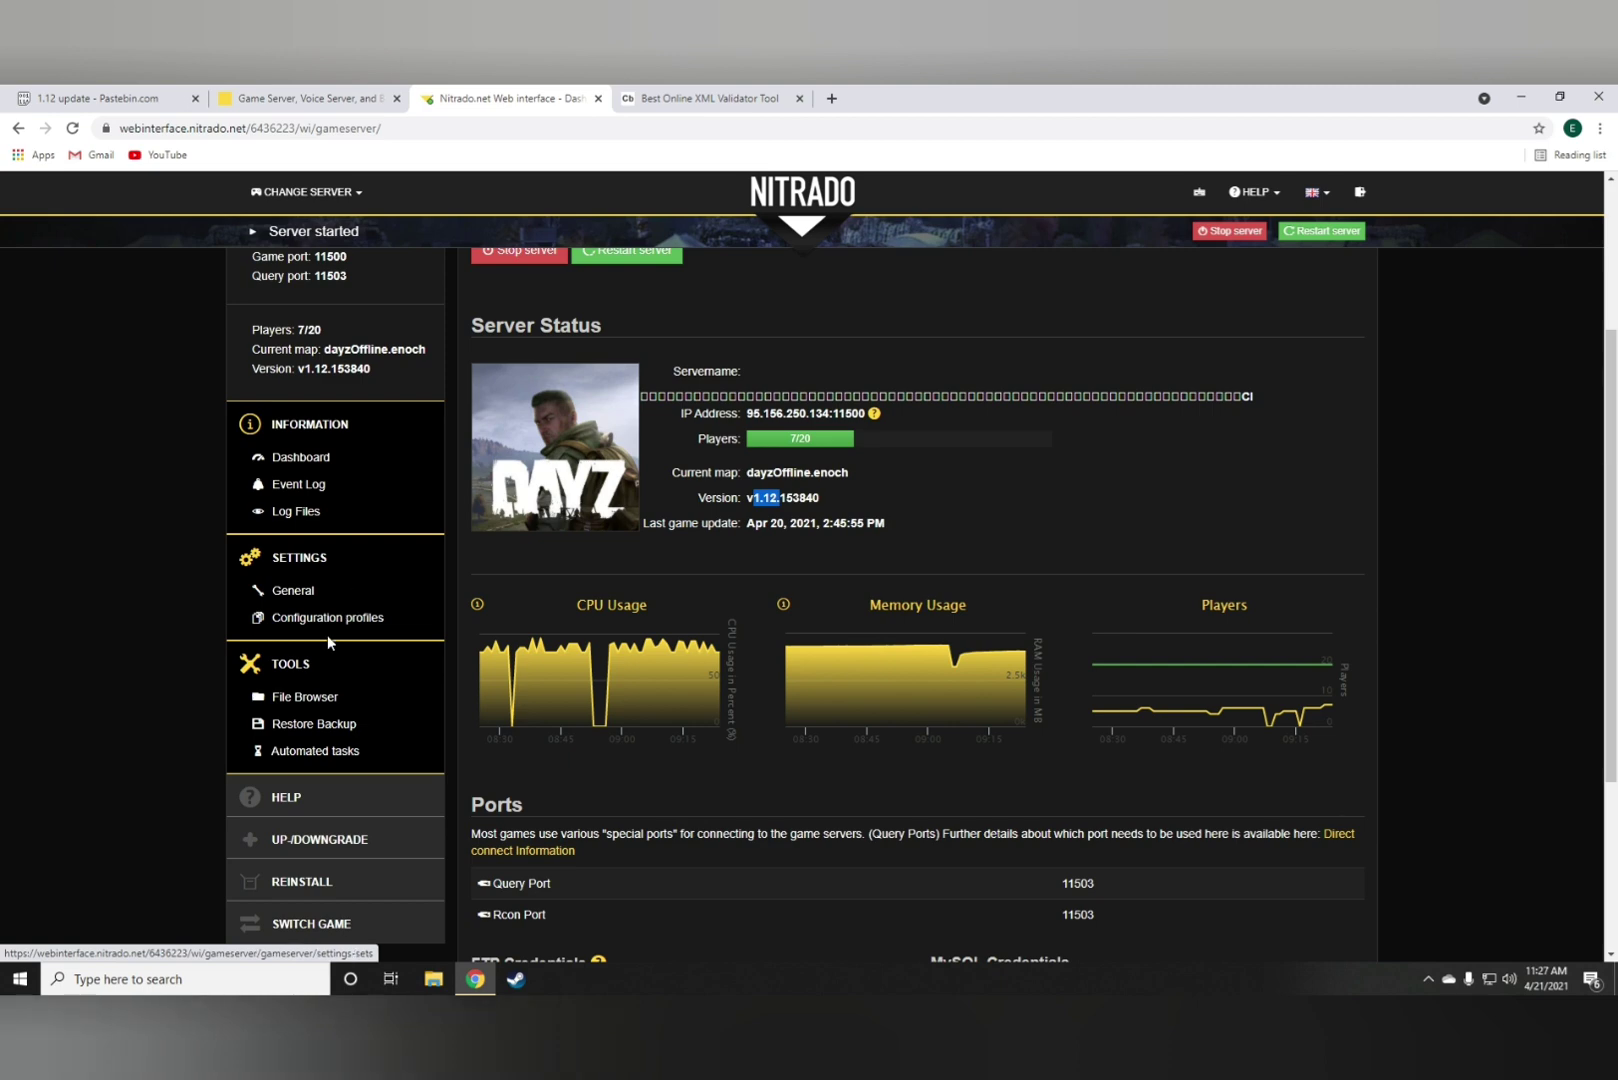
left_click(318, 699)
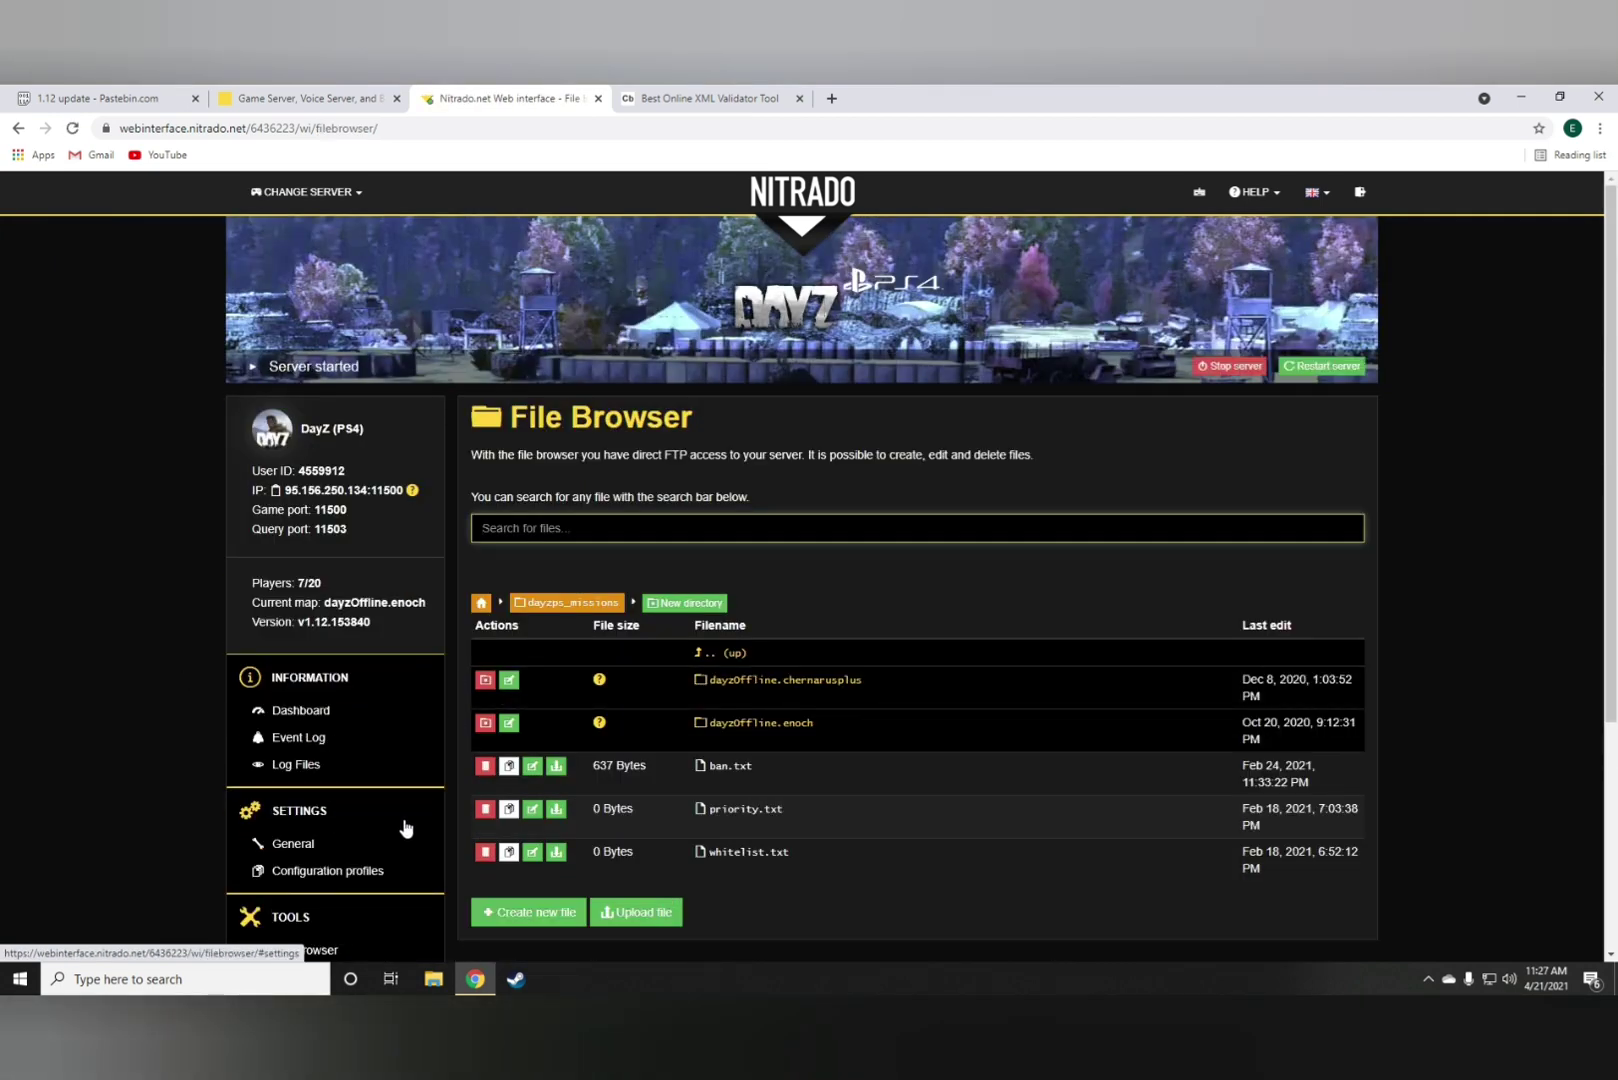
scroll(404, 827, "down", 1)
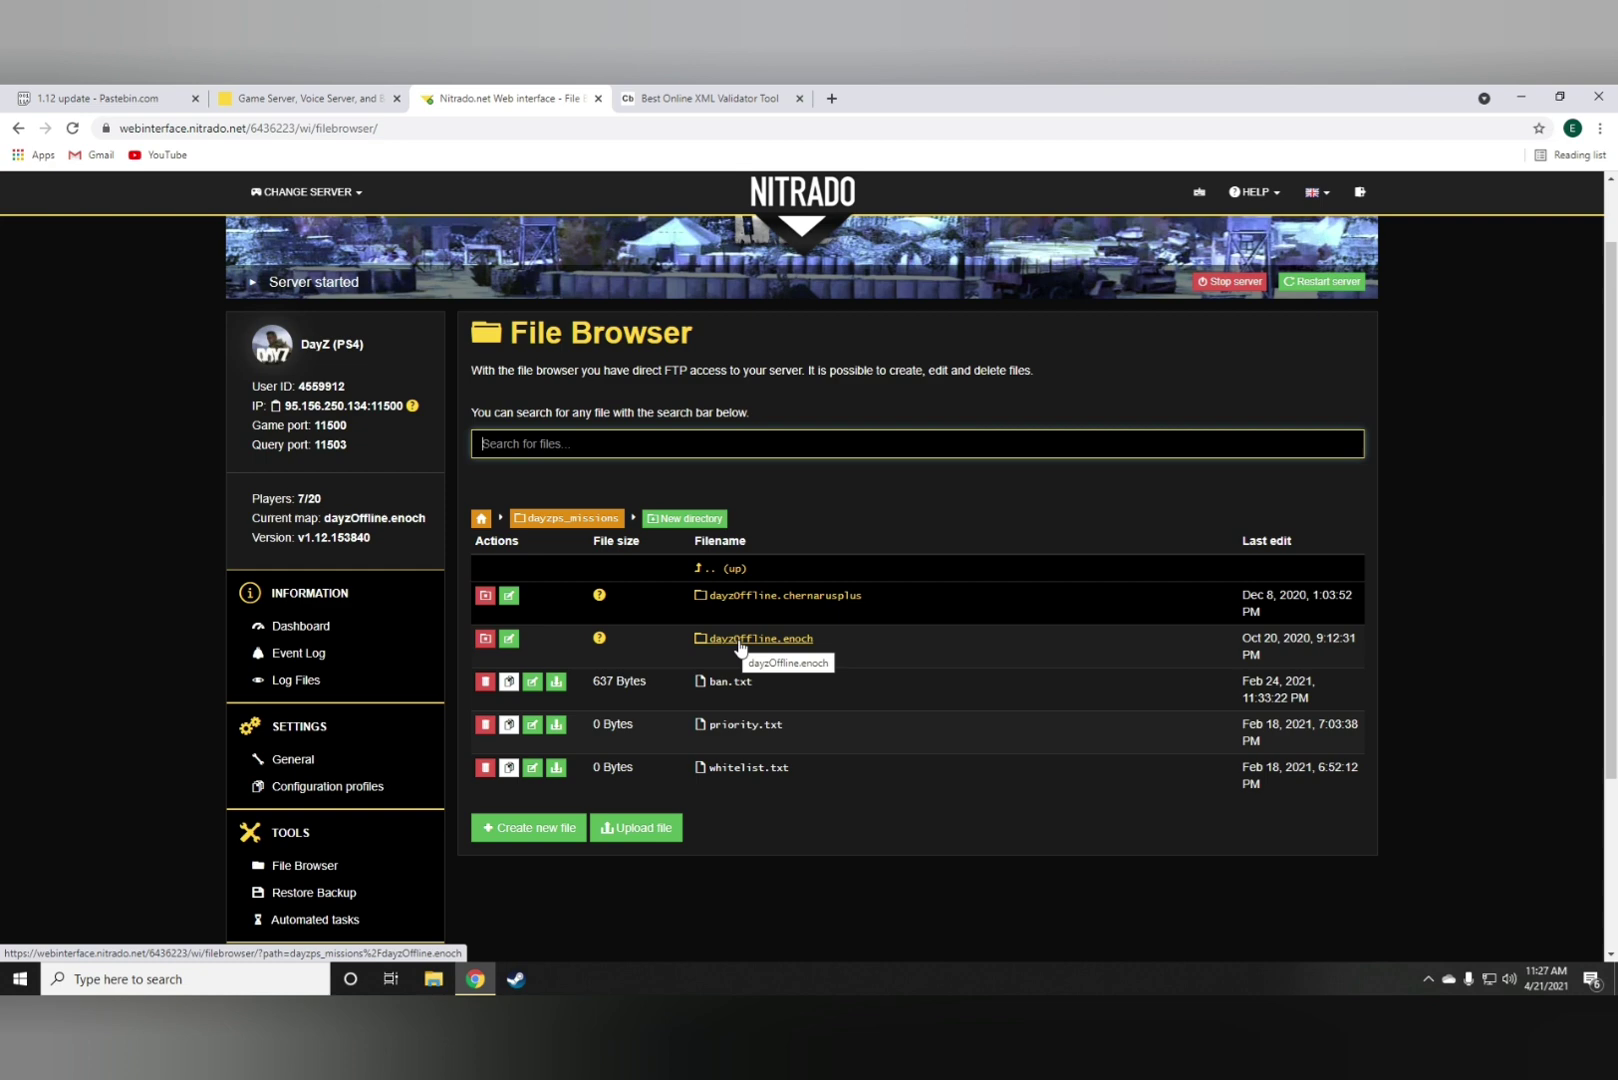
left_click(758, 643)
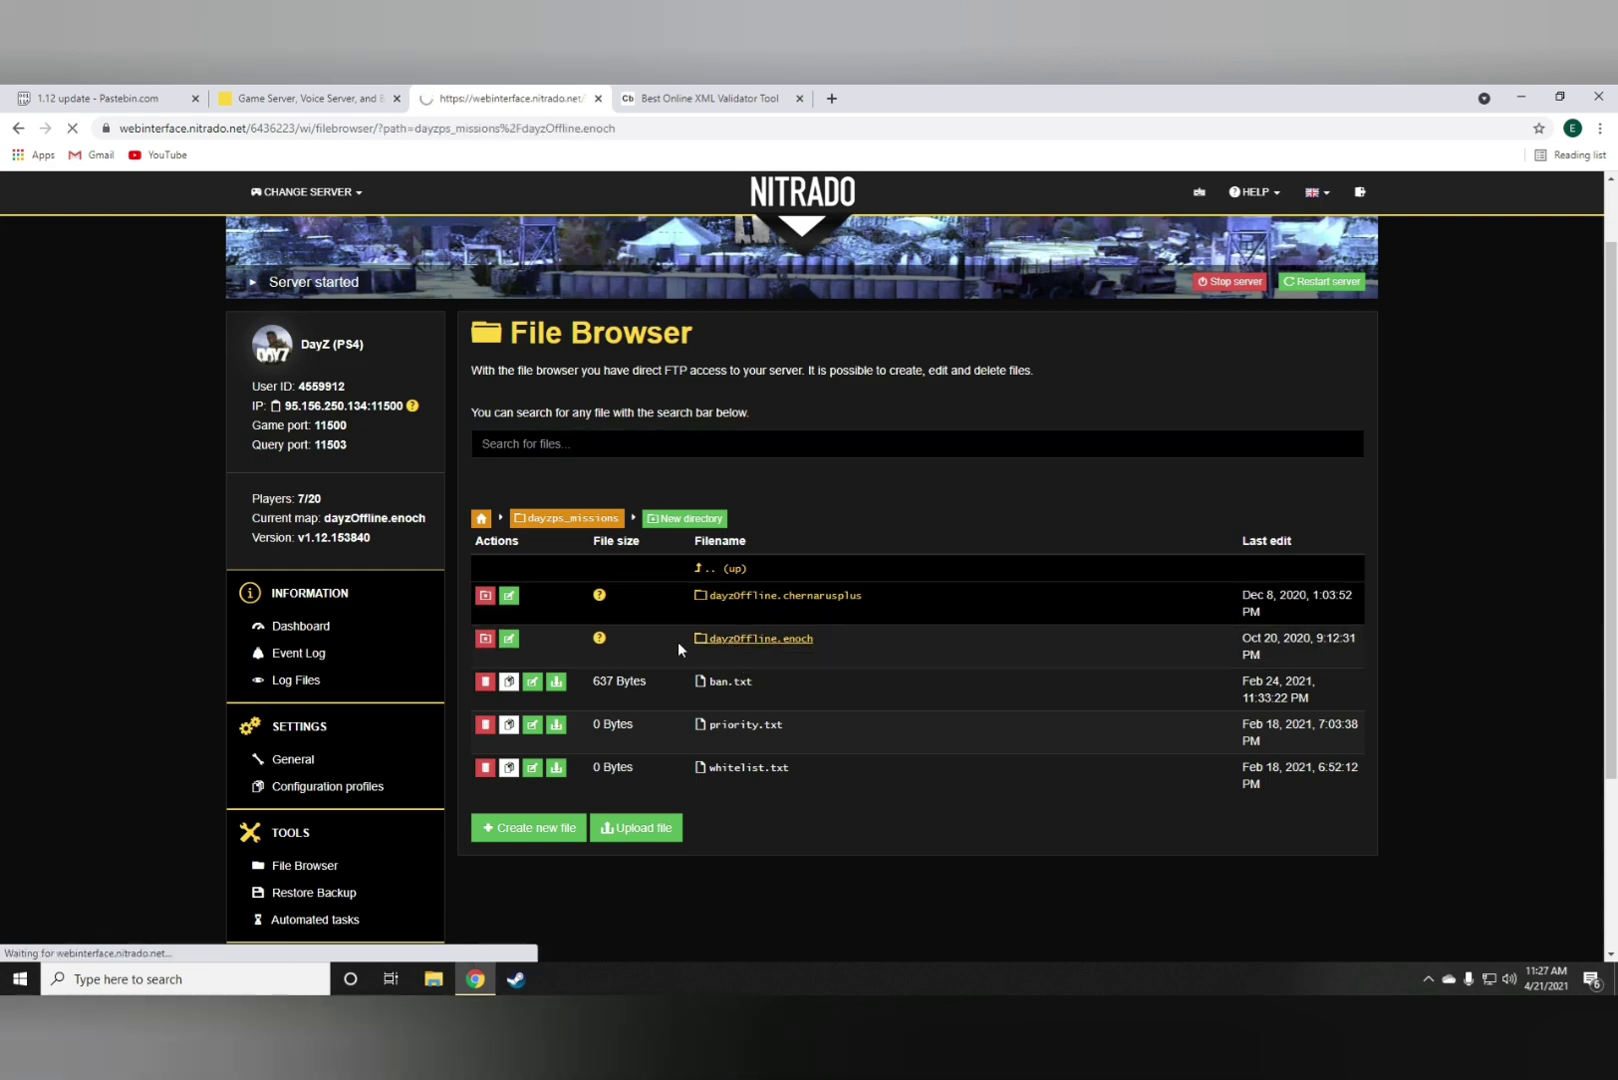
scroll(721, 564, "down", 1)
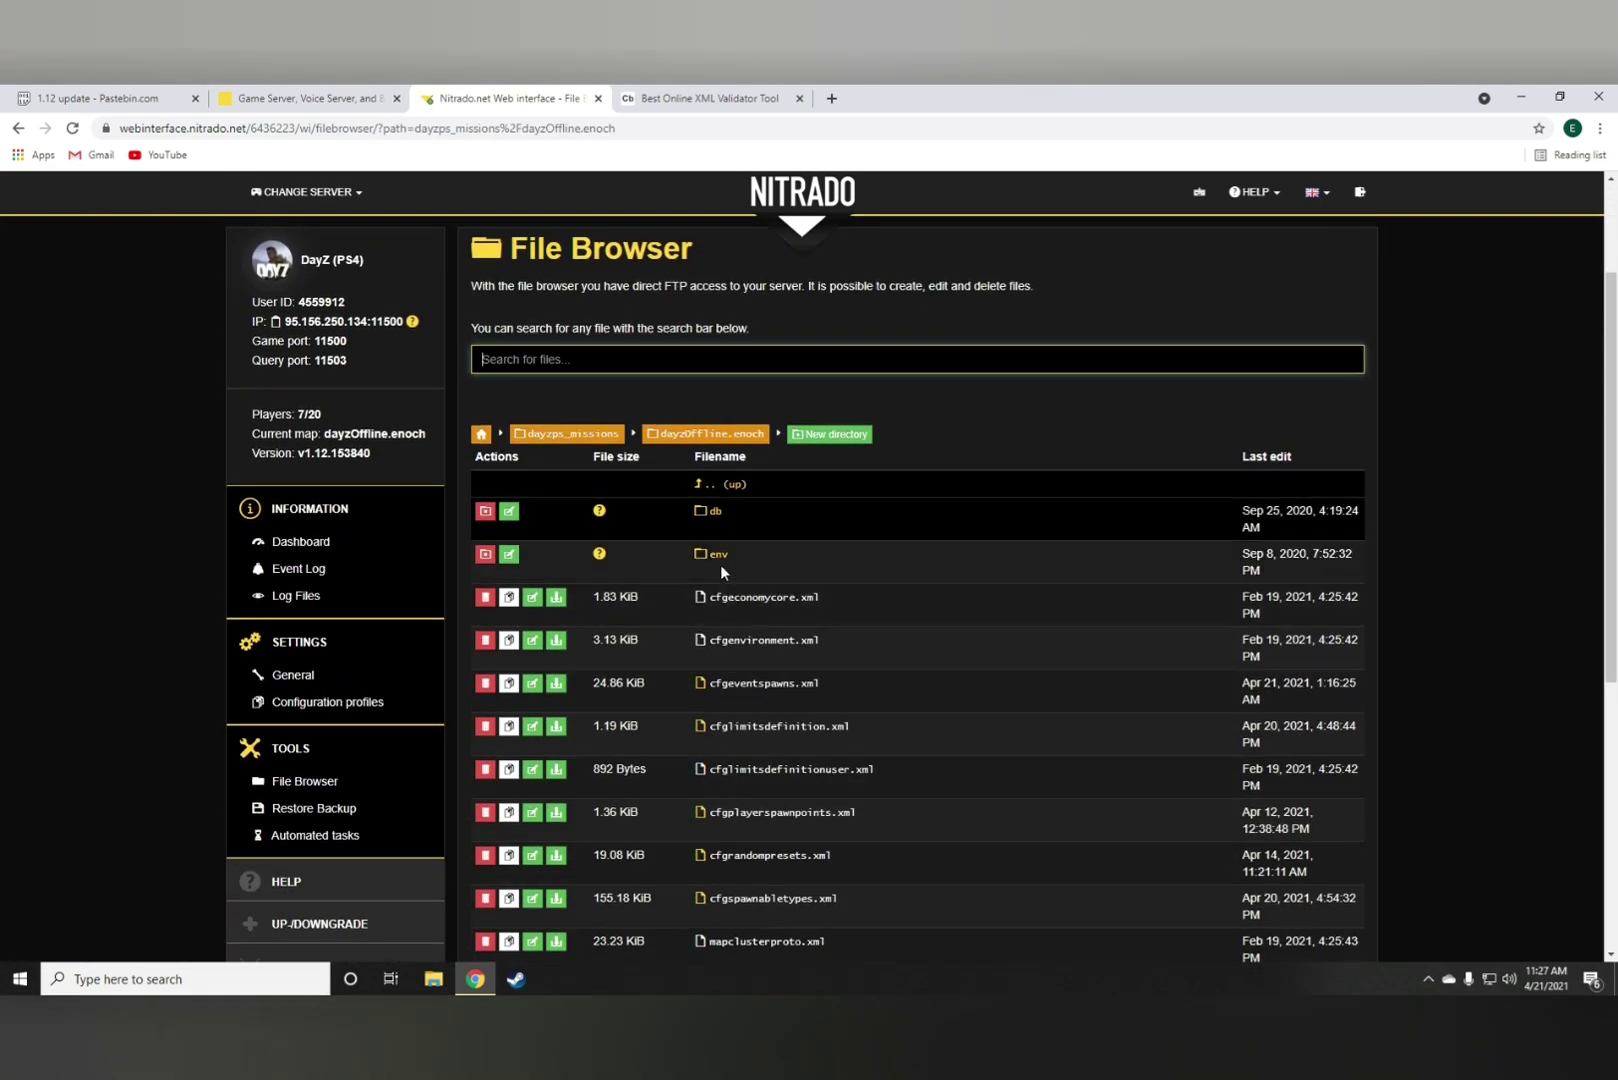
left_click(712, 514)
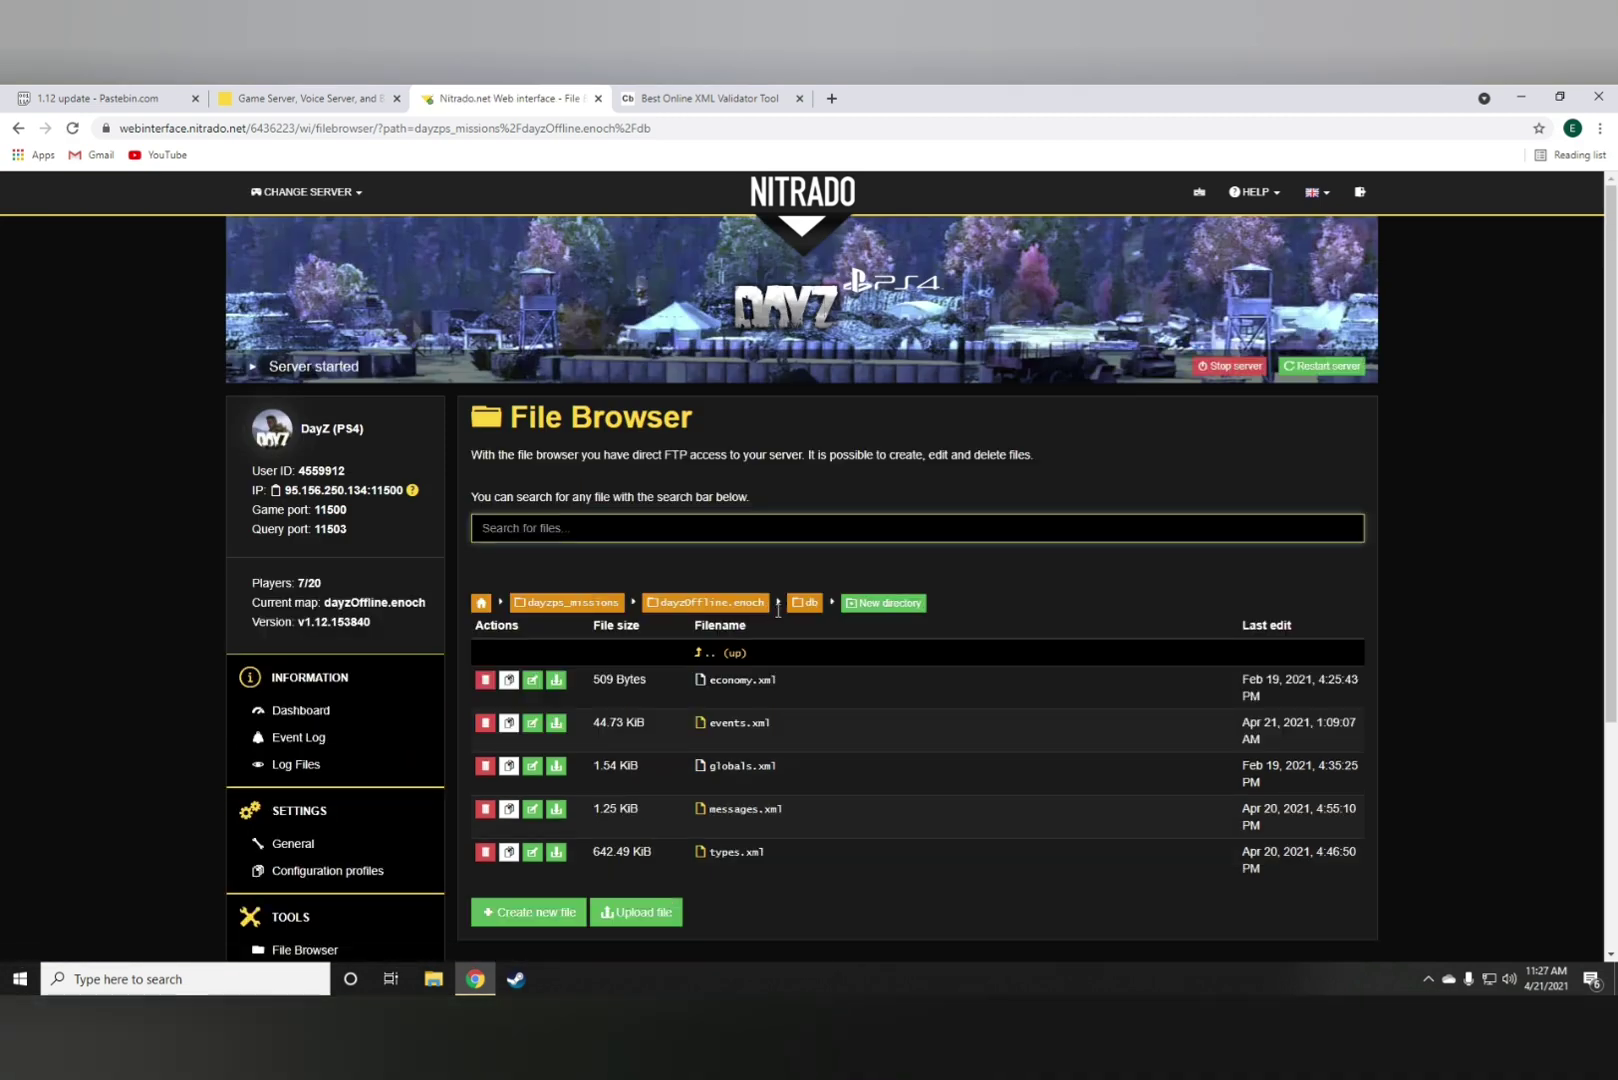
scroll(740, 630, "down", 3)
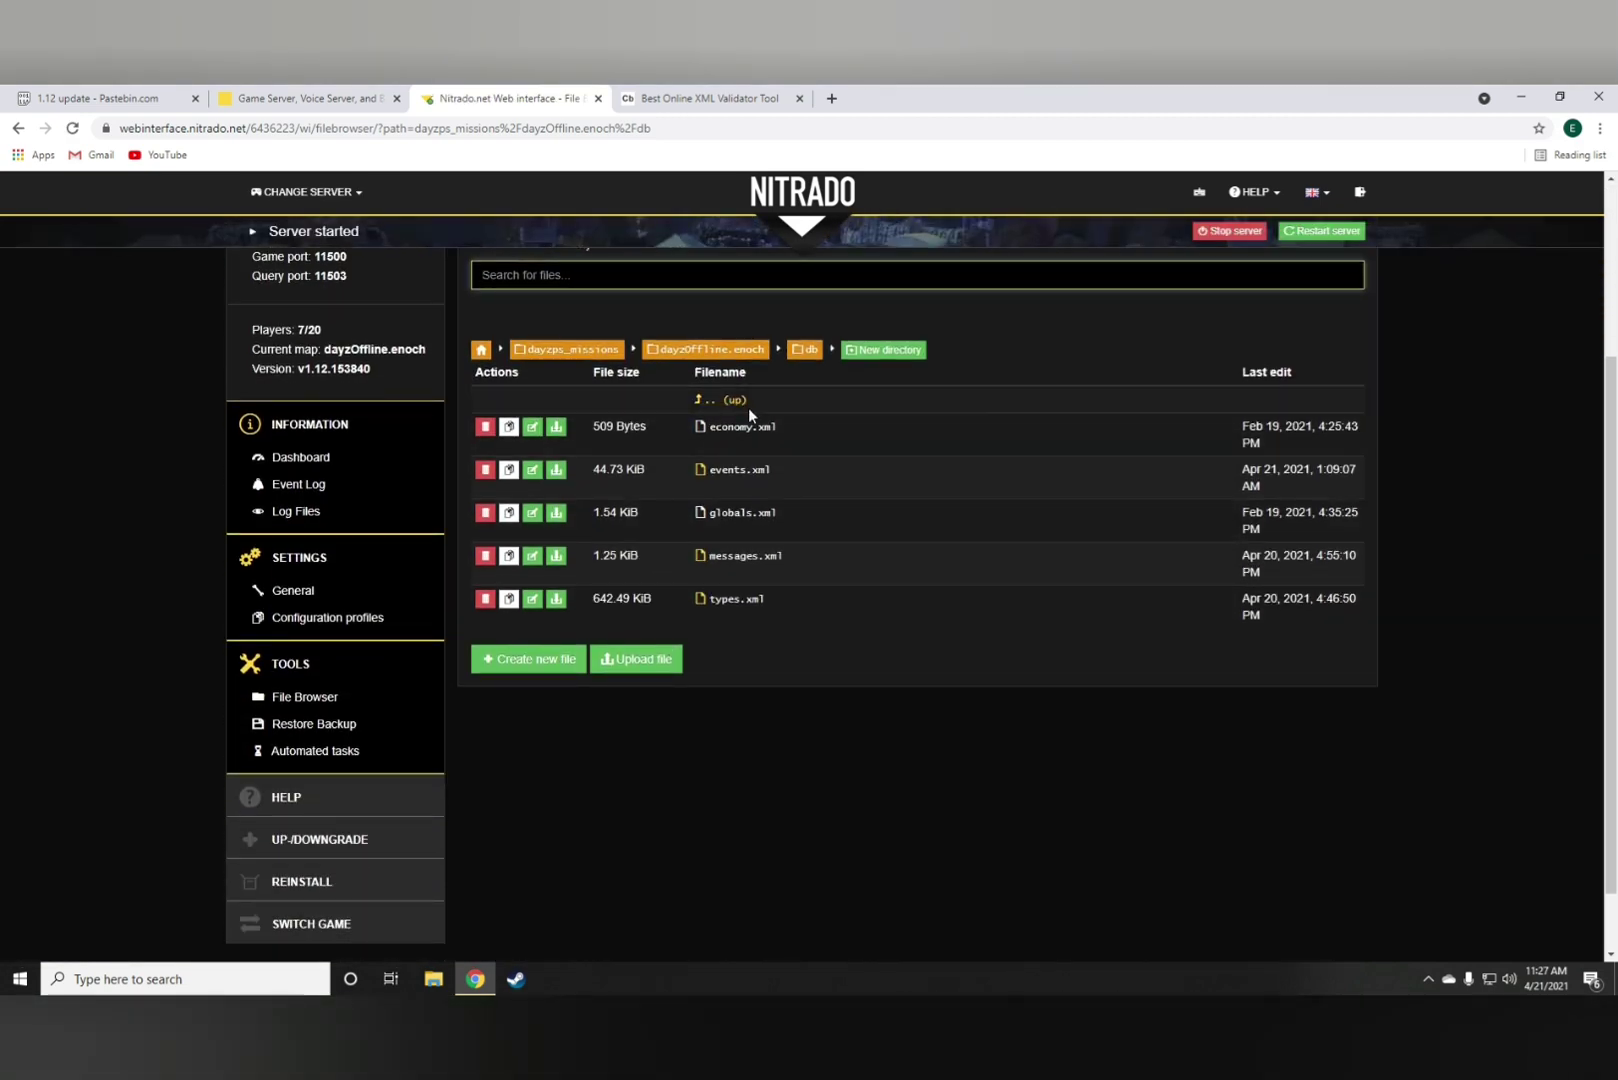
left_click(740, 604)
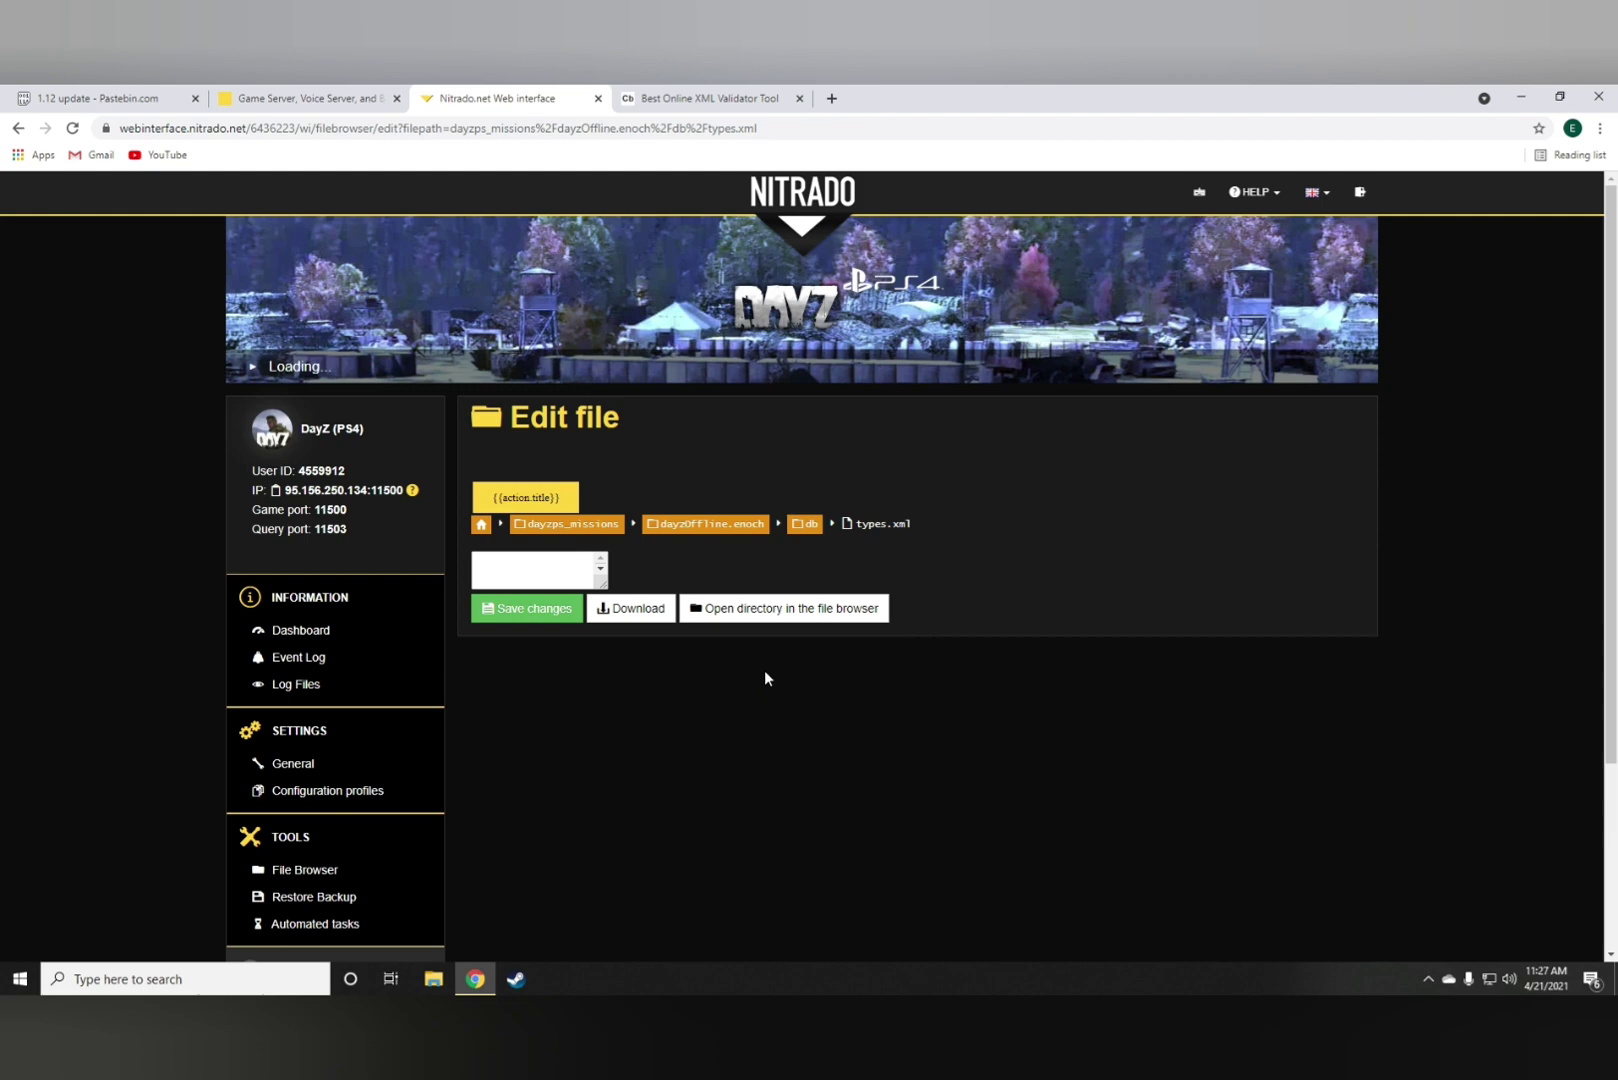
Step: Copy the entire contents of types.xml to the clipboard
left_click(866, 696)
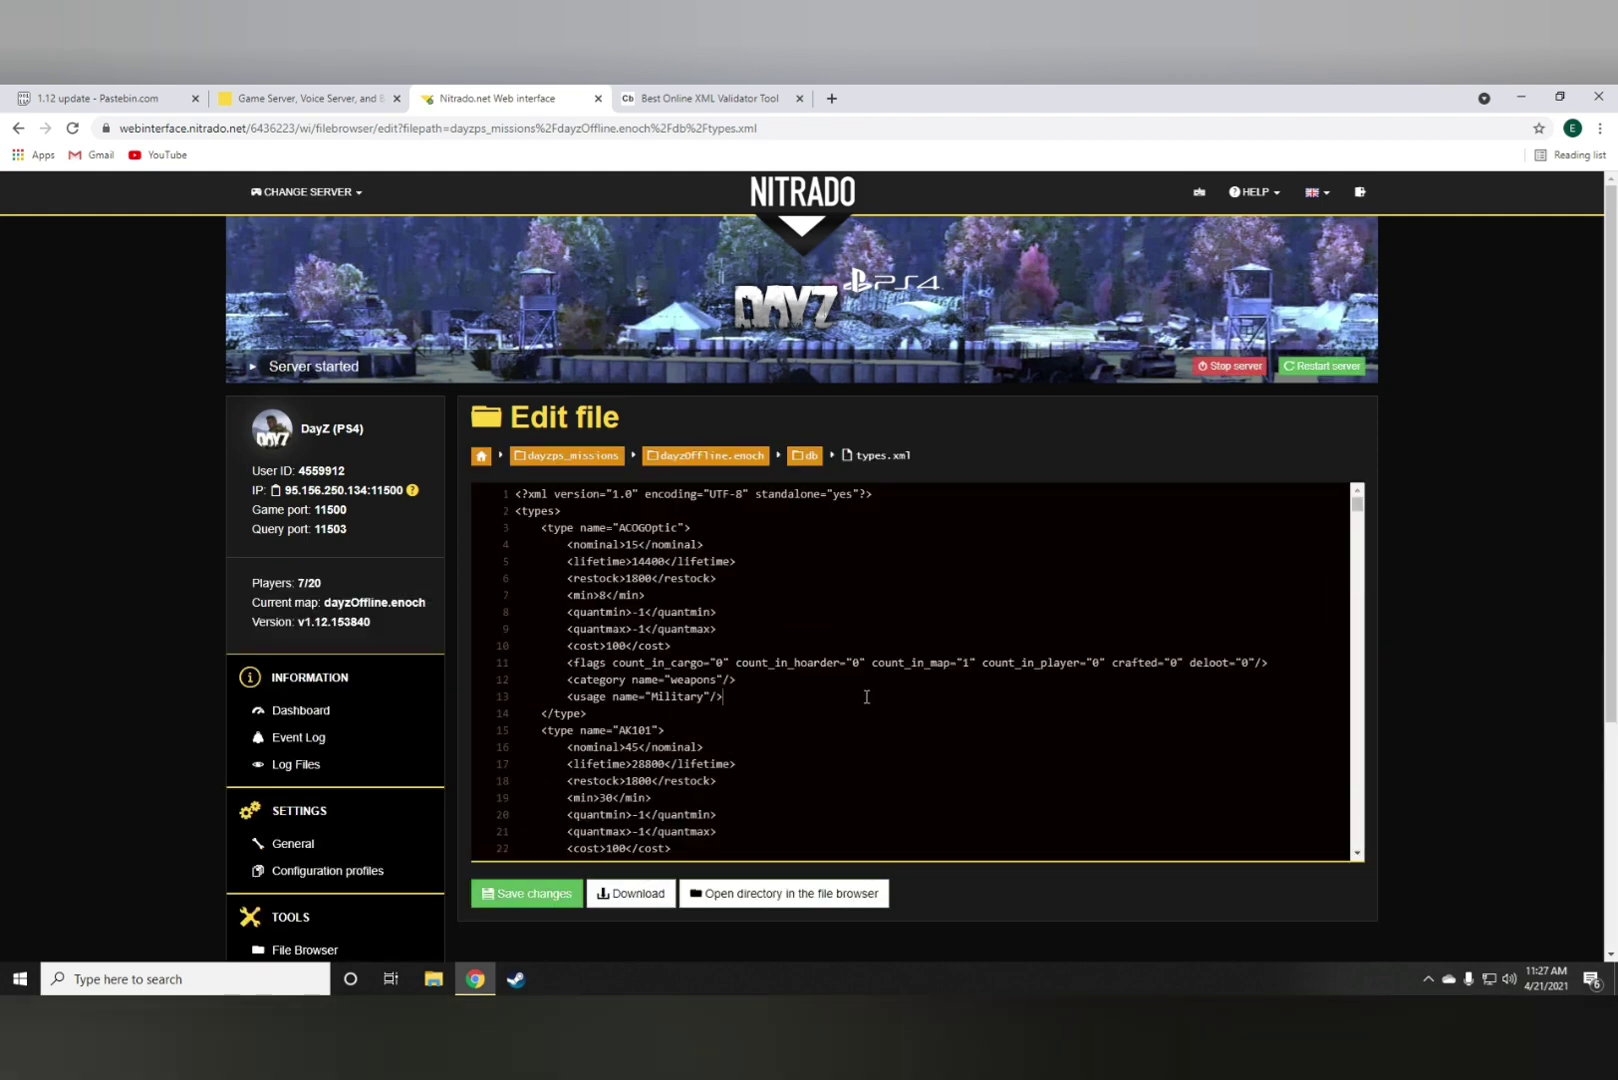
key("ctrl+a")
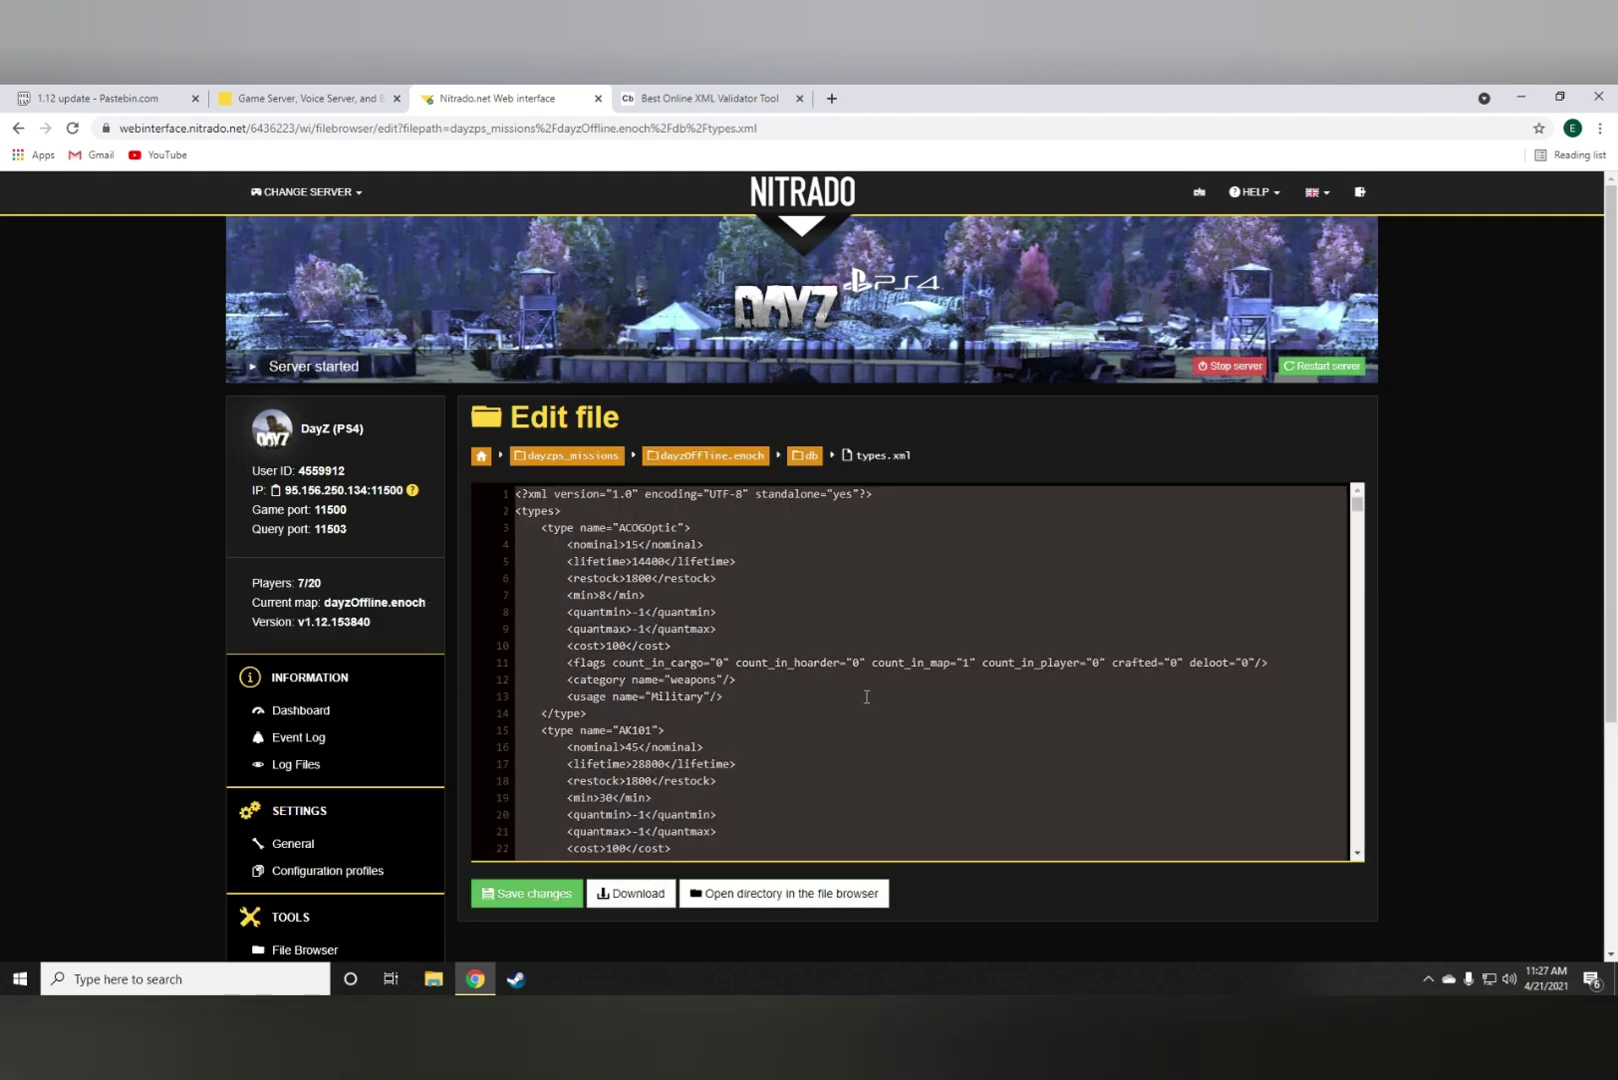
right_click(860, 694)
left_click(903, 752)
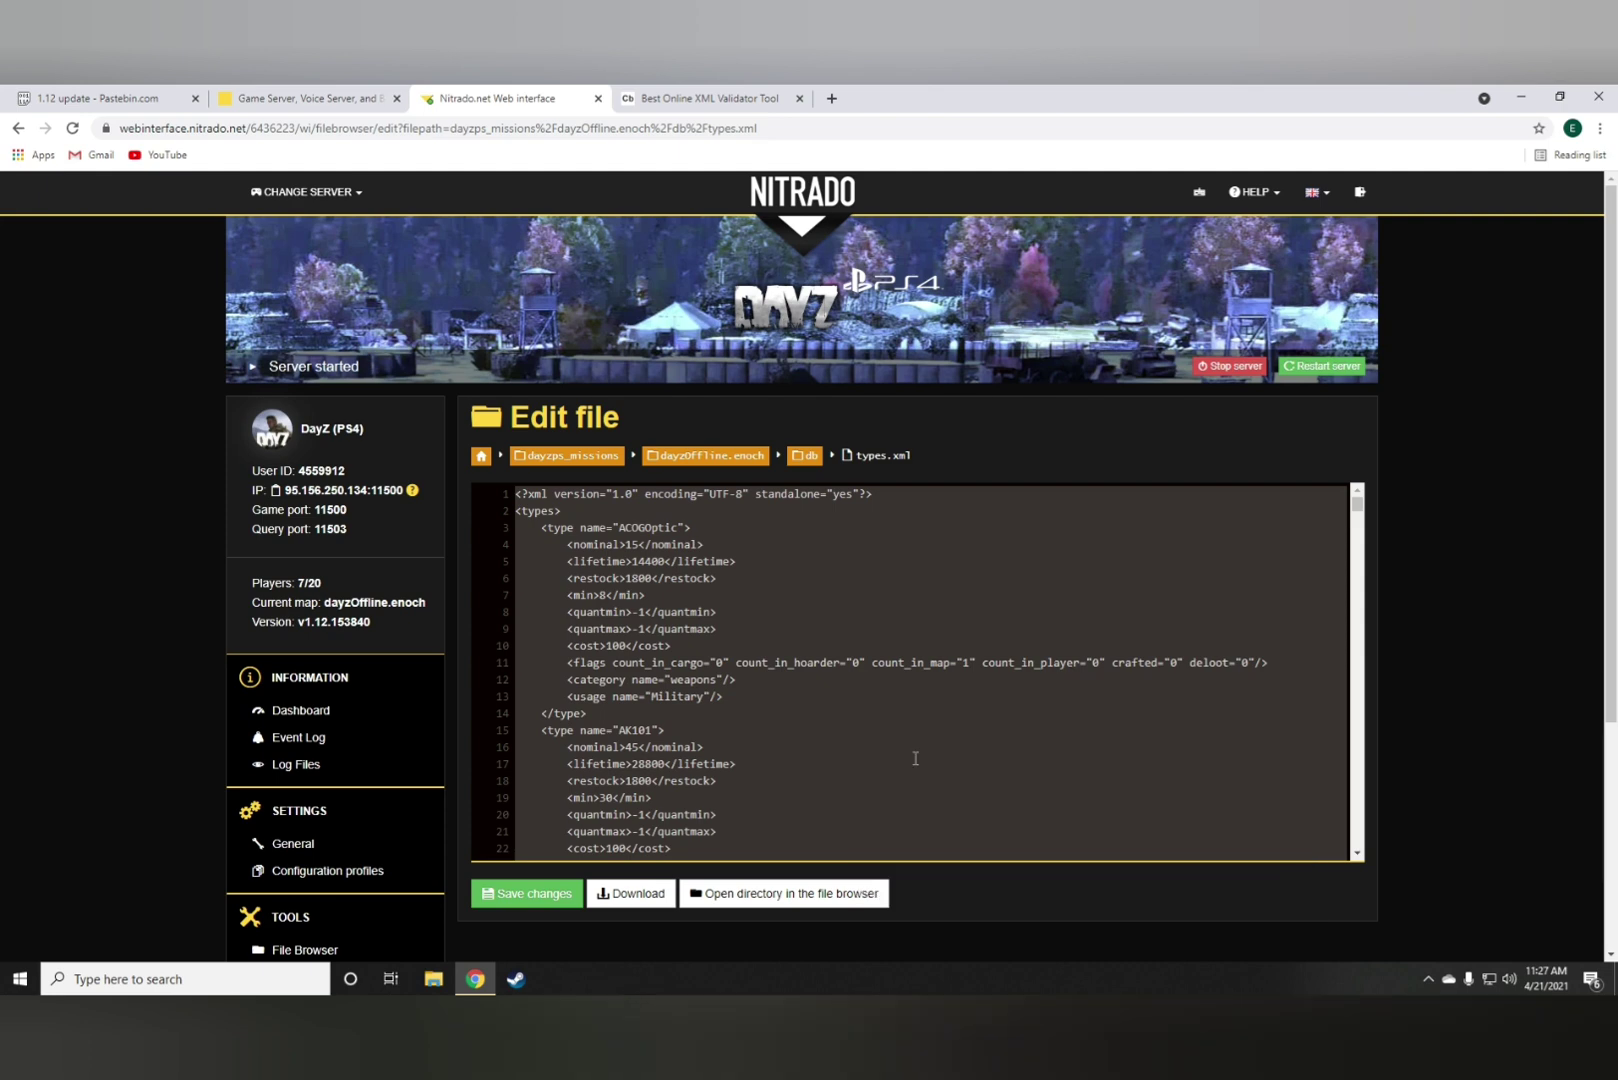
left_click(705, 98)
Step: Replace the validator text with the copied types.xml and add a blank line before </types>
left_click(1501, 292)
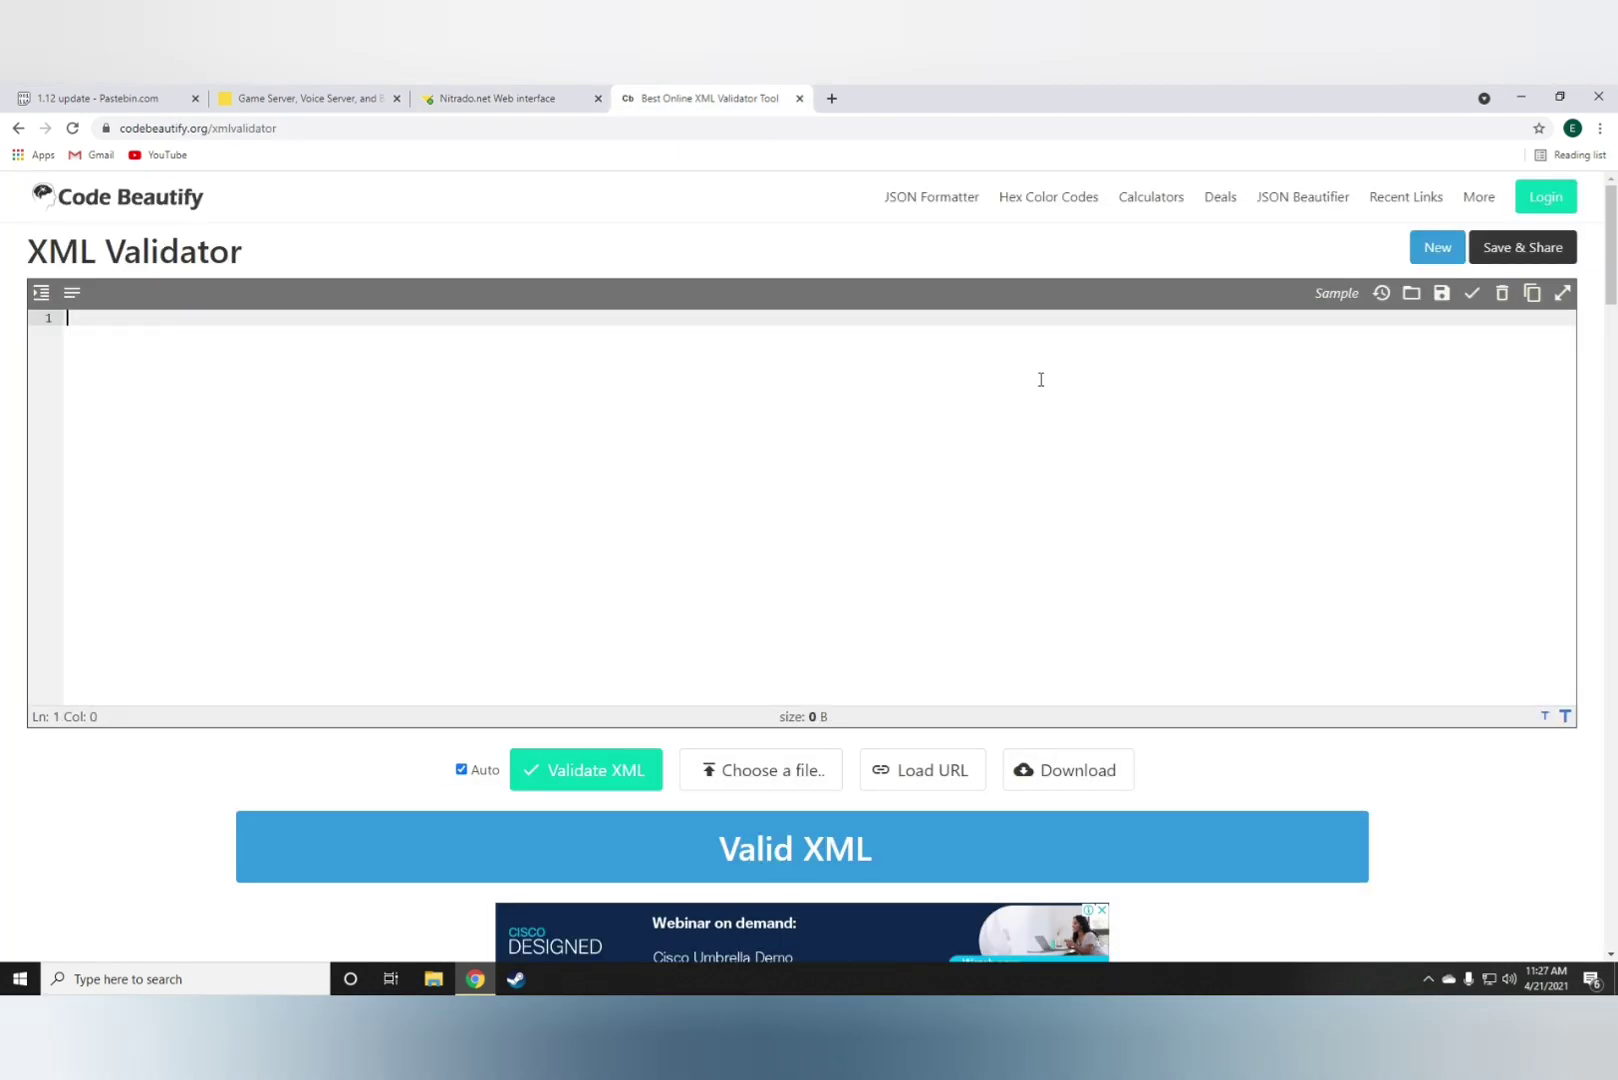
right_click(1036, 377)
left_click(1078, 504)
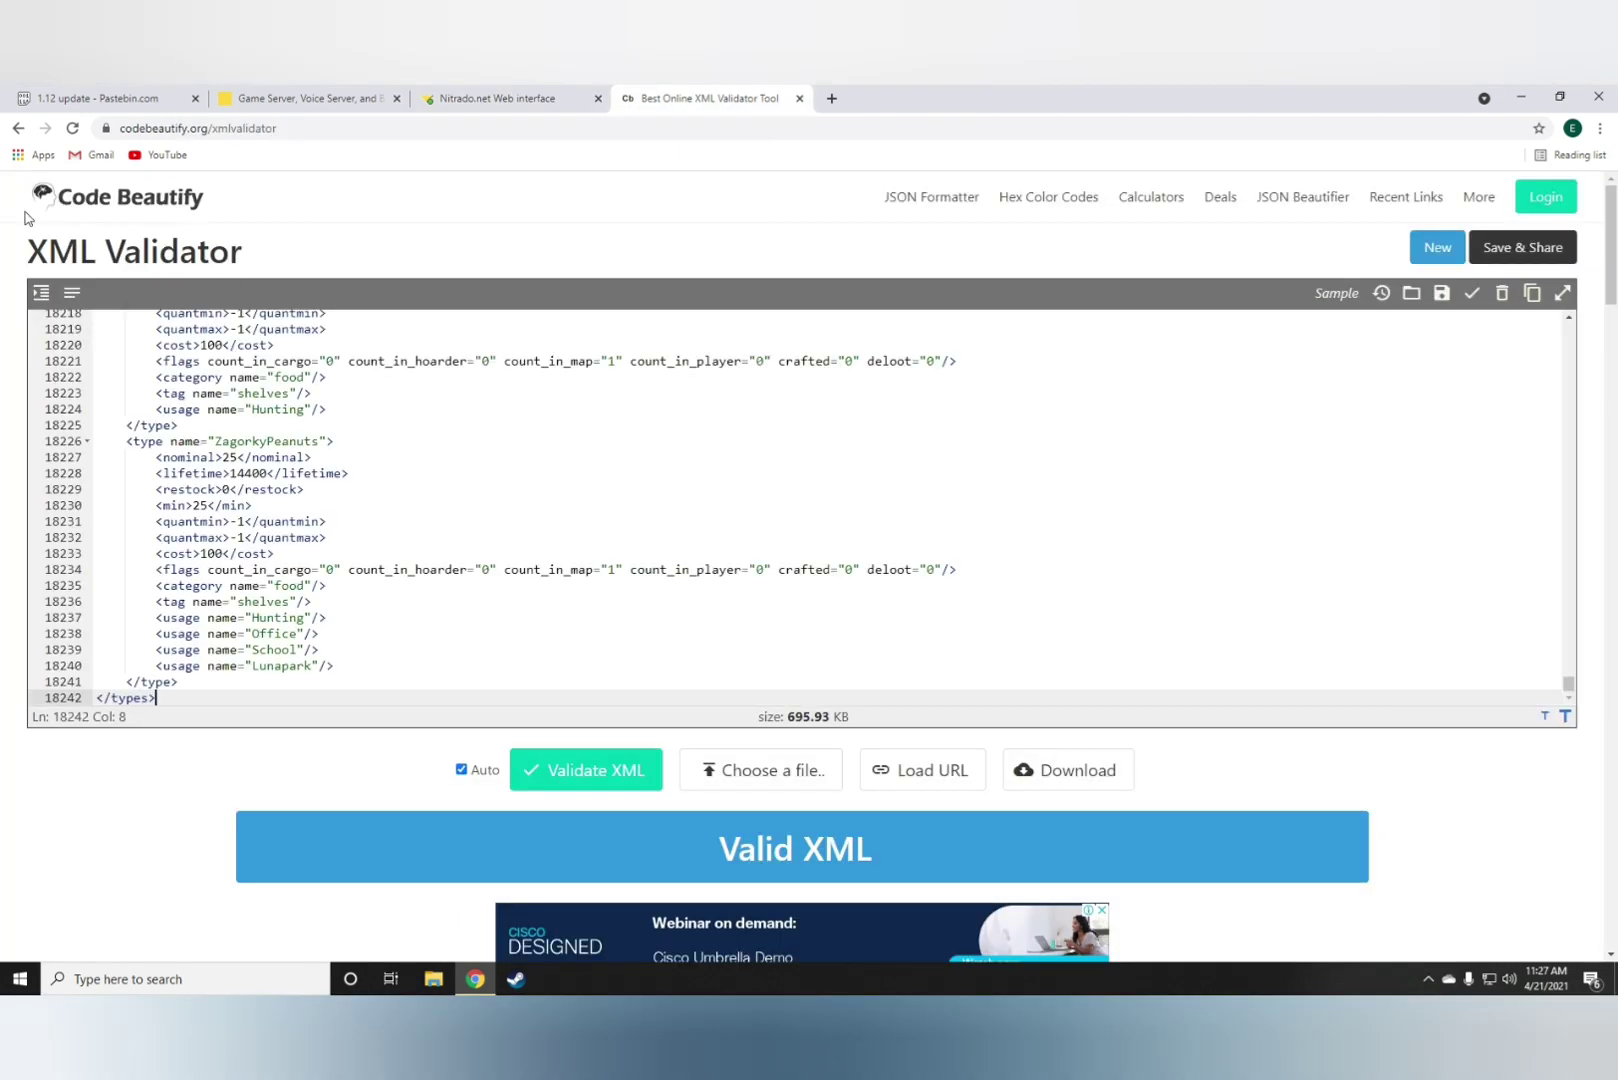
left_click(356, 681)
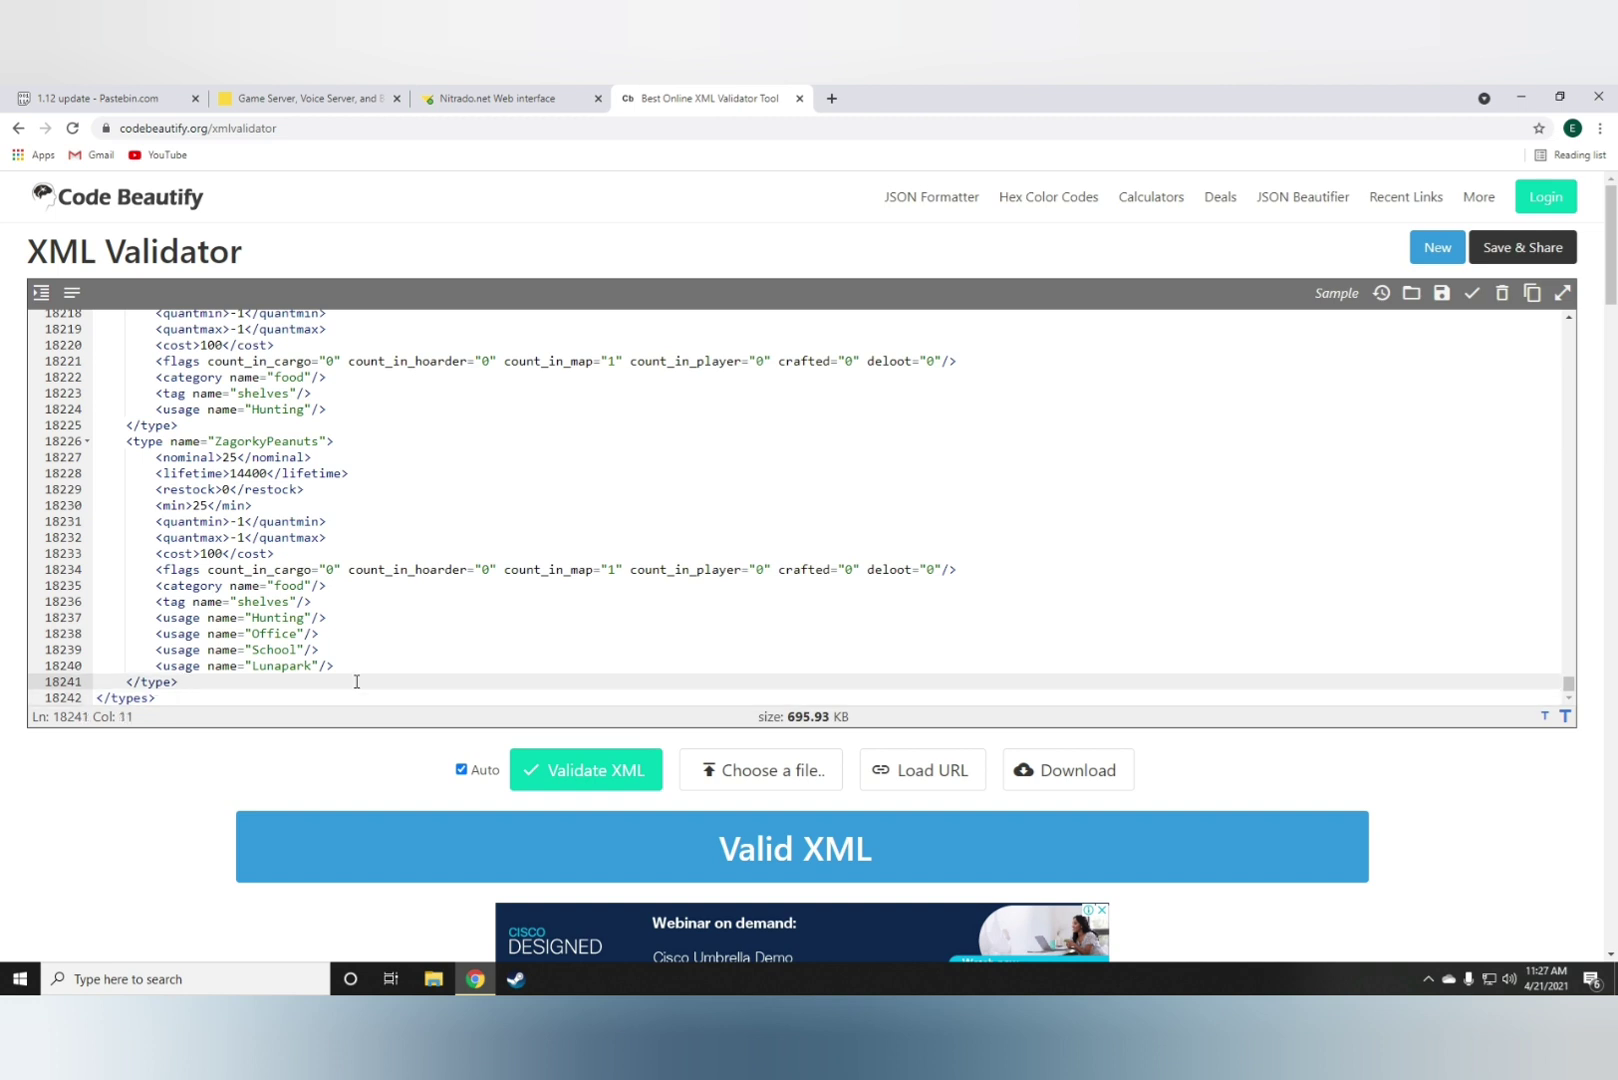
key("Return")
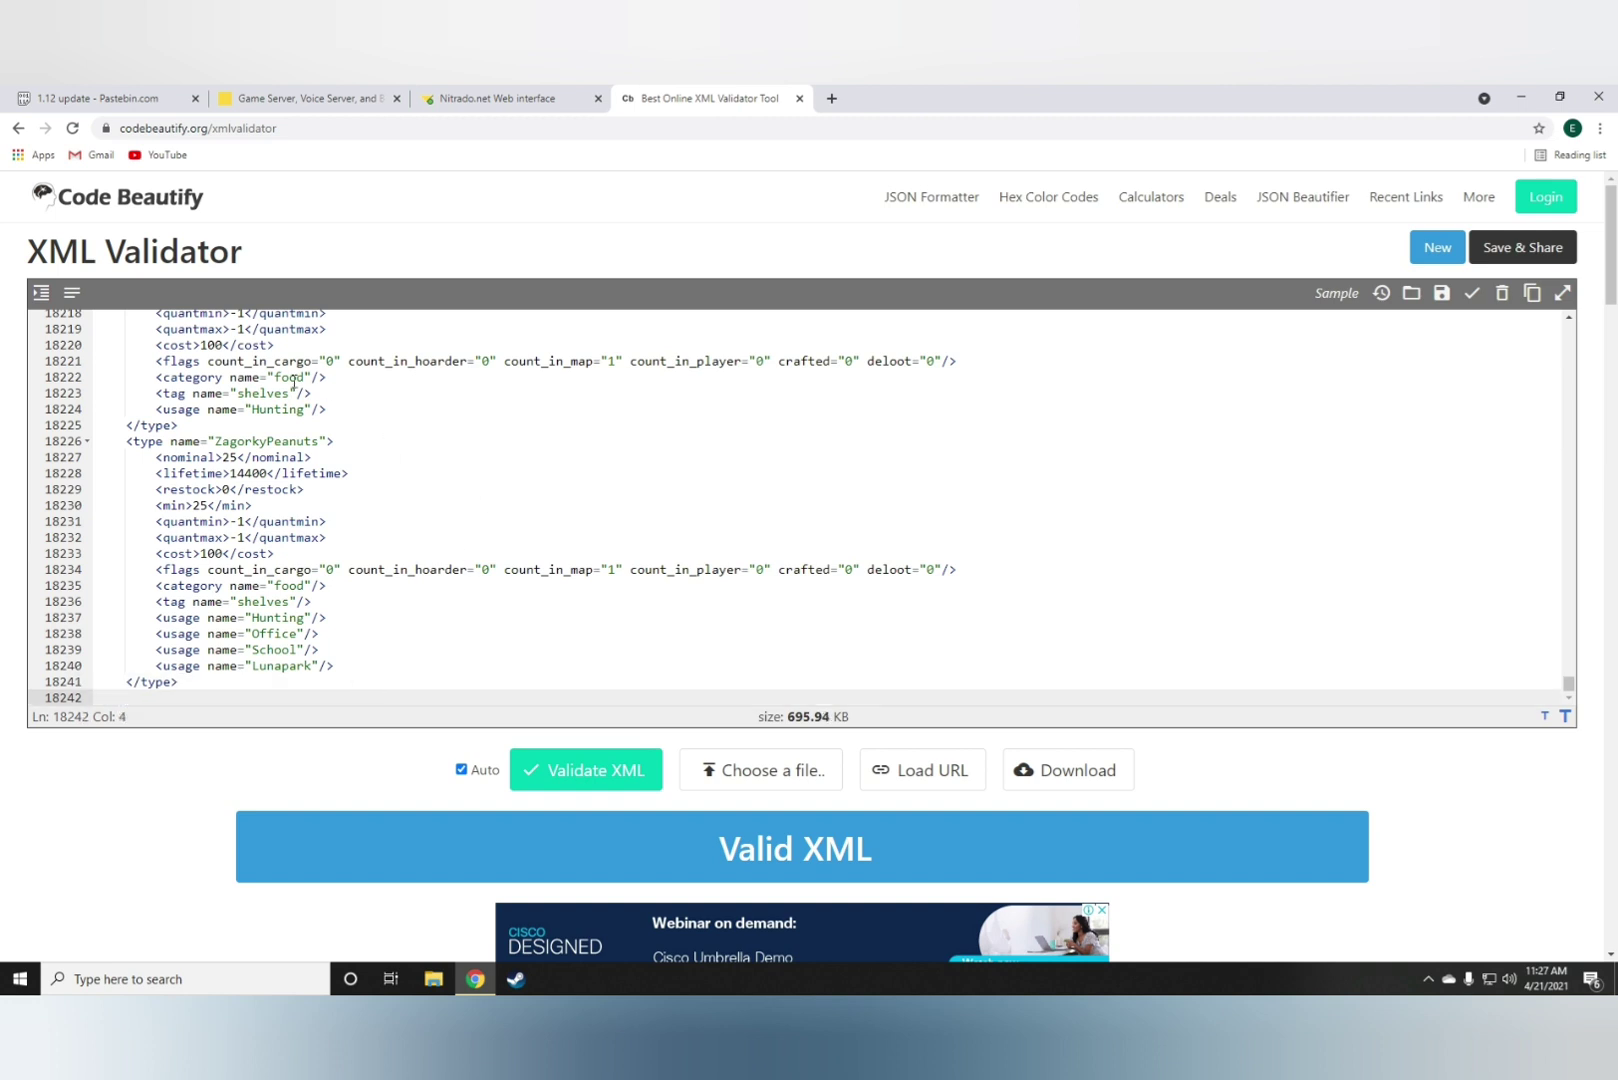
Step: Copy Pastebin's 1.12 type entries, lines 5–634 from Bonfire to ZagorkyPeanuts
left_click(127, 92)
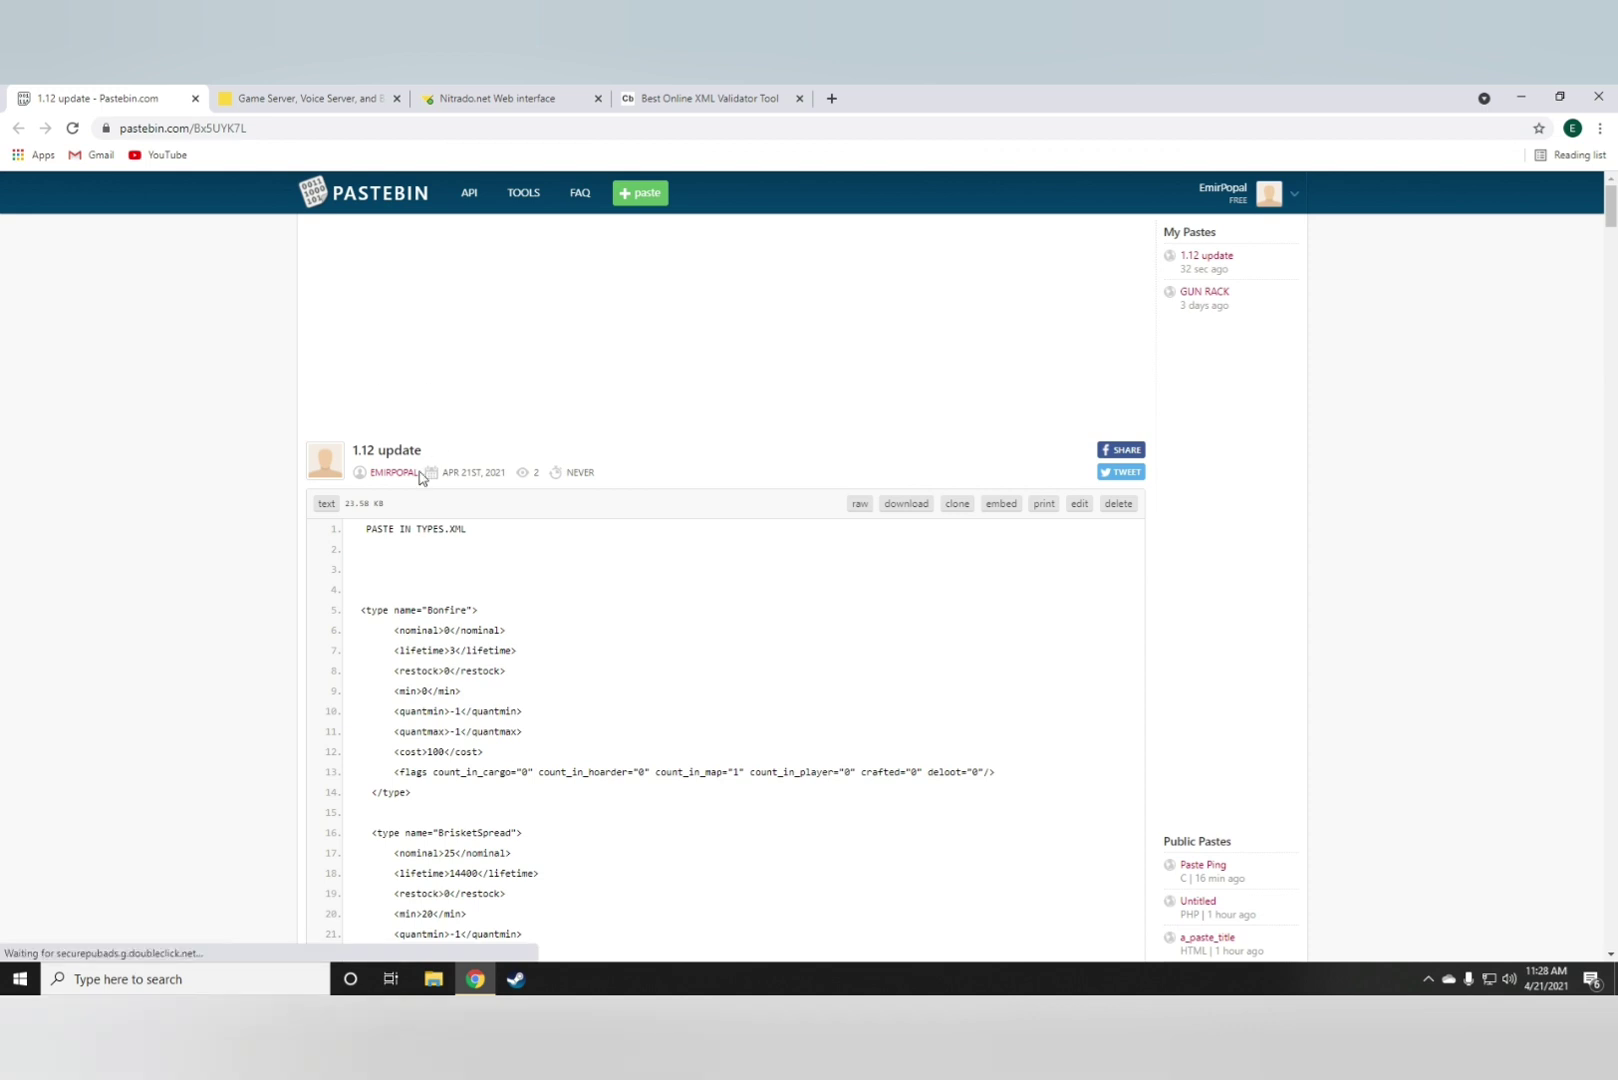
scroll(480, 600, "down", 2)
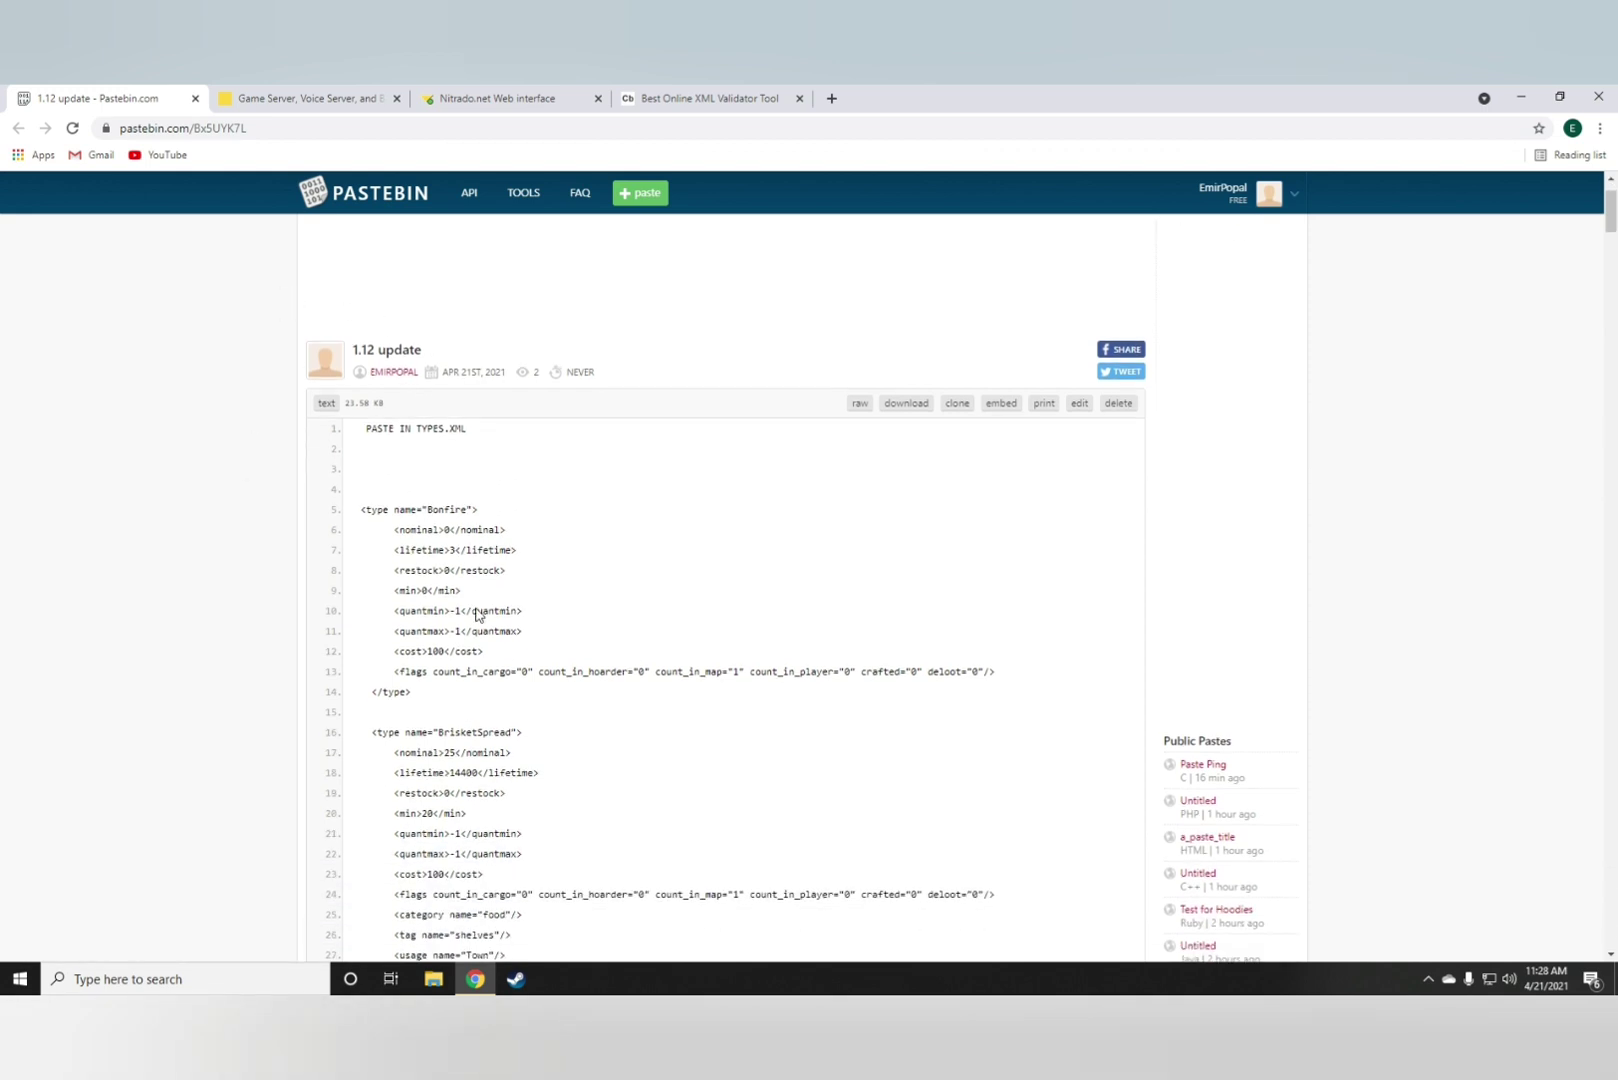
left_click_drag(366, 365, 470, 373)
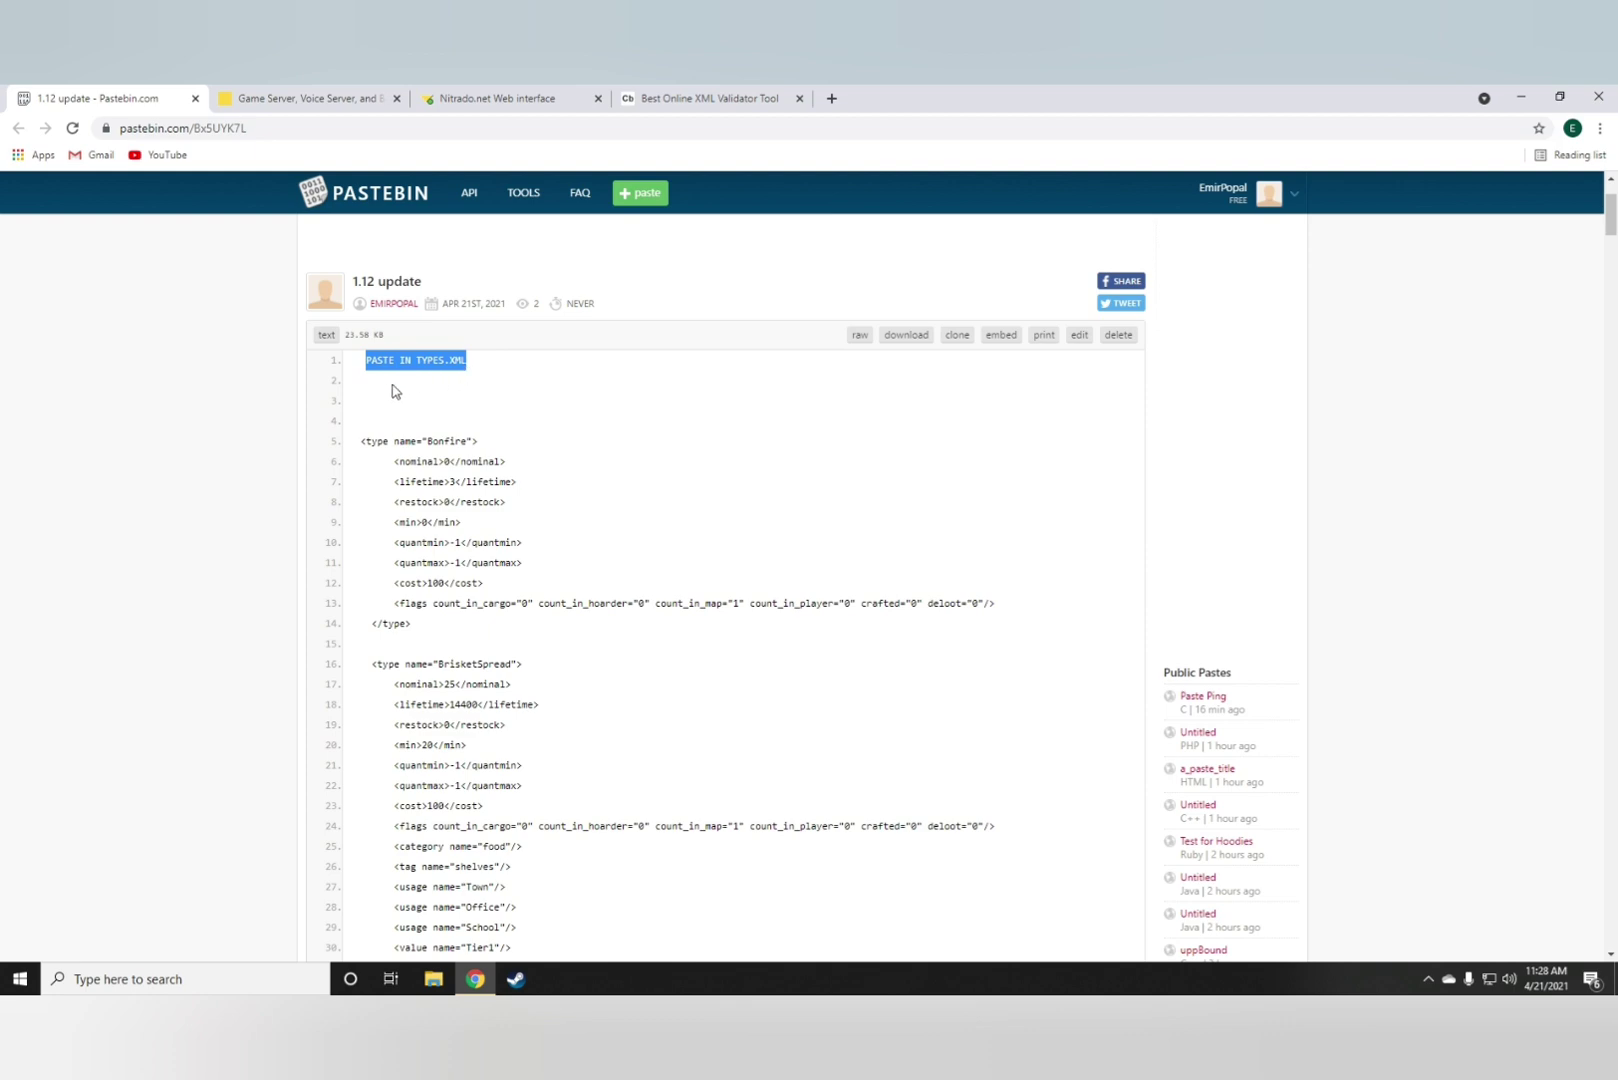
left_click_drag(371, 450, 516, 289)
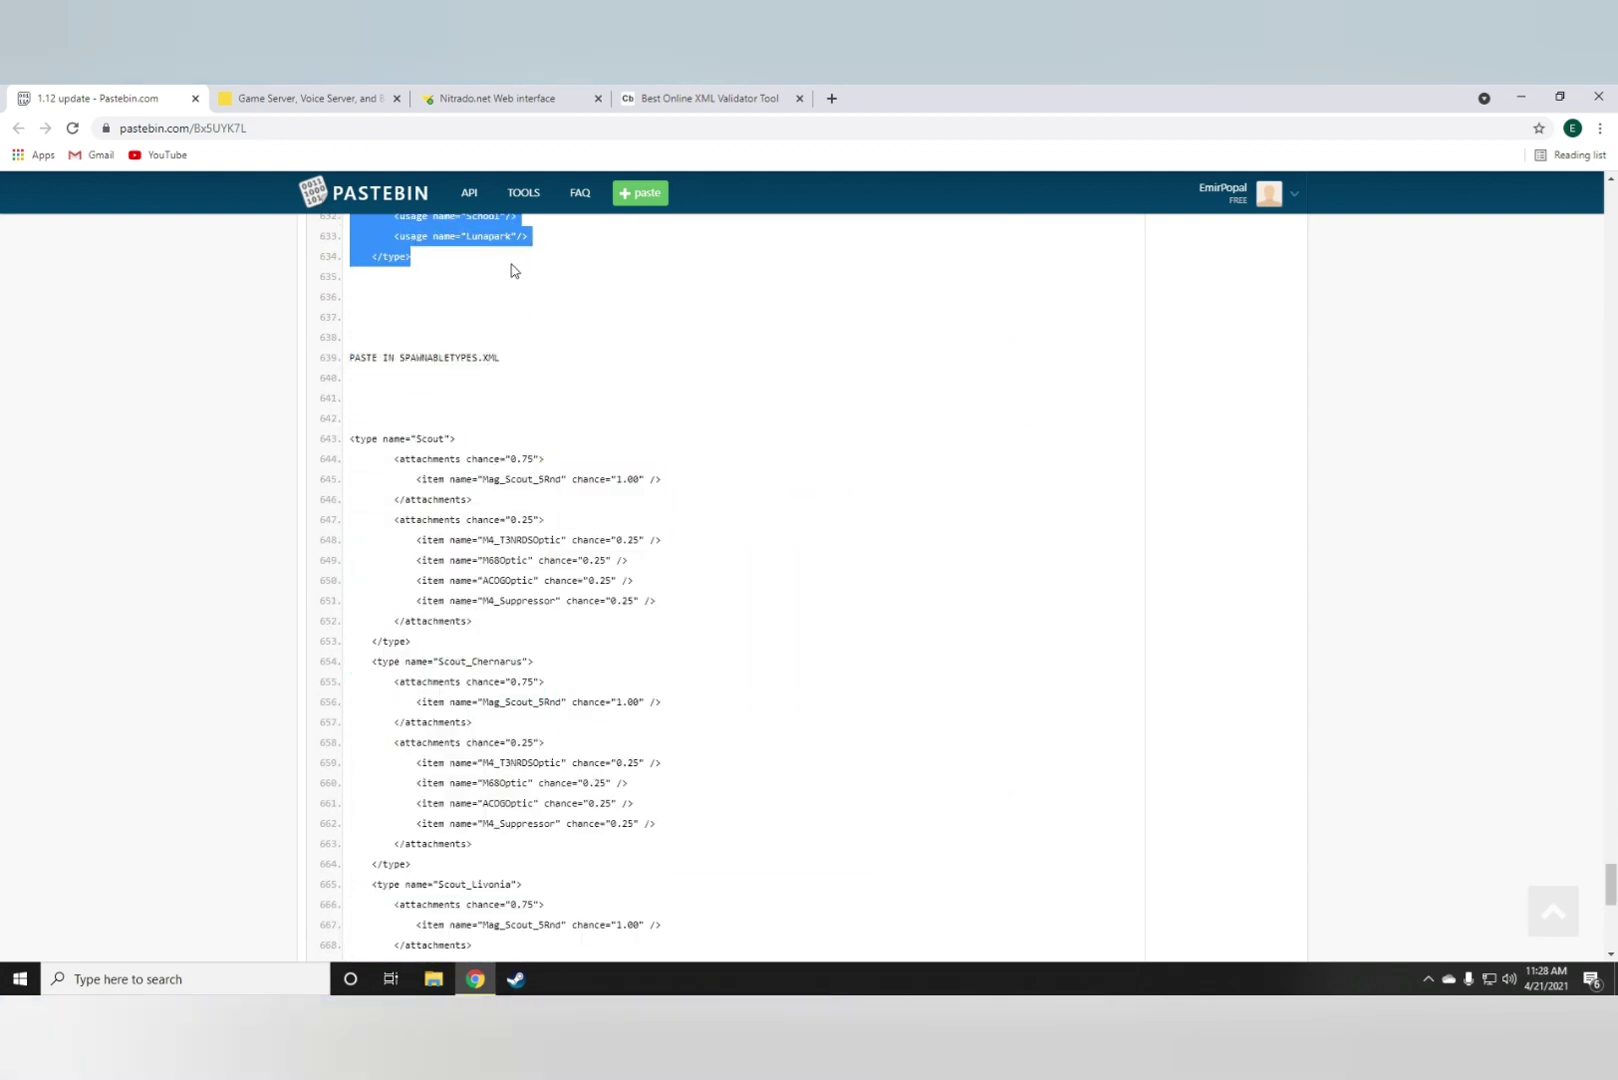
scroll(495, 340, "up", 3)
scroll(457, 388, "up", 2)
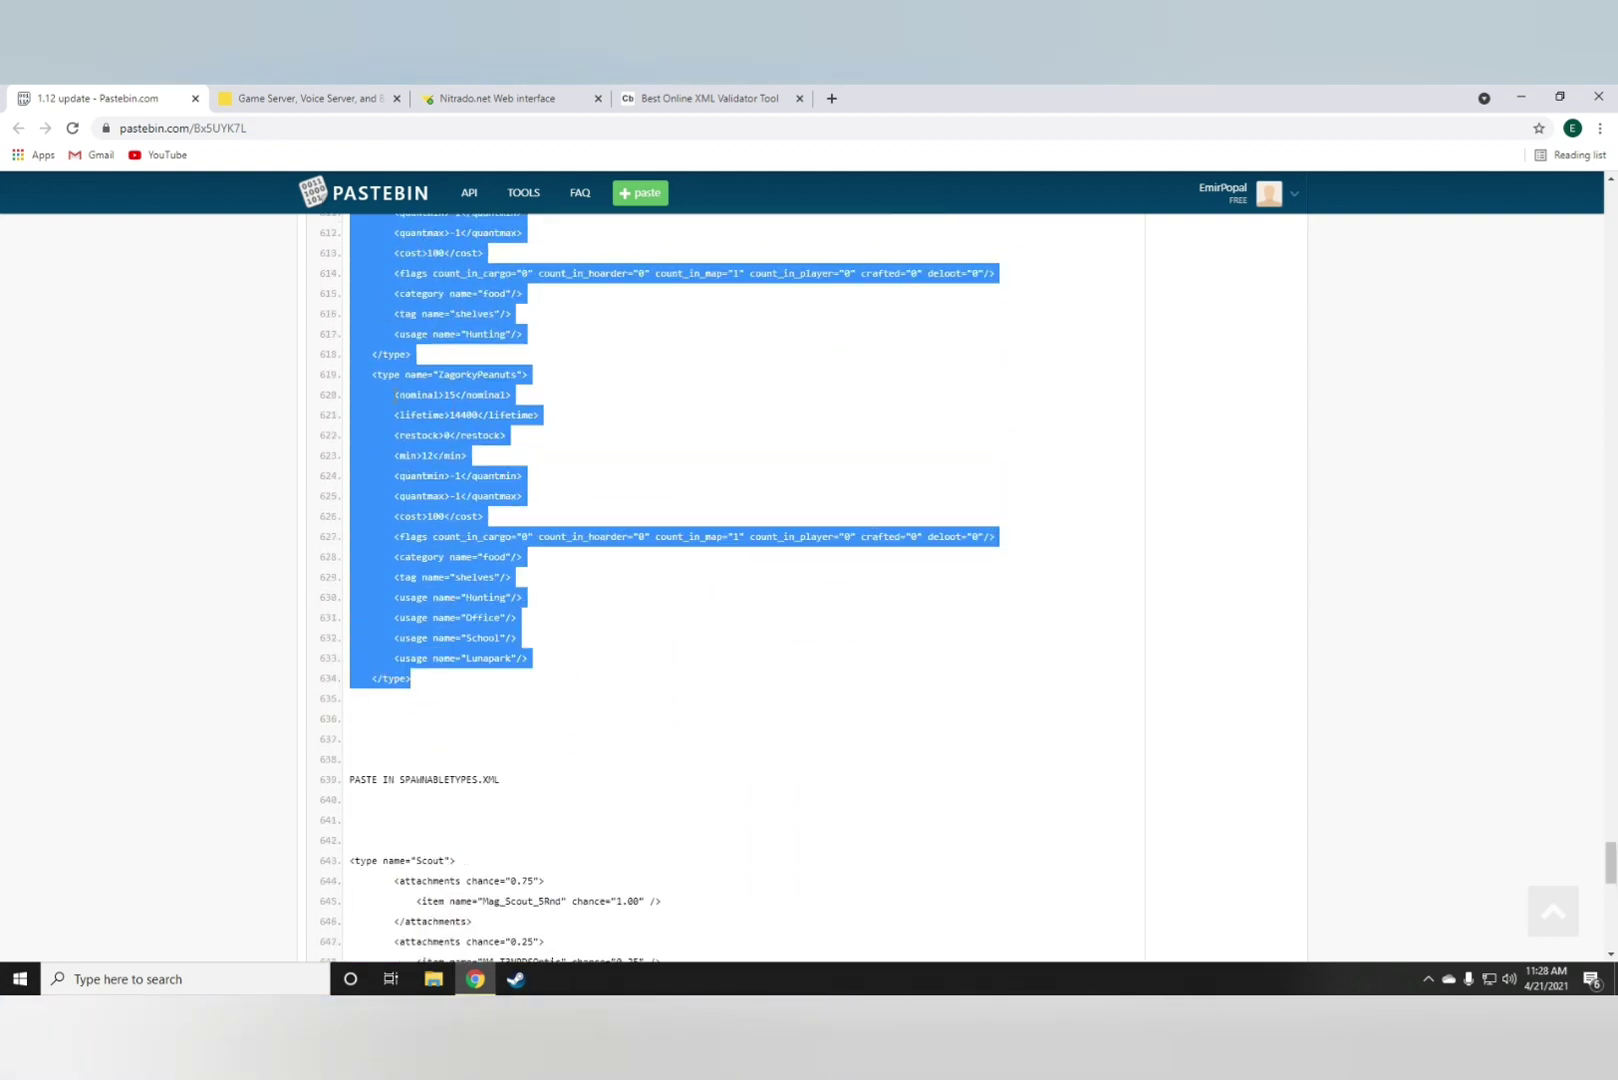
right_click(447, 470)
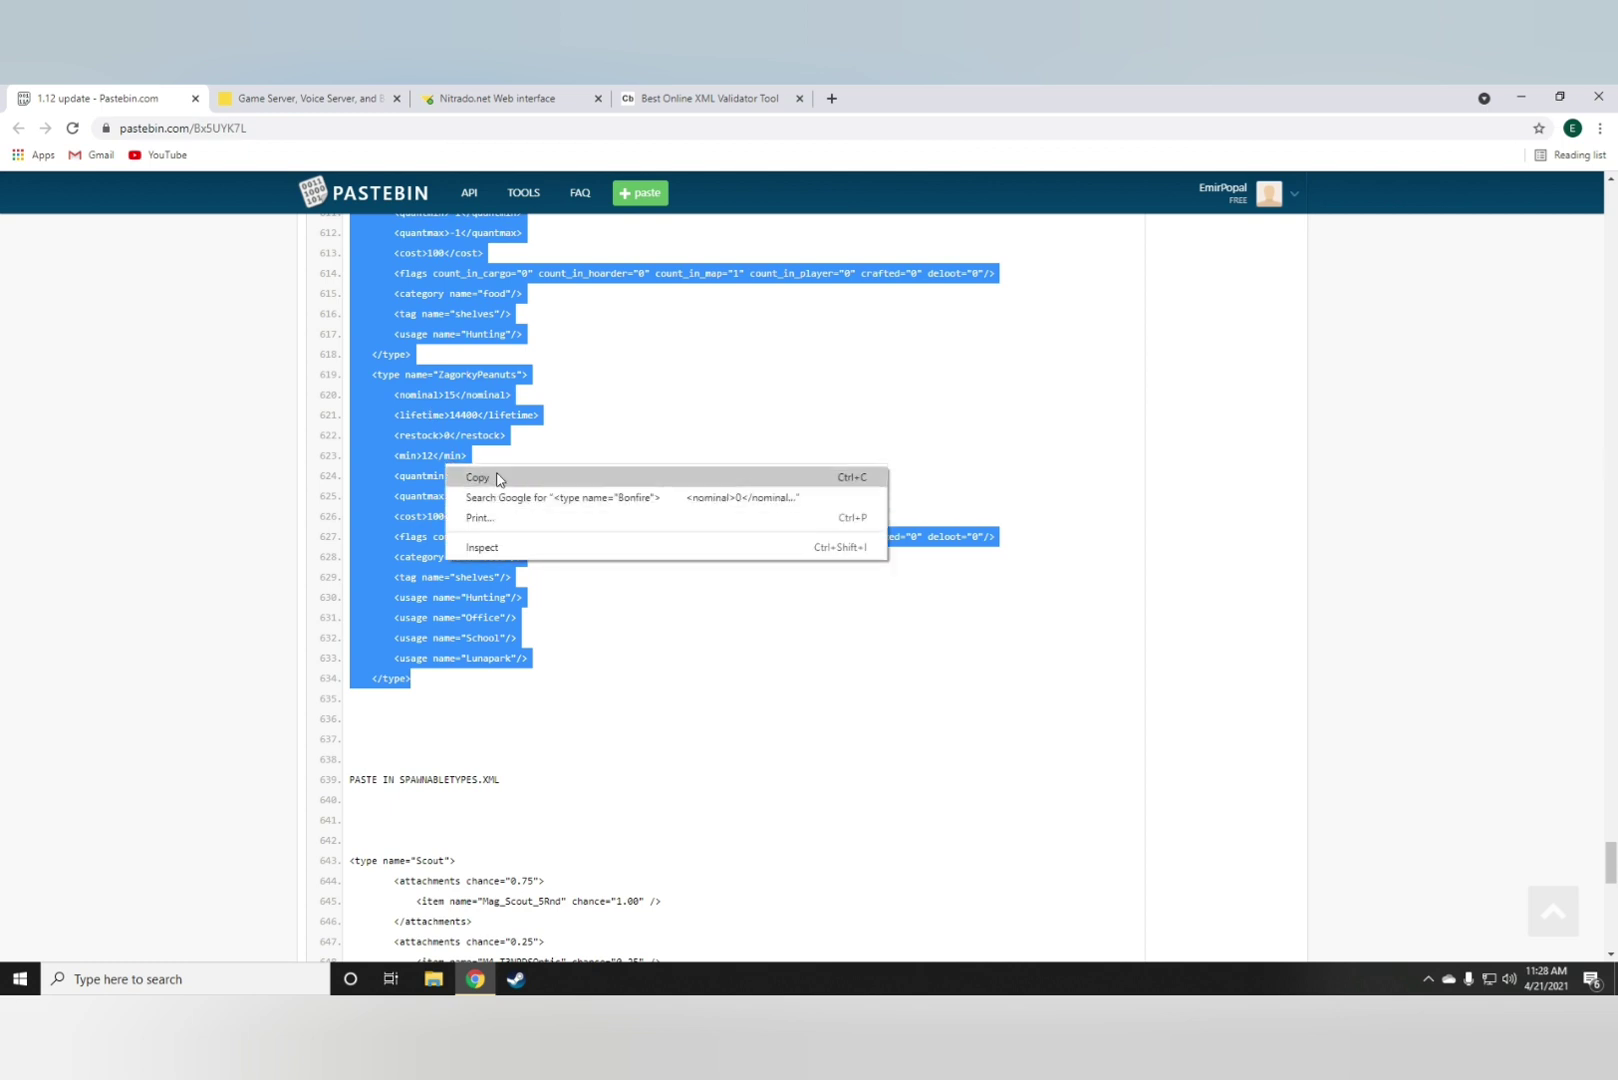
left_click(480, 478)
Step: Paste the 1.12 entries before </types> and confirm the file is Valid XML at 719.27 KB
left_click(659, 98)
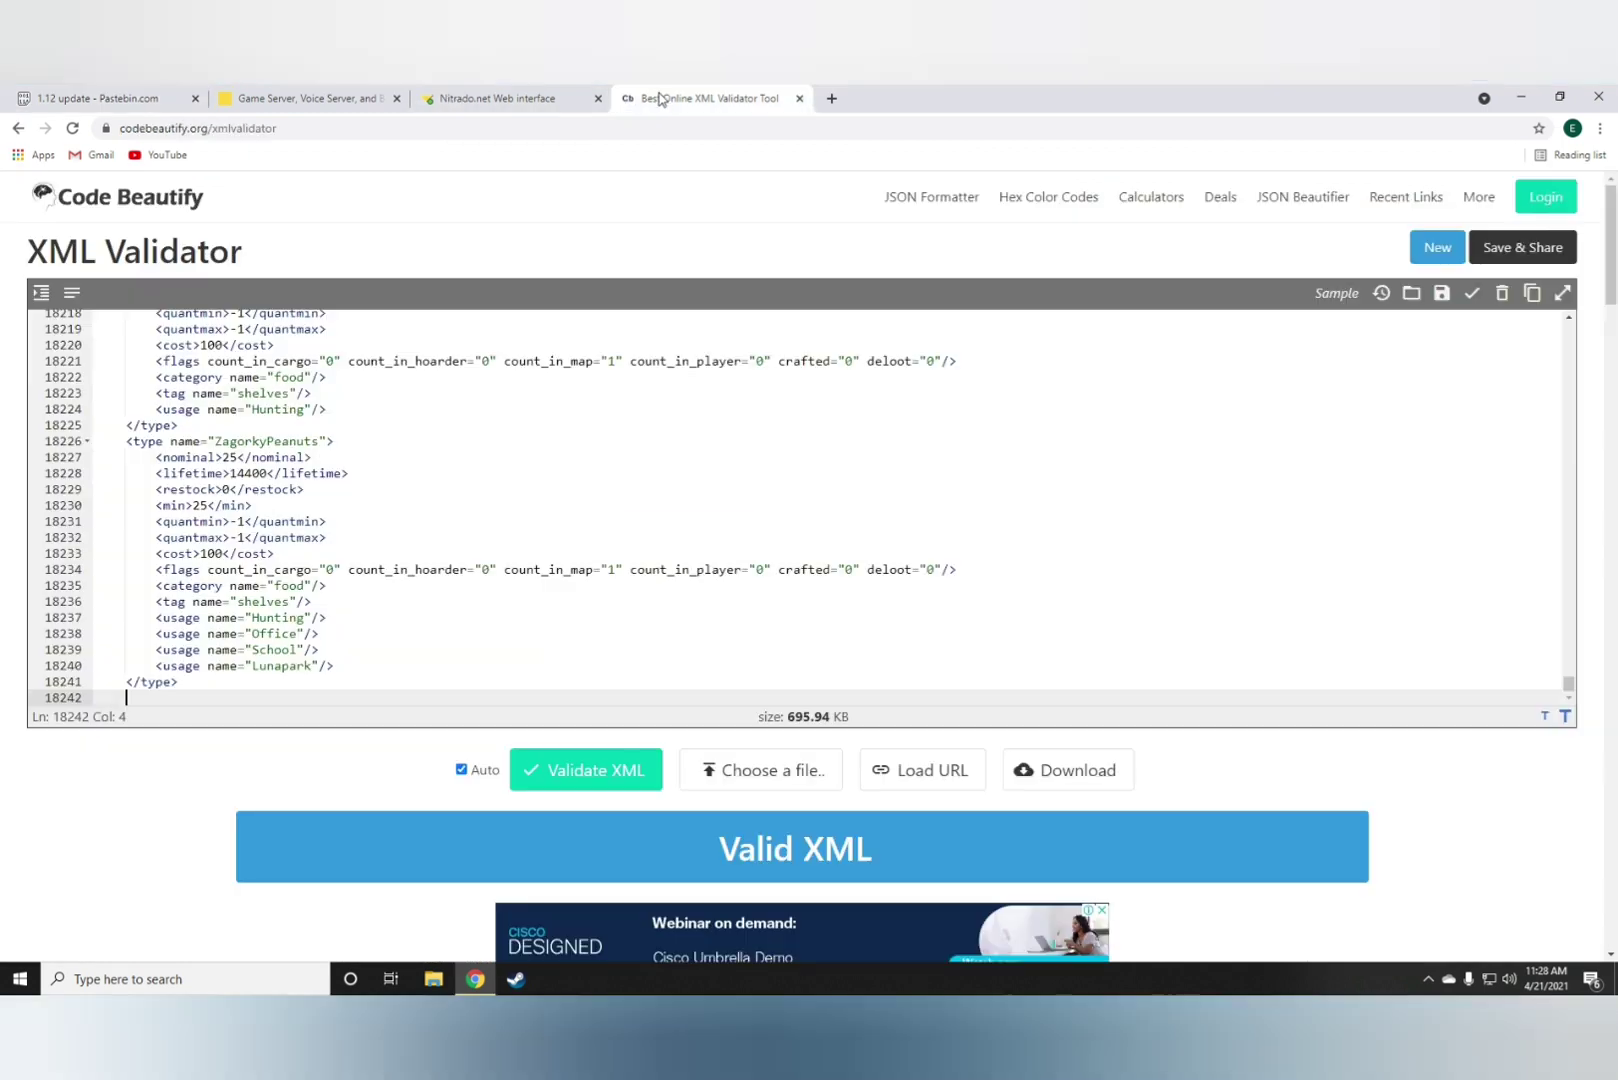
scroll(200, 650, "down", 1)
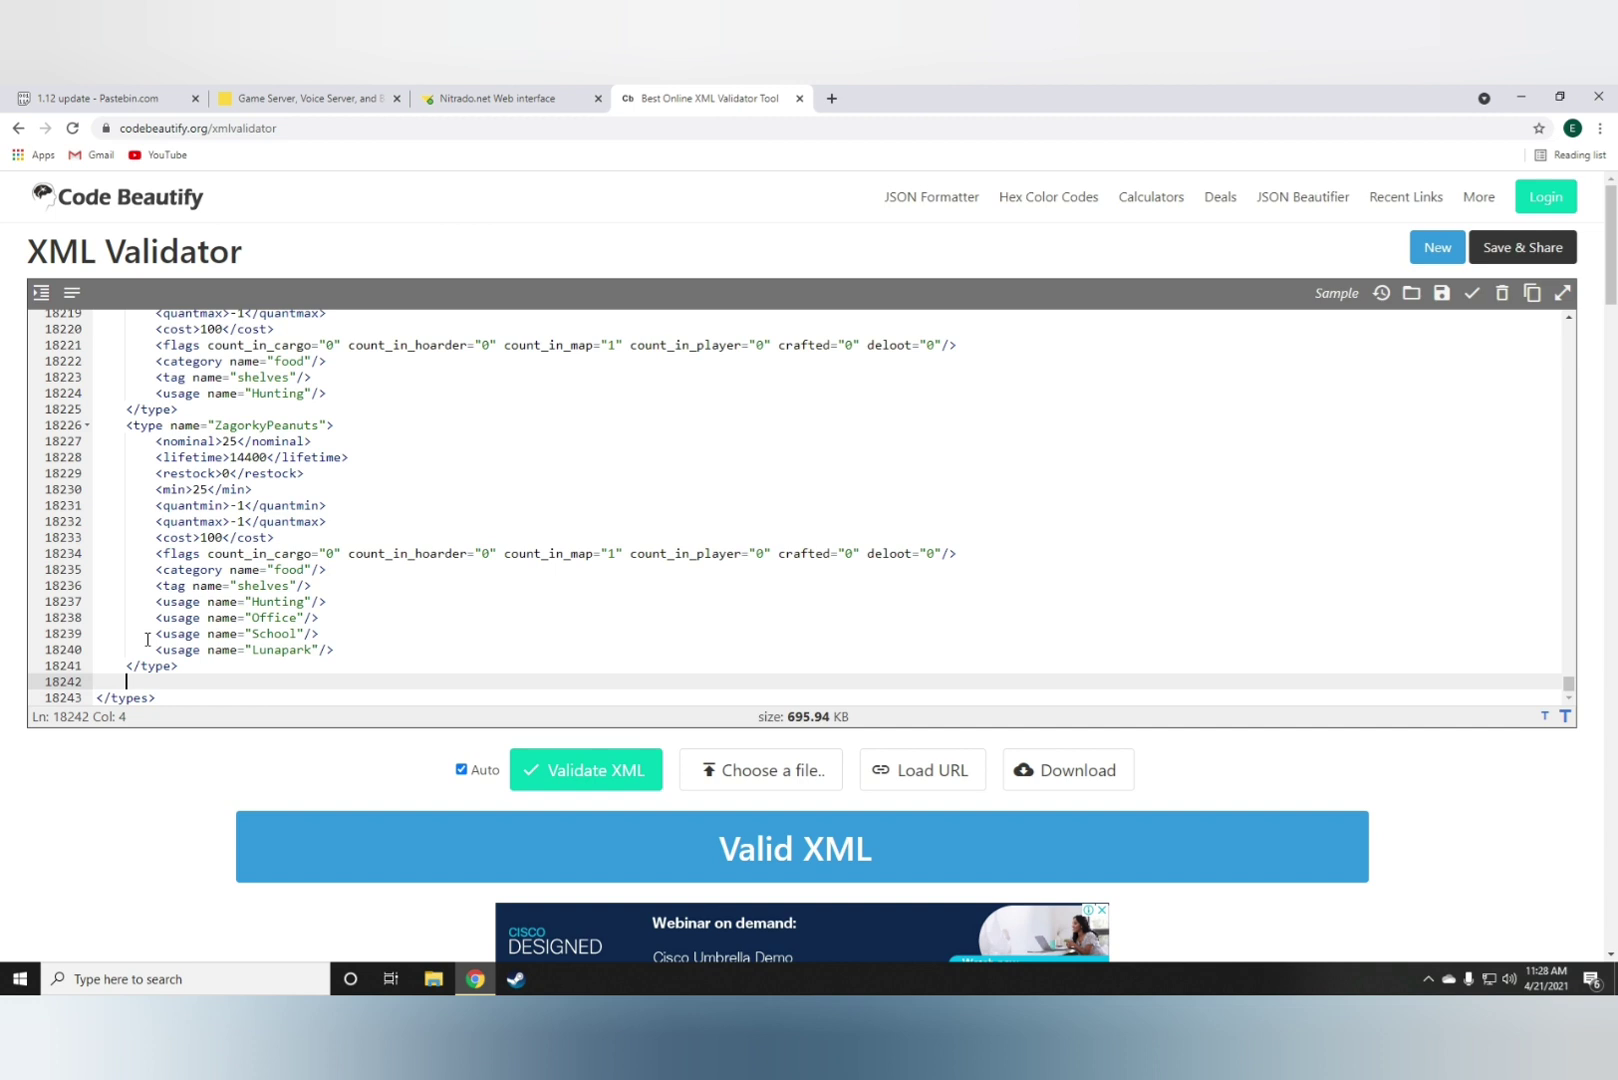
right_click(197, 686)
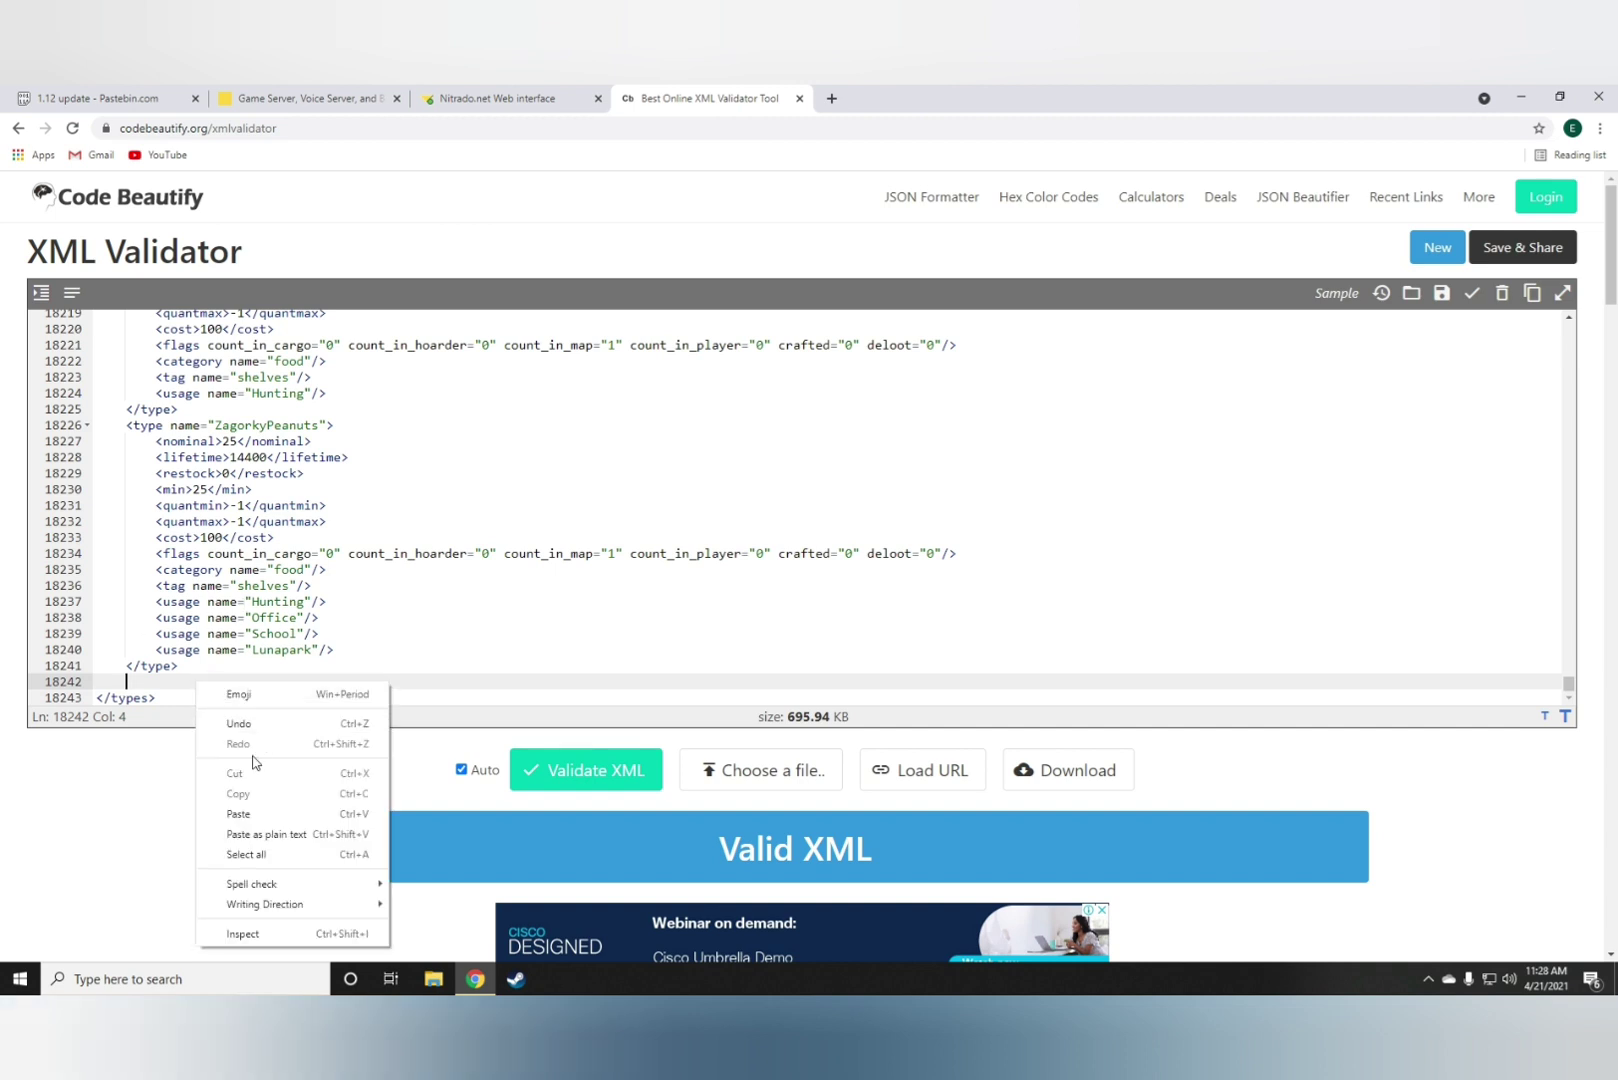
left_click(240, 812)
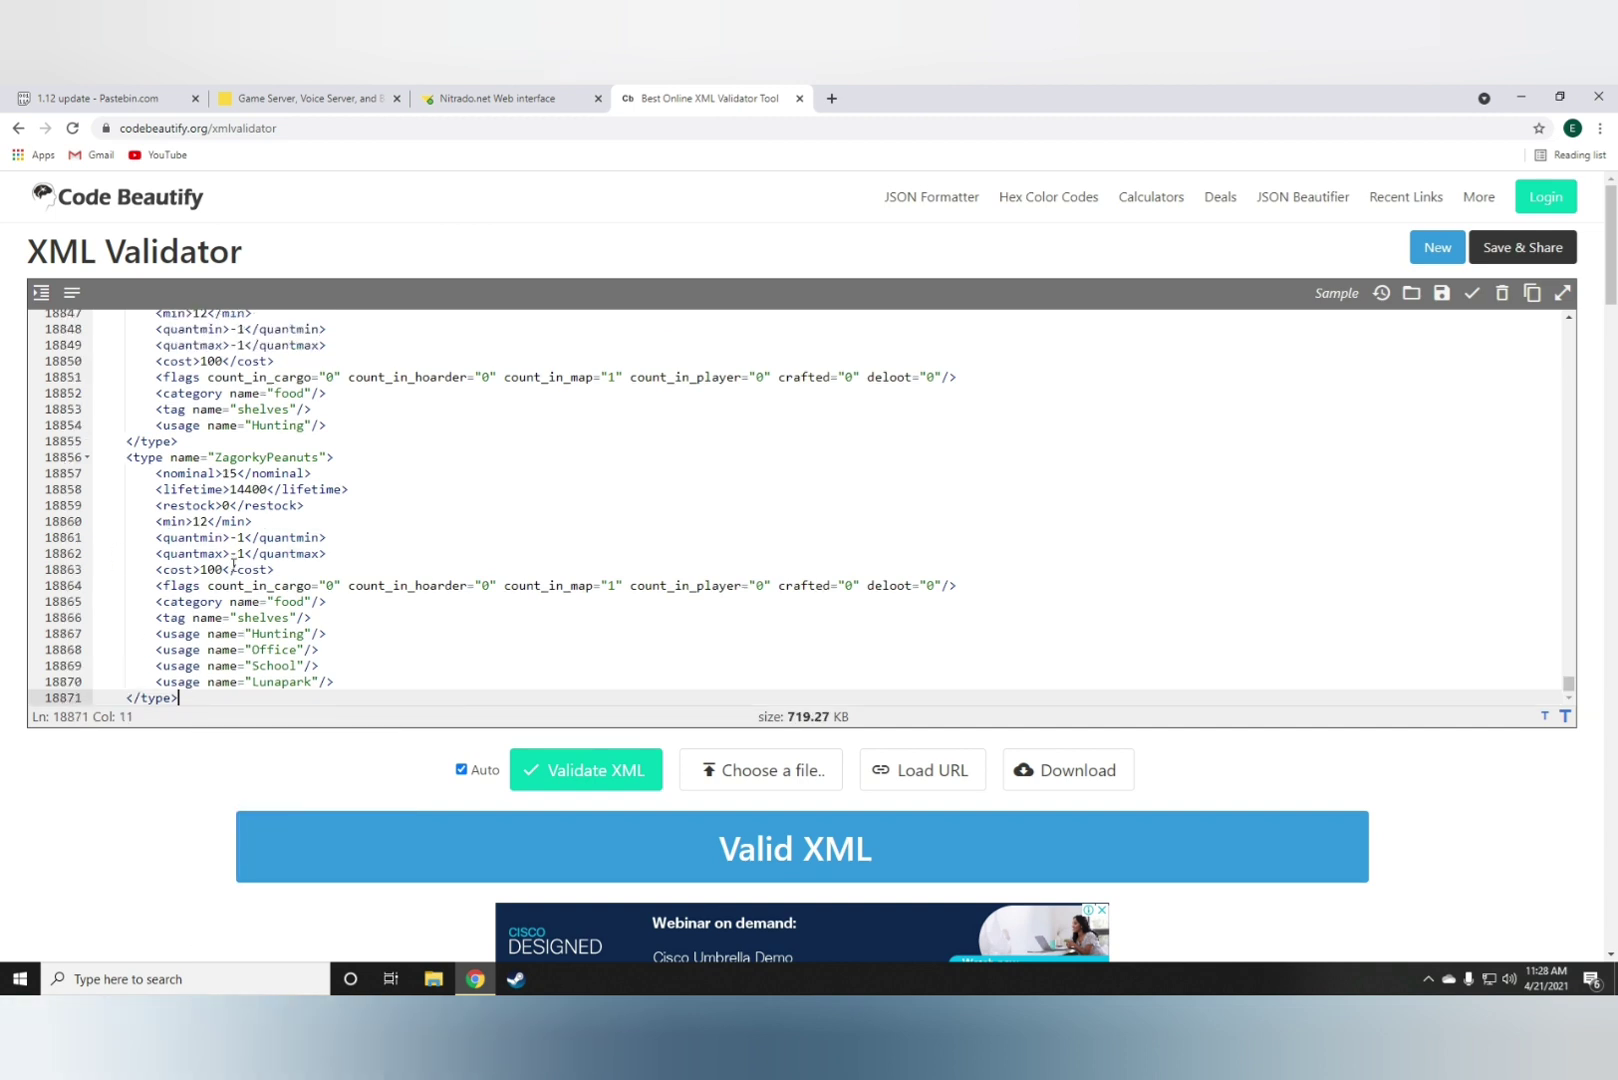
left_click(396, 524)
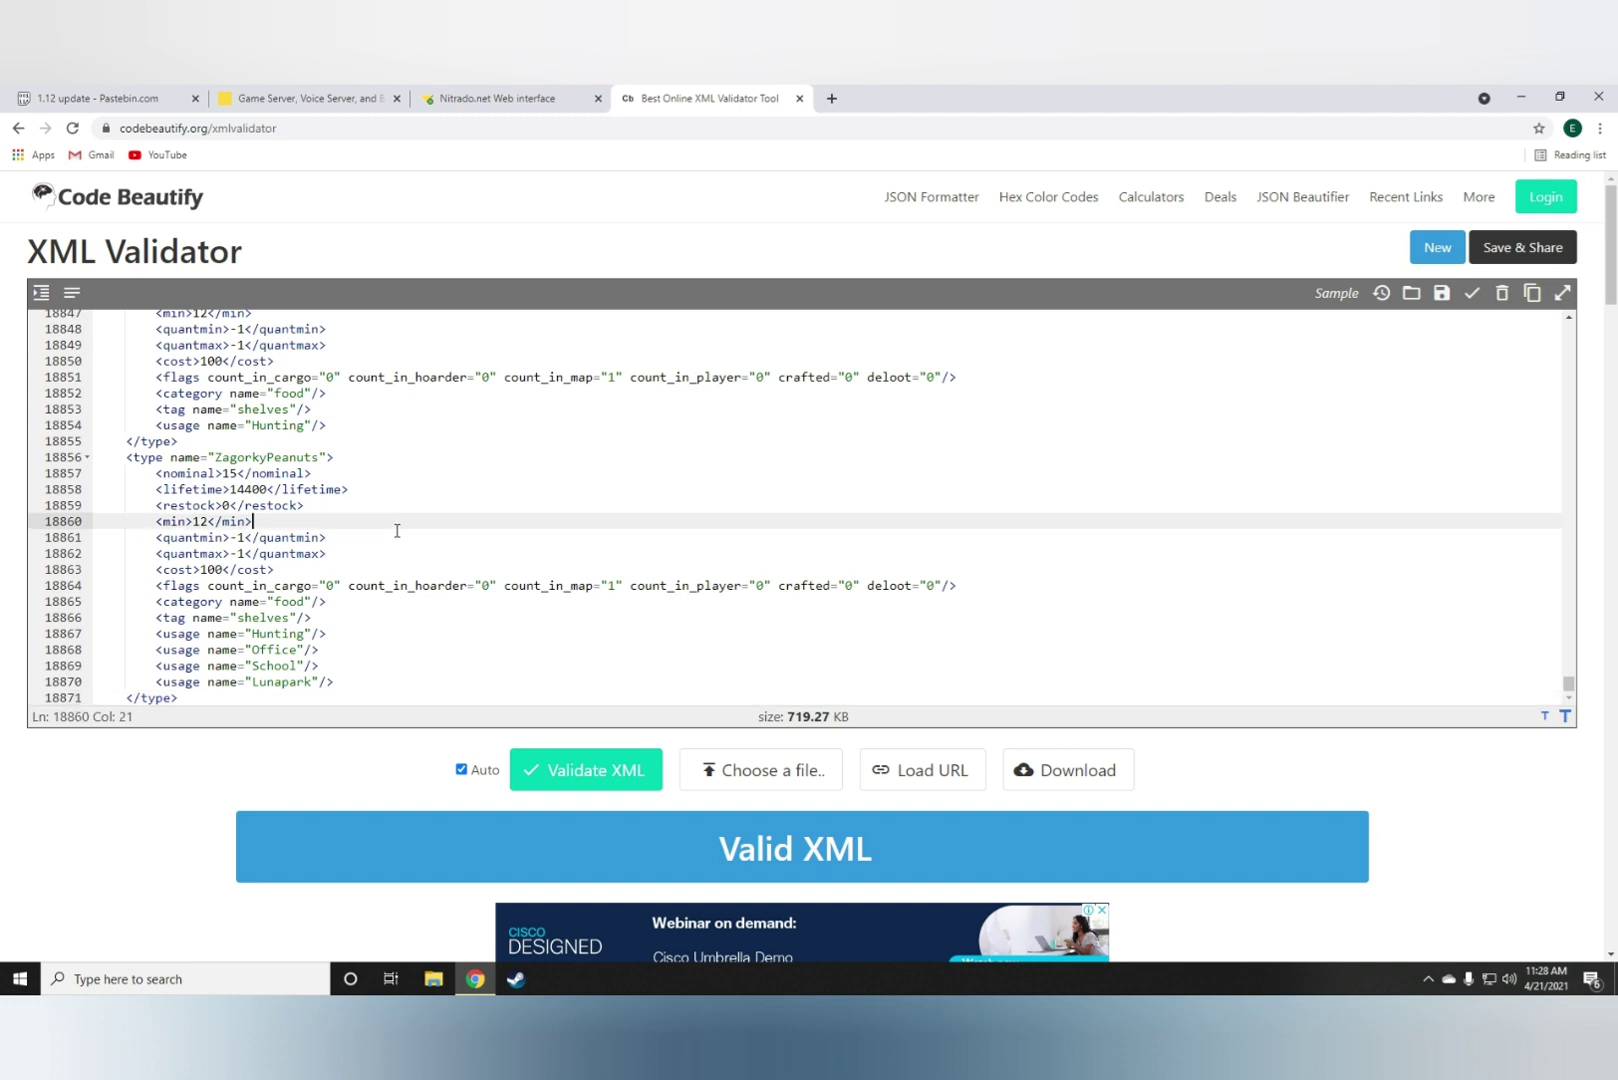
key("Down")
key("Down")
key("End")
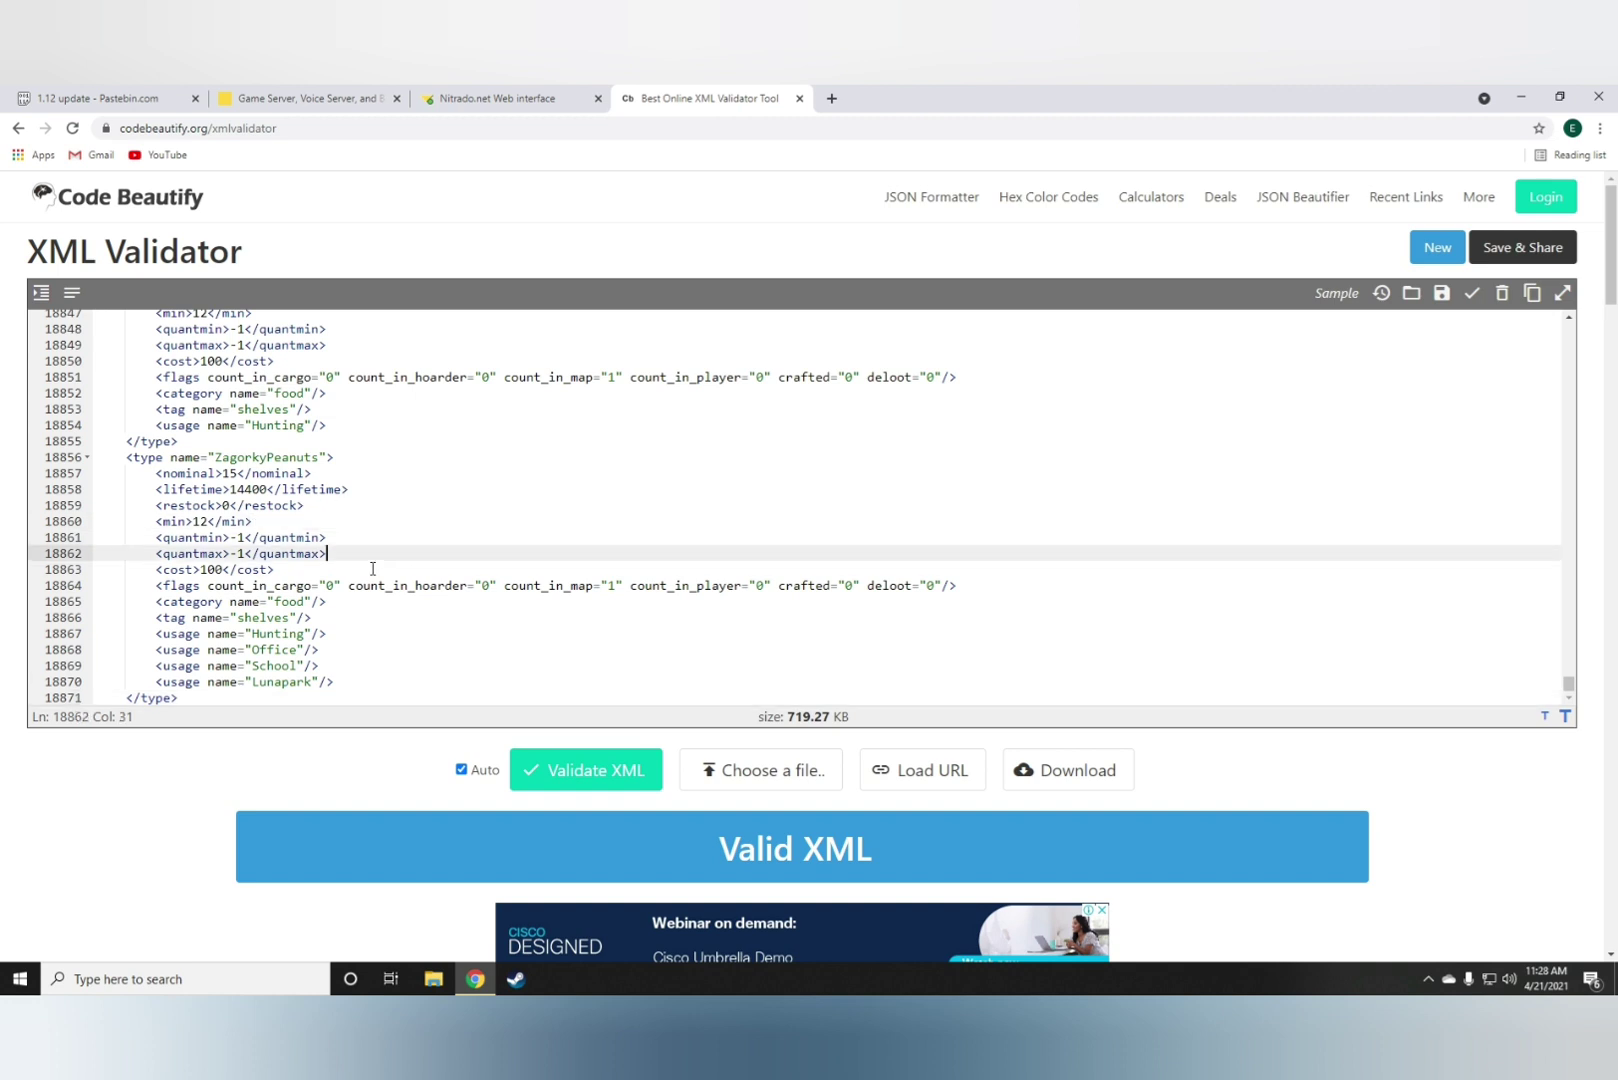
Step: Copy the entire merged types.xml text
key("ctrl+a")
right_click(366, 561)
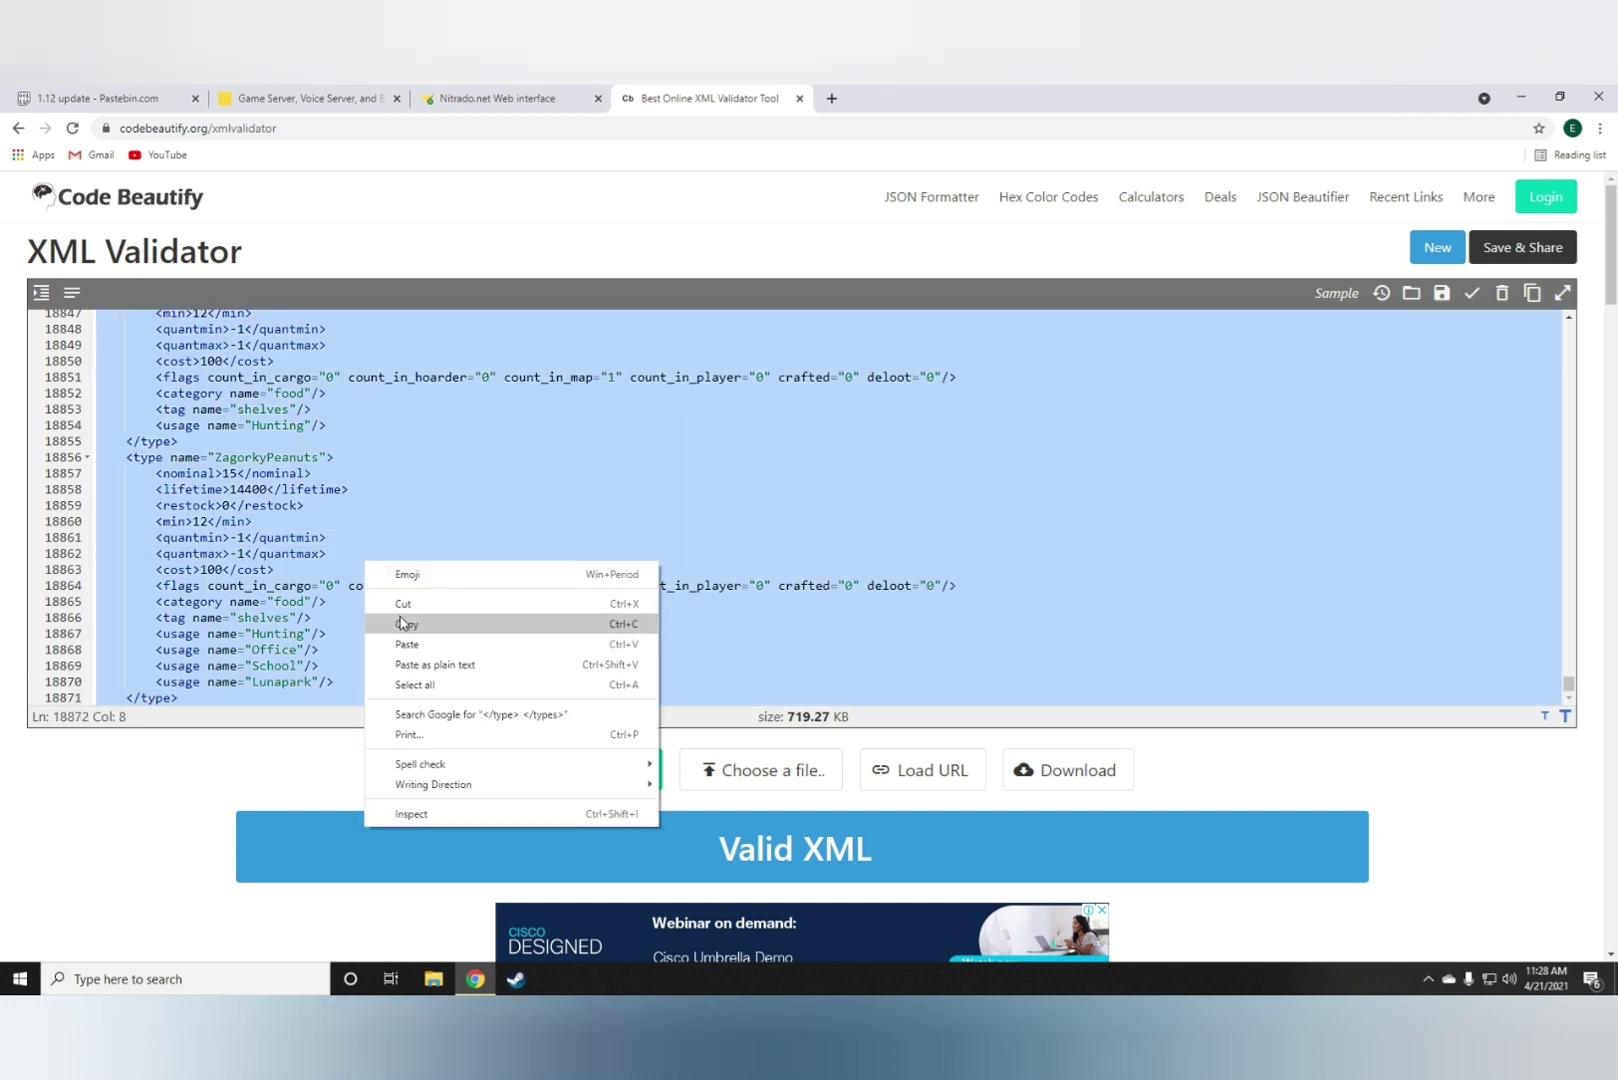
left_click(405, 623)
left_click(497, 98)
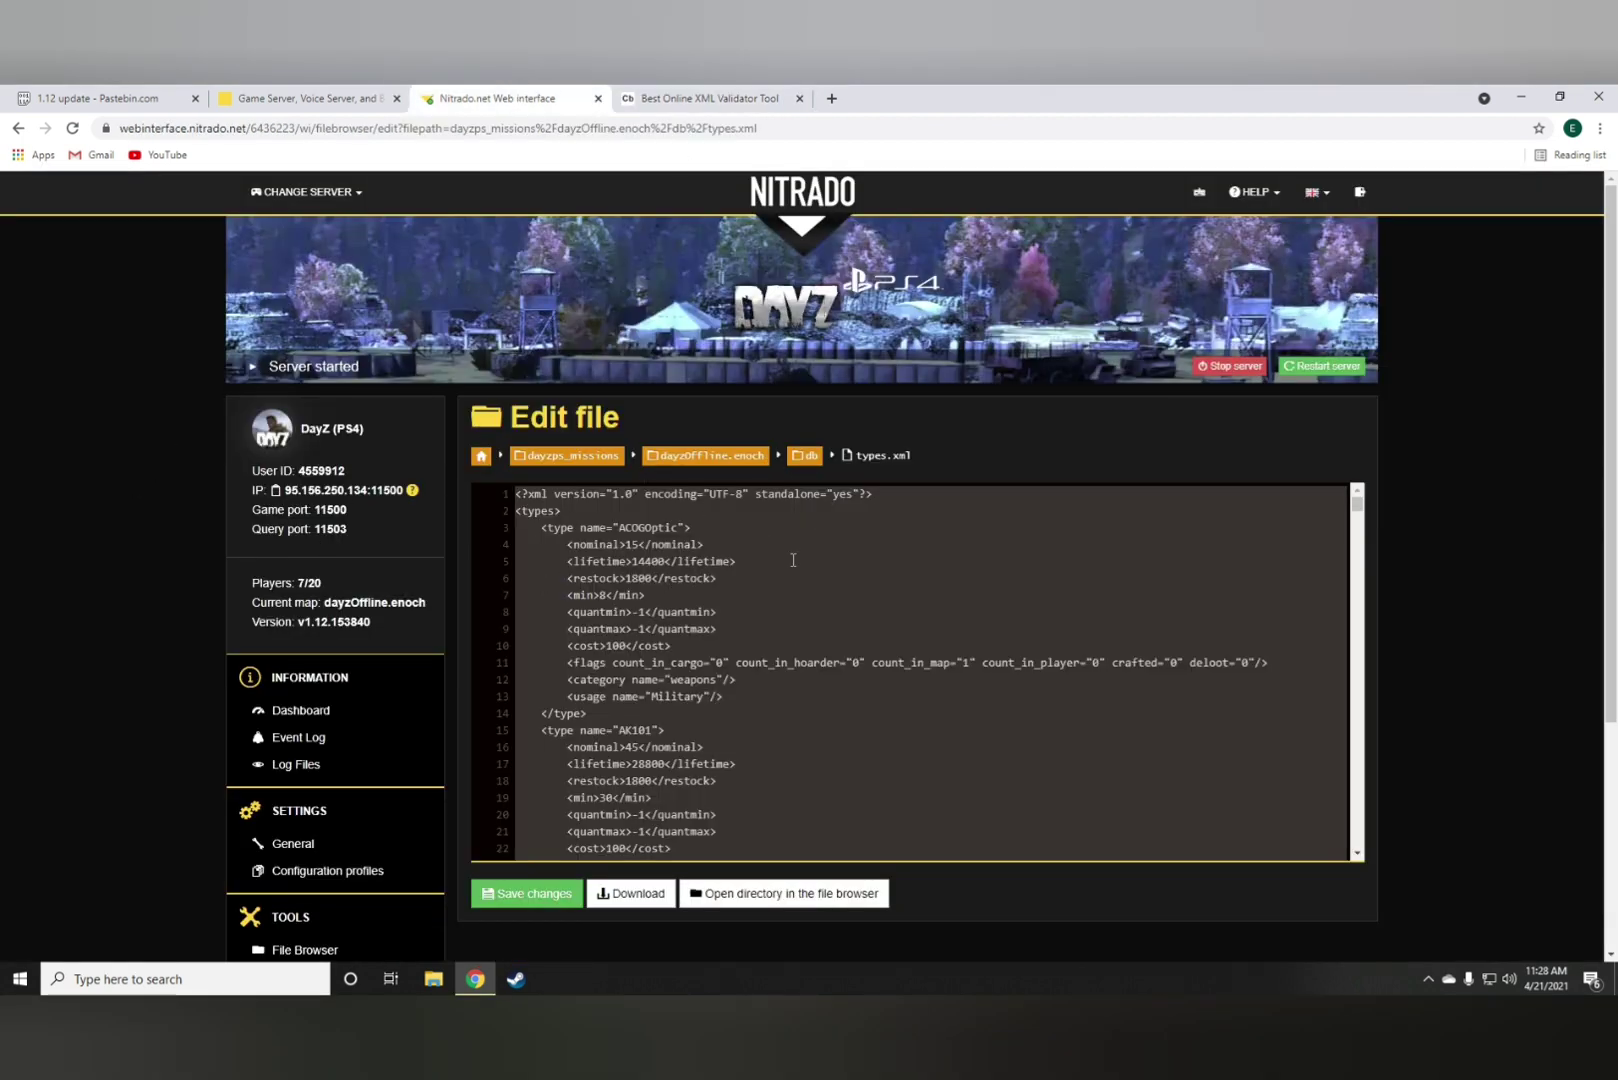
Step: Paste the merged file over Nitrado's types.xml, now ending with ZagorkyPeanuts at line 18872
right_click(851, 619)
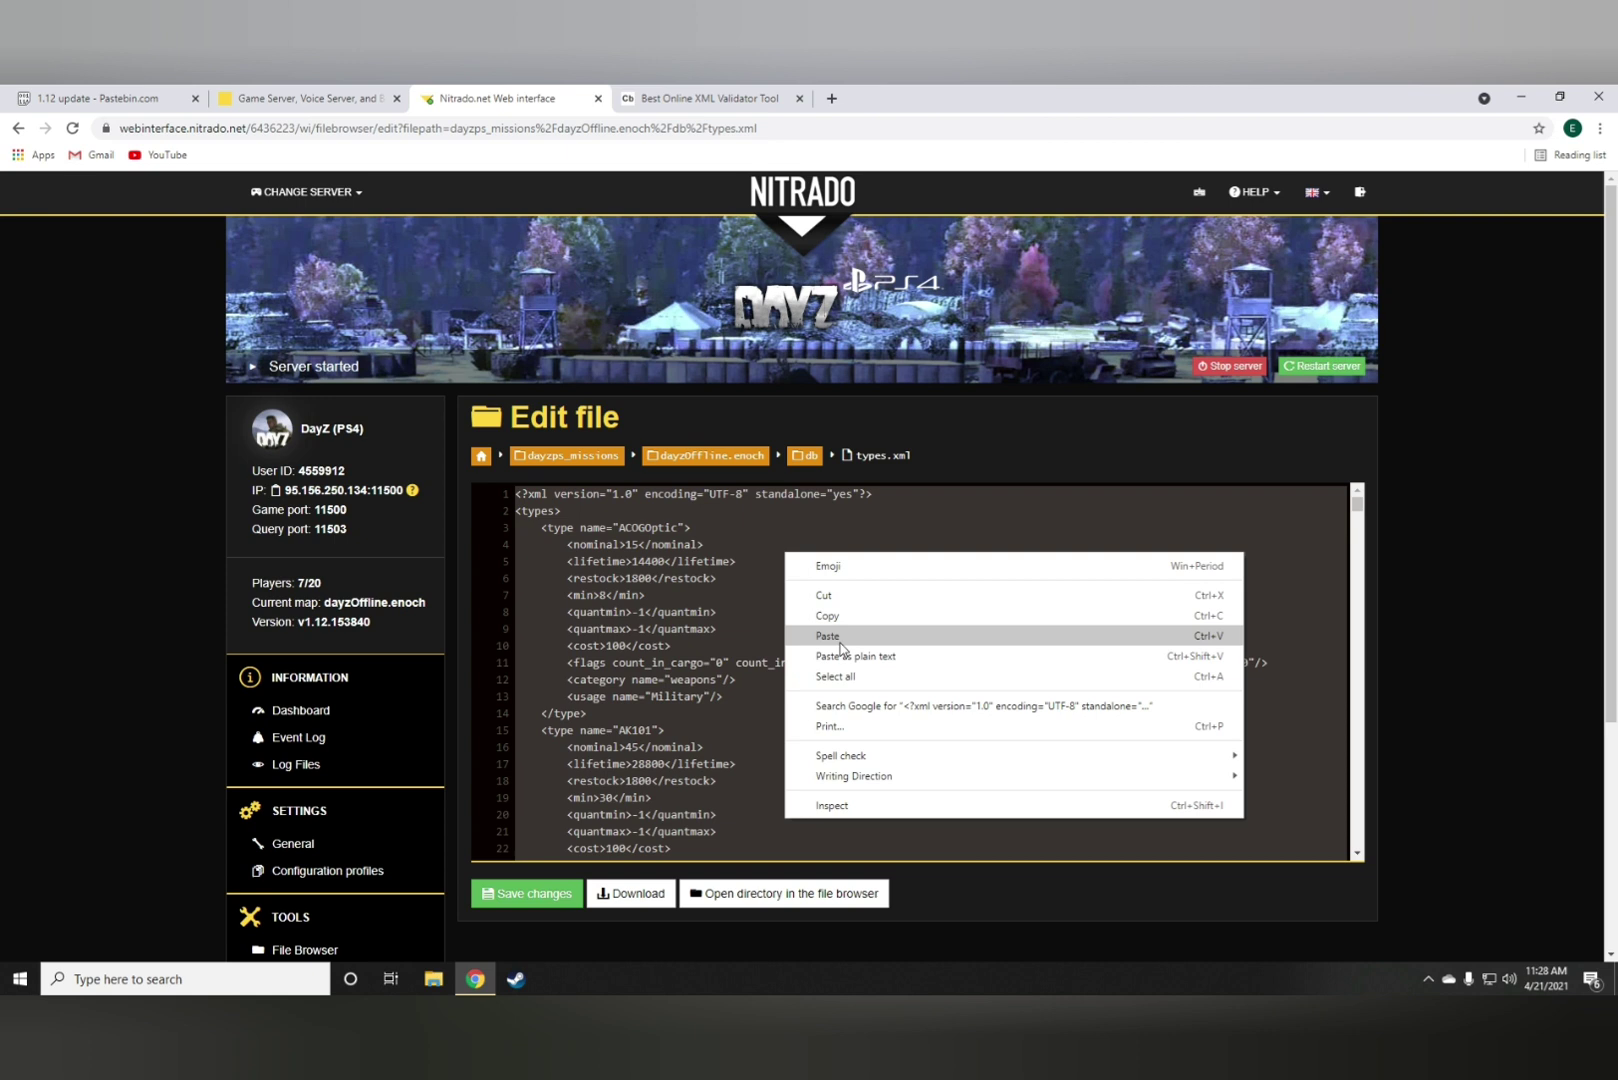
left_click(848, 640)
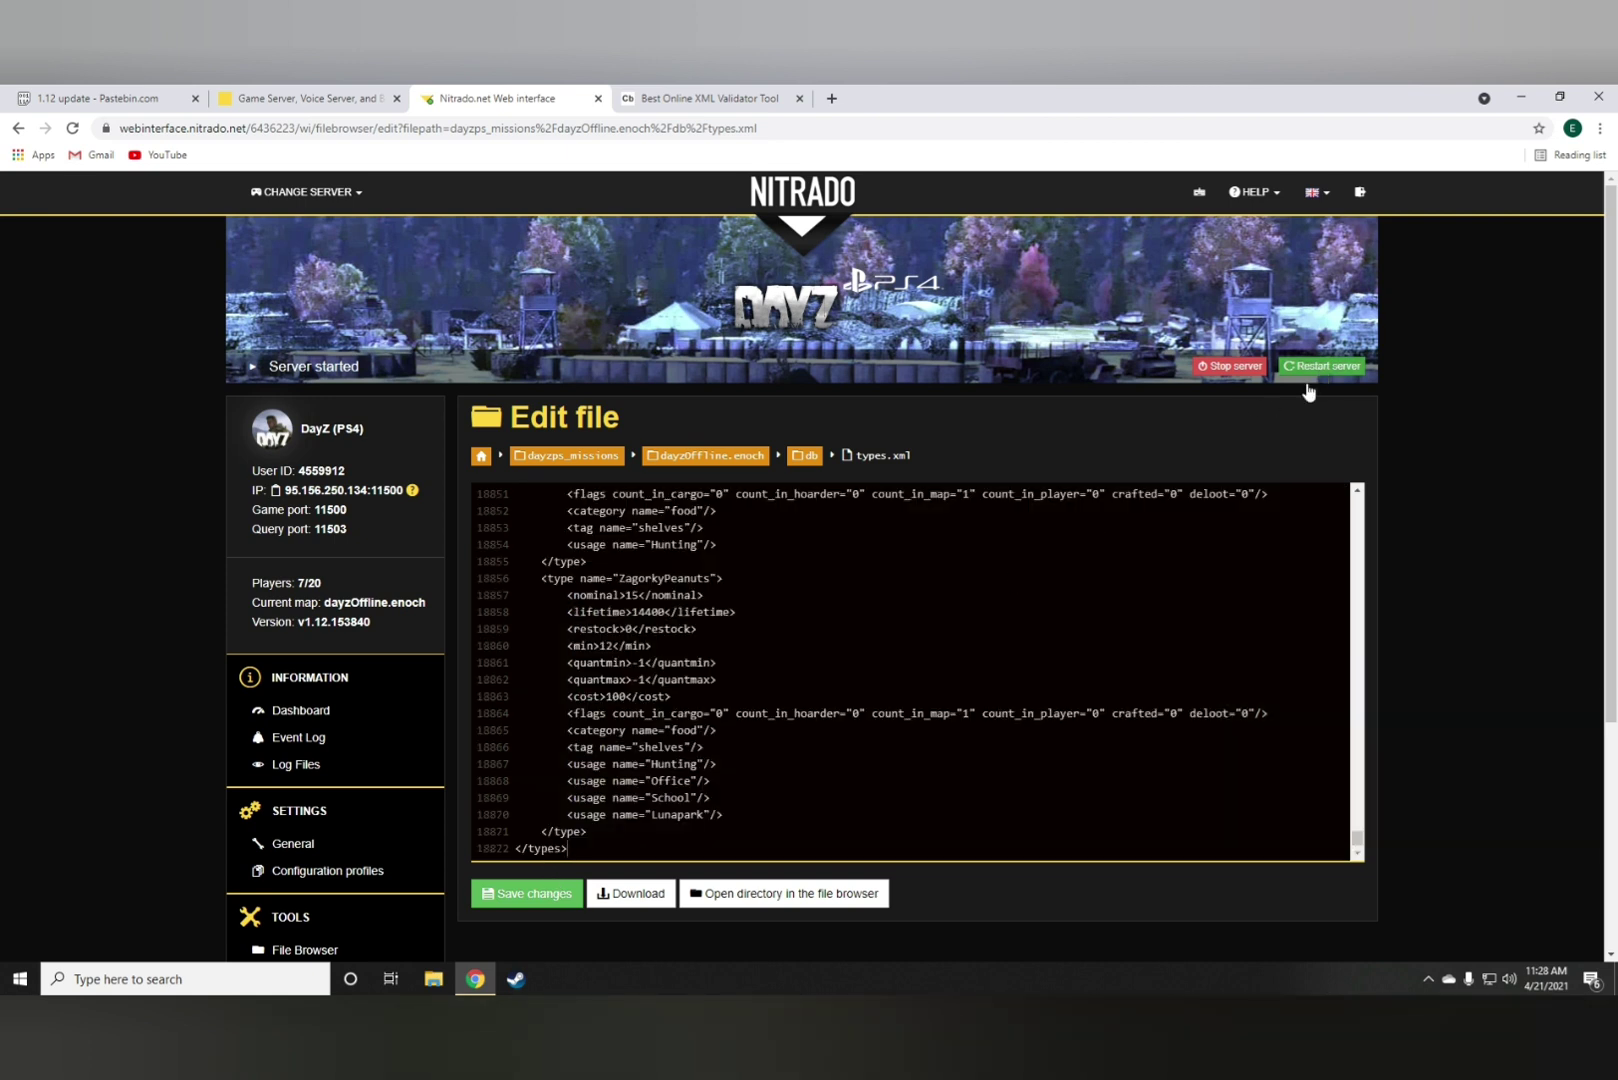
left_click(736, 468)
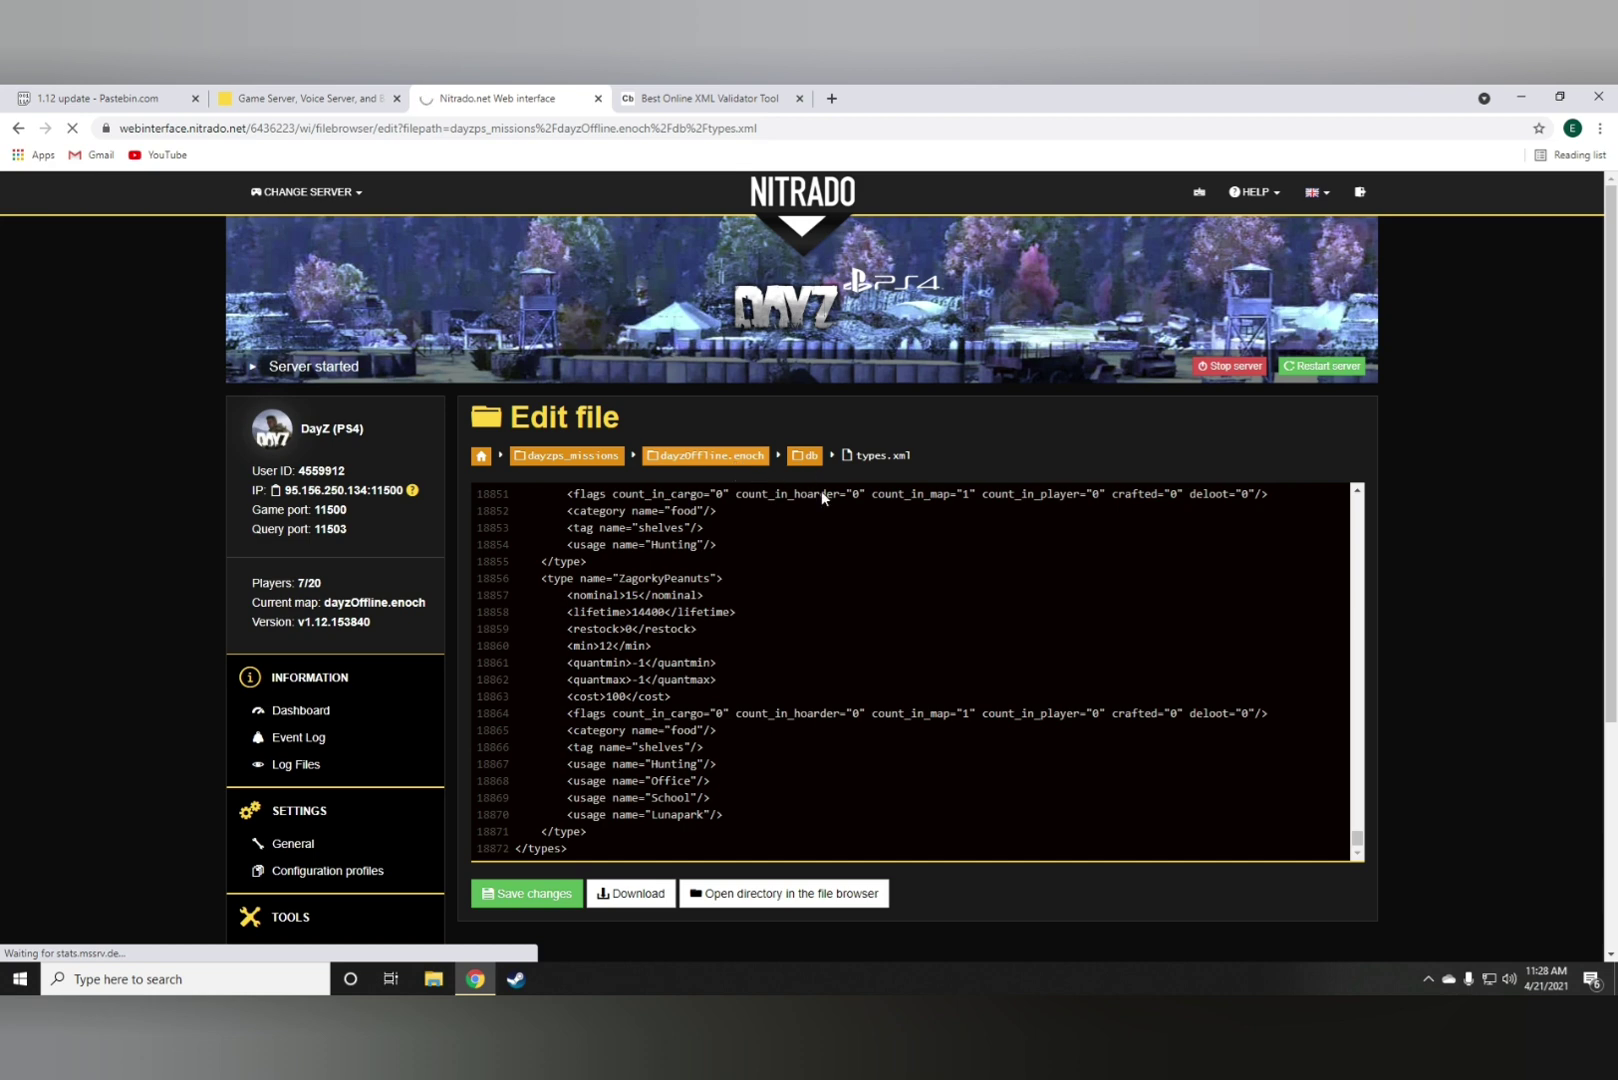
Step: Copy the Scout, Scout_Chernarus and Scout_Livonia blocks under PASTE IN SPAWNABLETYPES.XML
scroll(756, 711, "down", 3)
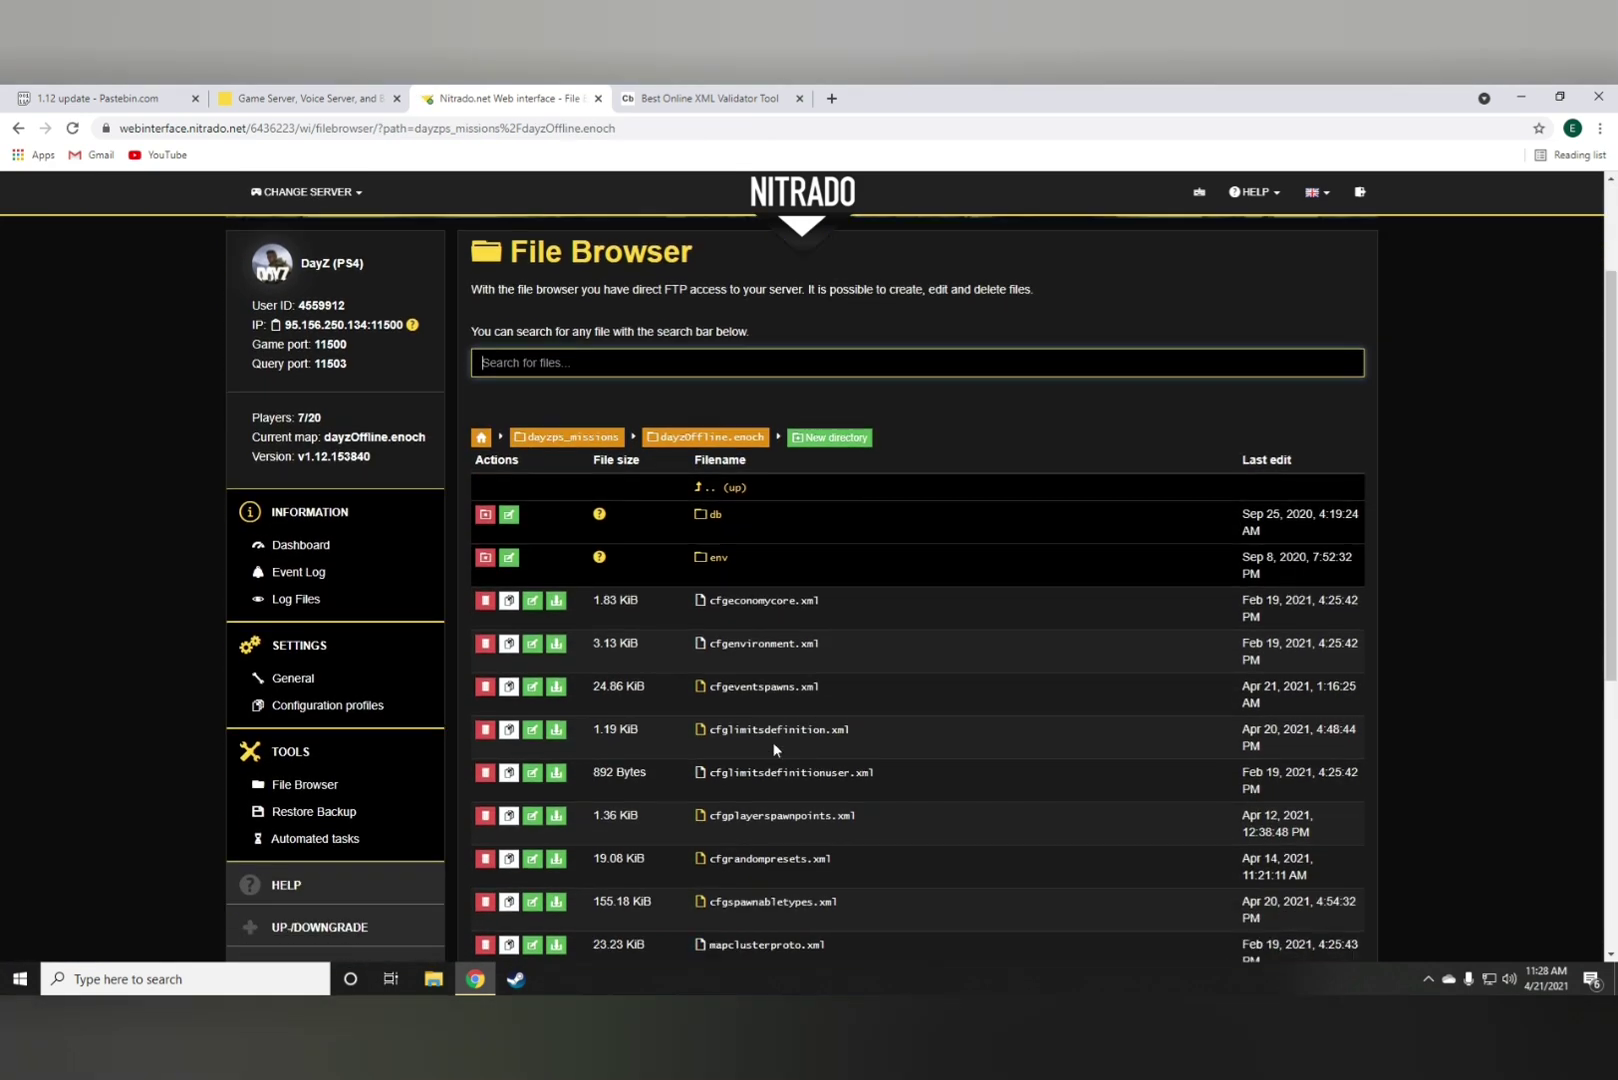
left_click(126, 92)
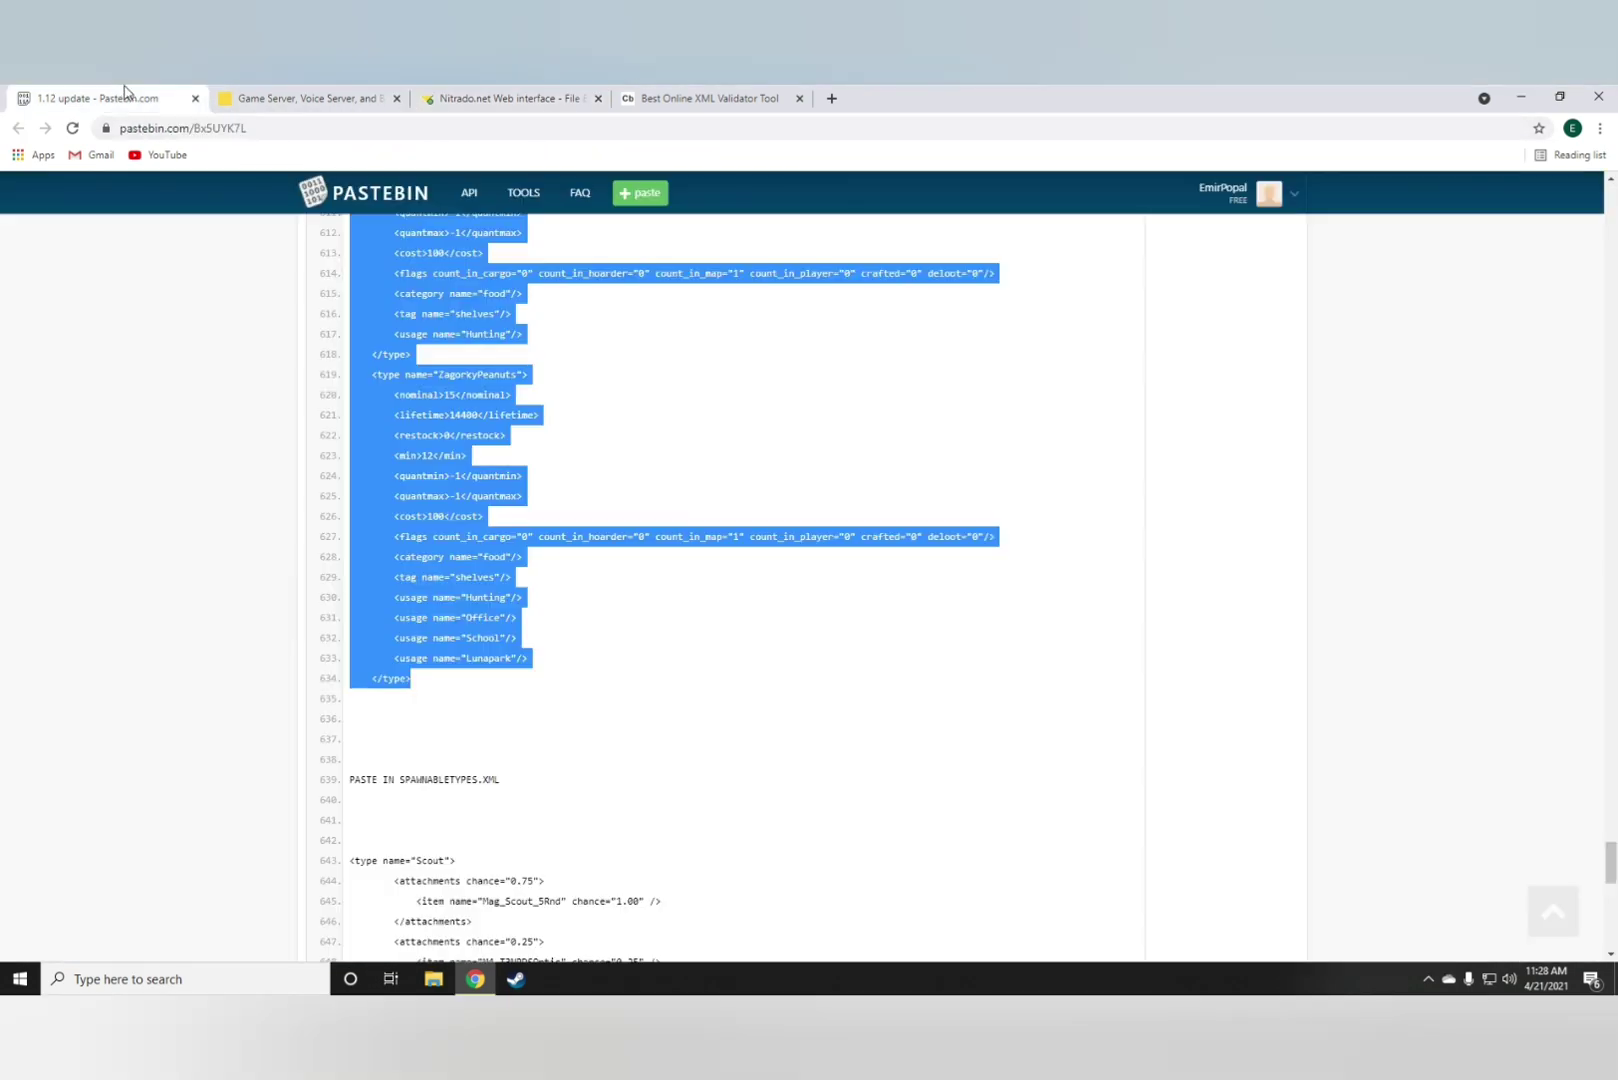
scroll(536, 398, "down", 4)
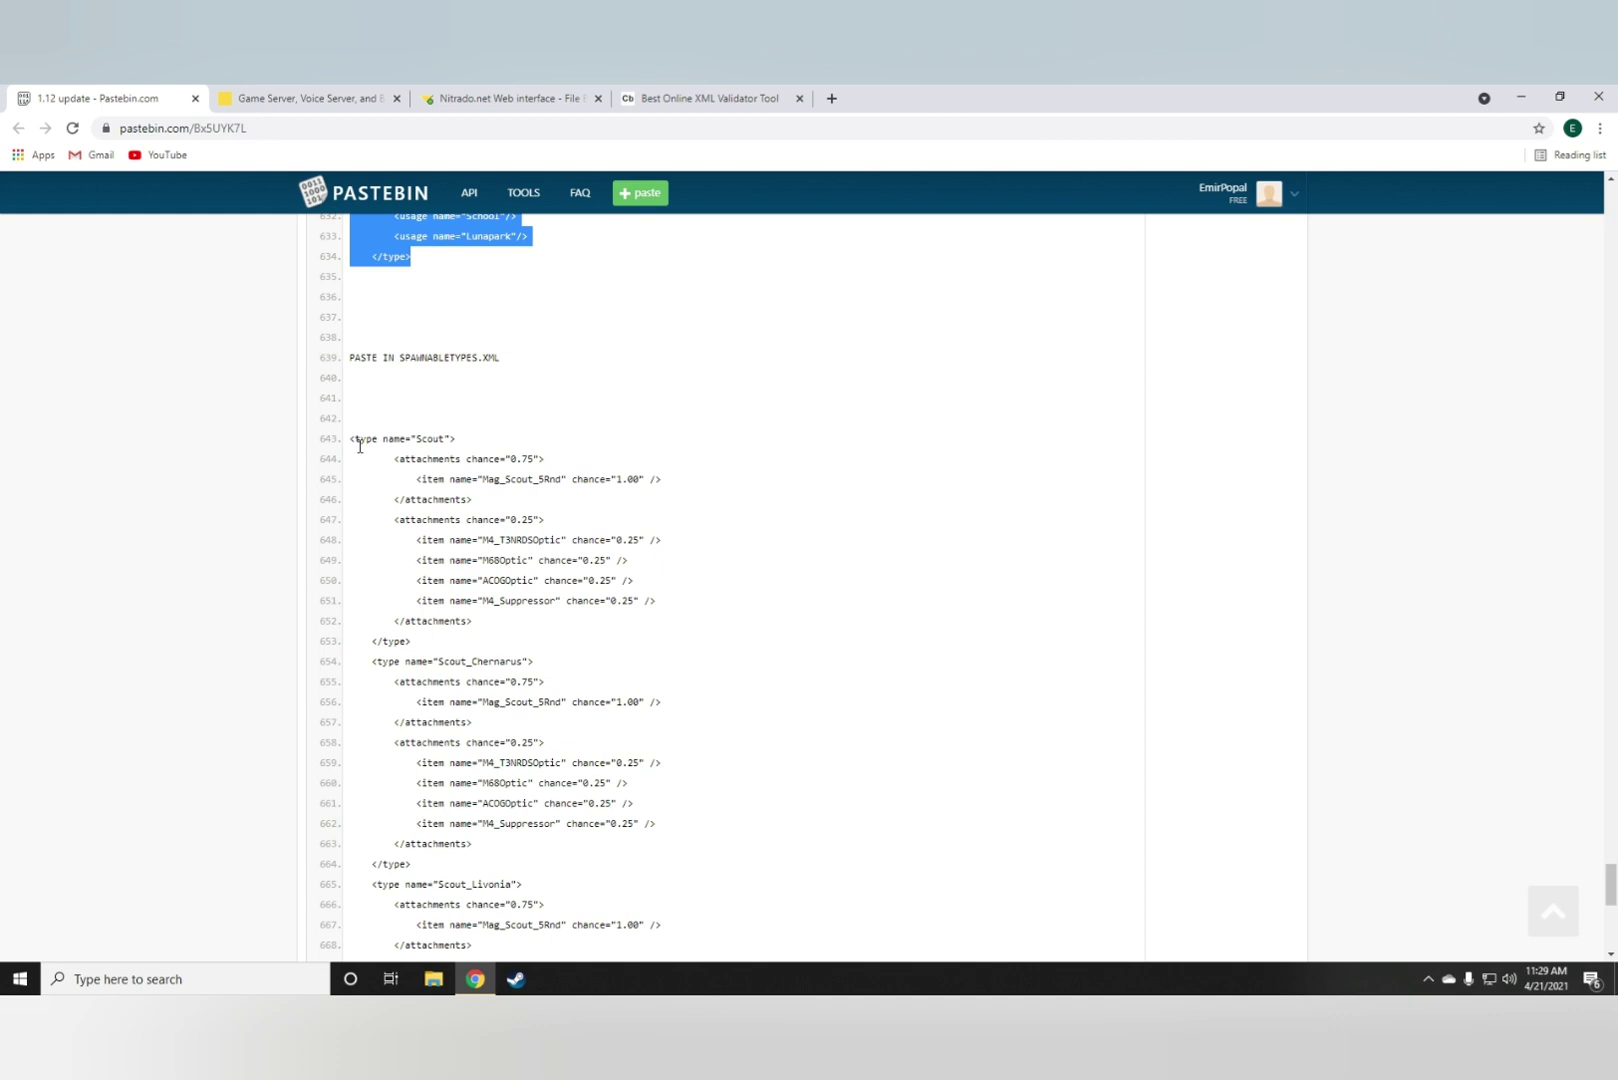
left_click_drag(352, 440, 475, 628)
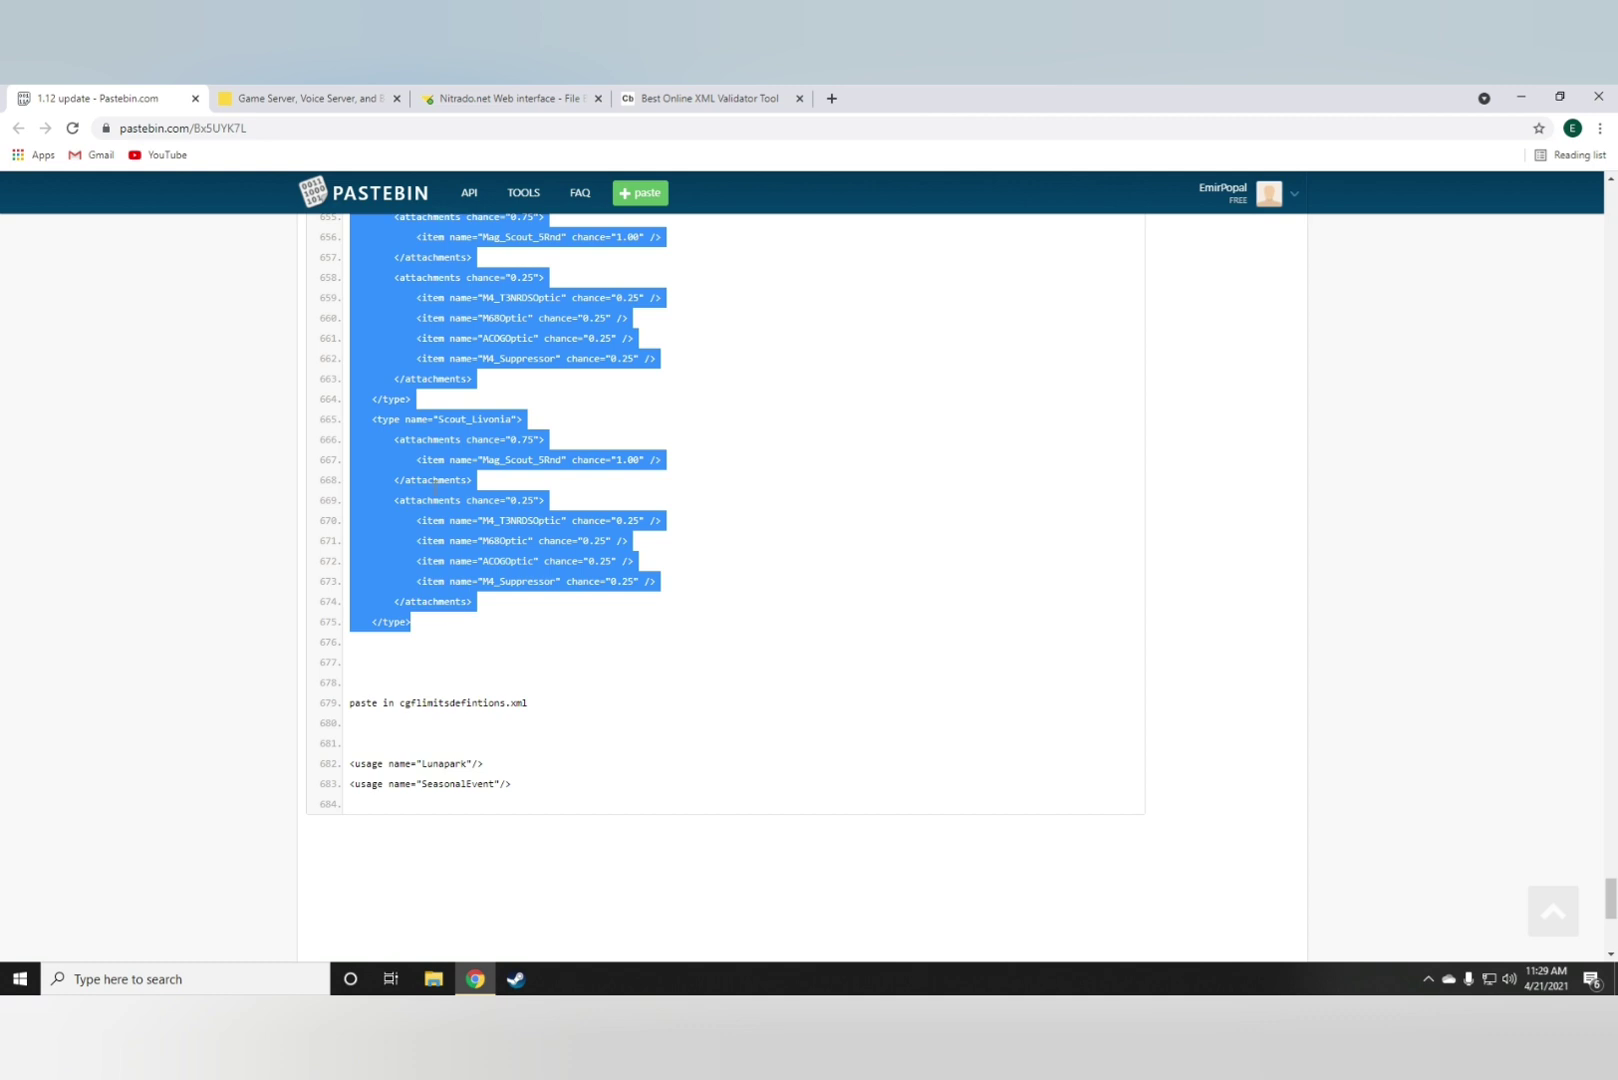
right_click(436, 482)
left_click(462, 497)
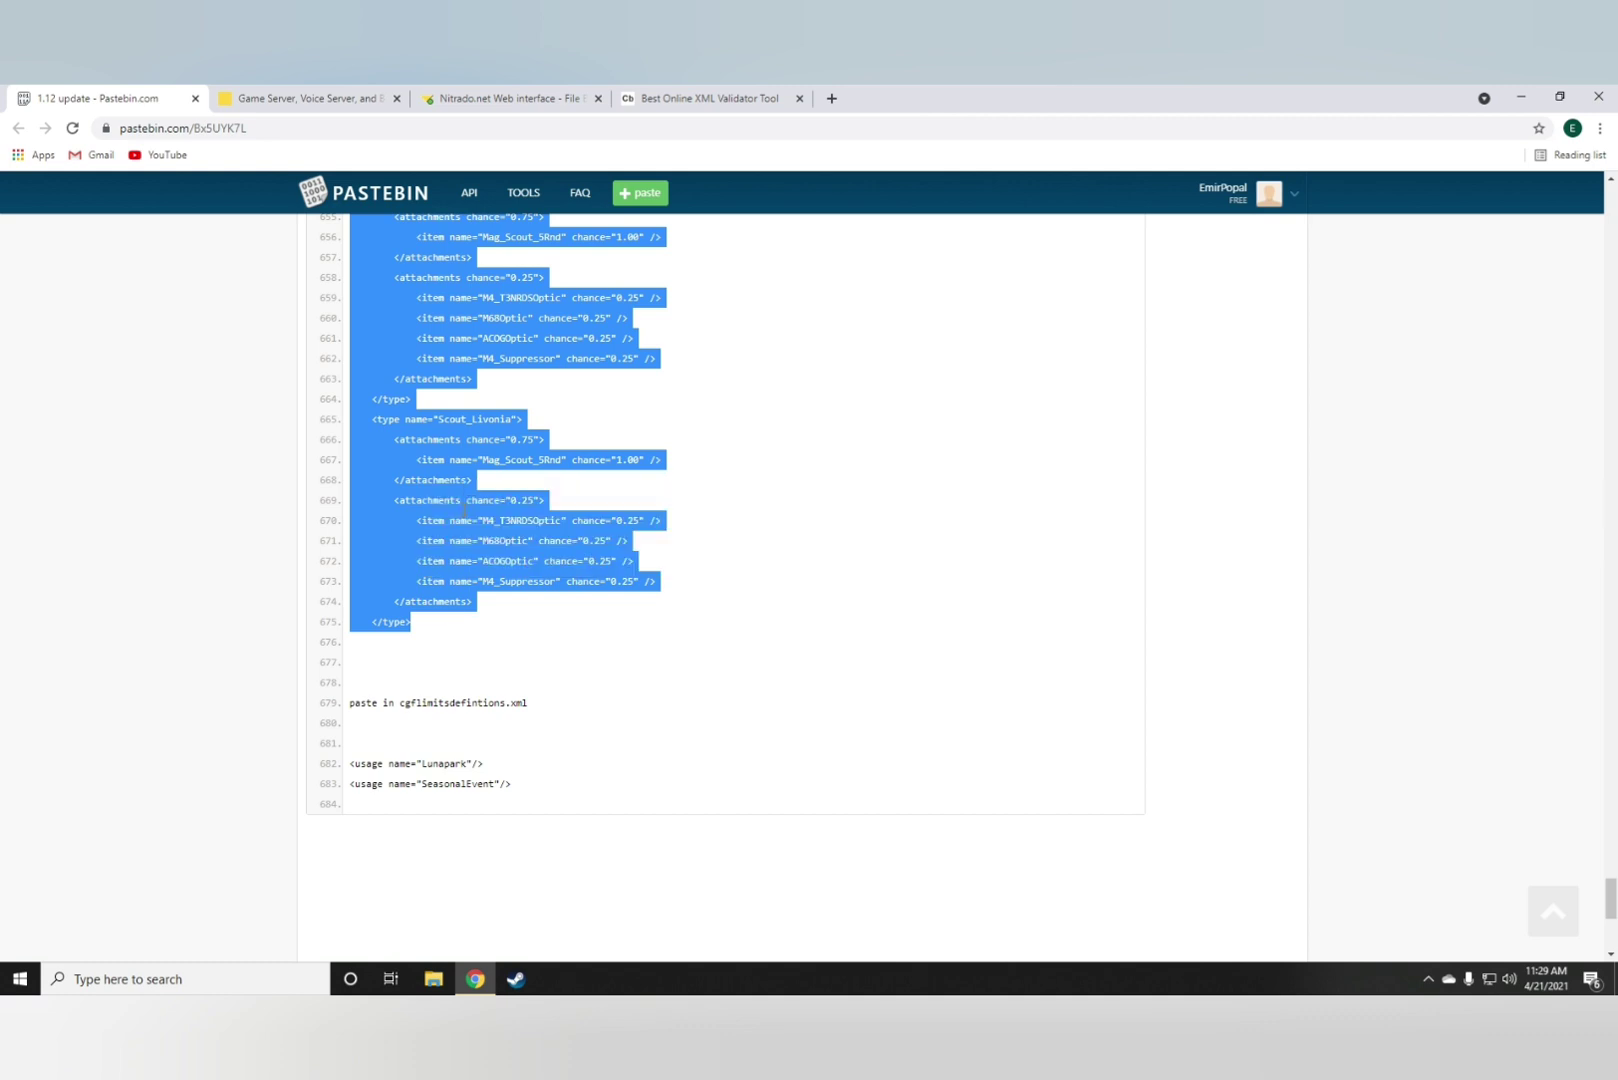
left_click(738, 99)
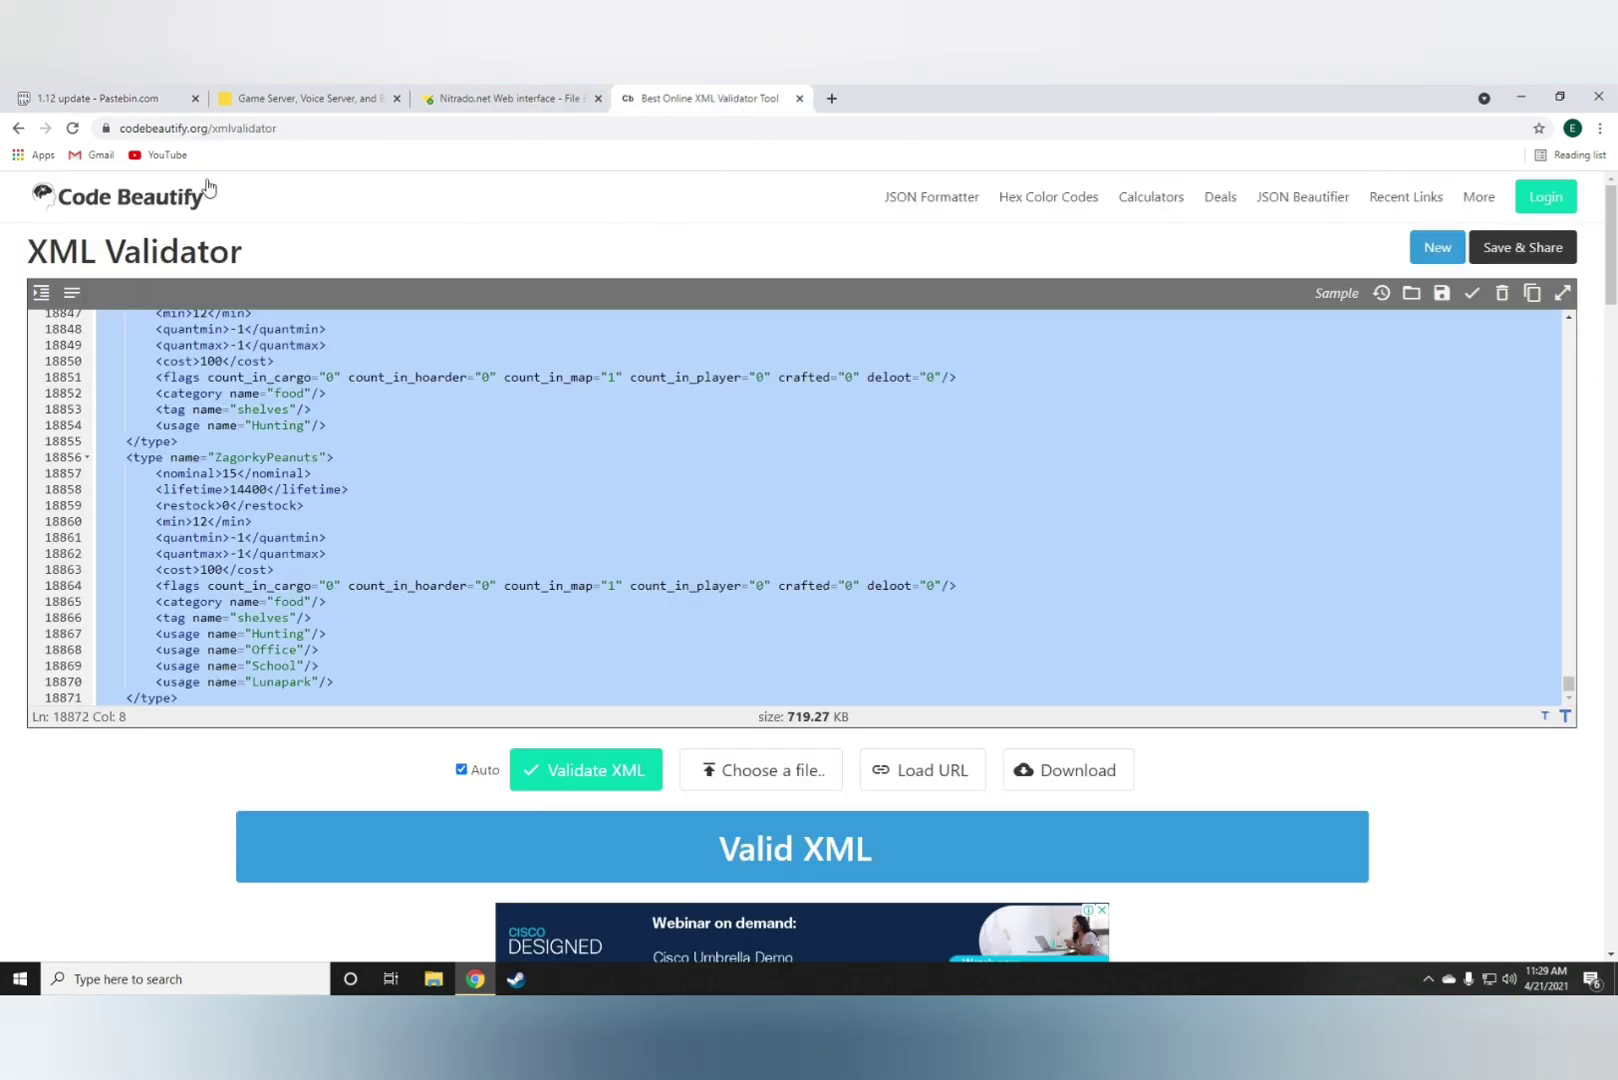
Step: Clear the validator and open dayzOffline.enoch's cfgspawnabletypes.xml in Nitrado
left_click(1501, 292)
left_click(470, 98)
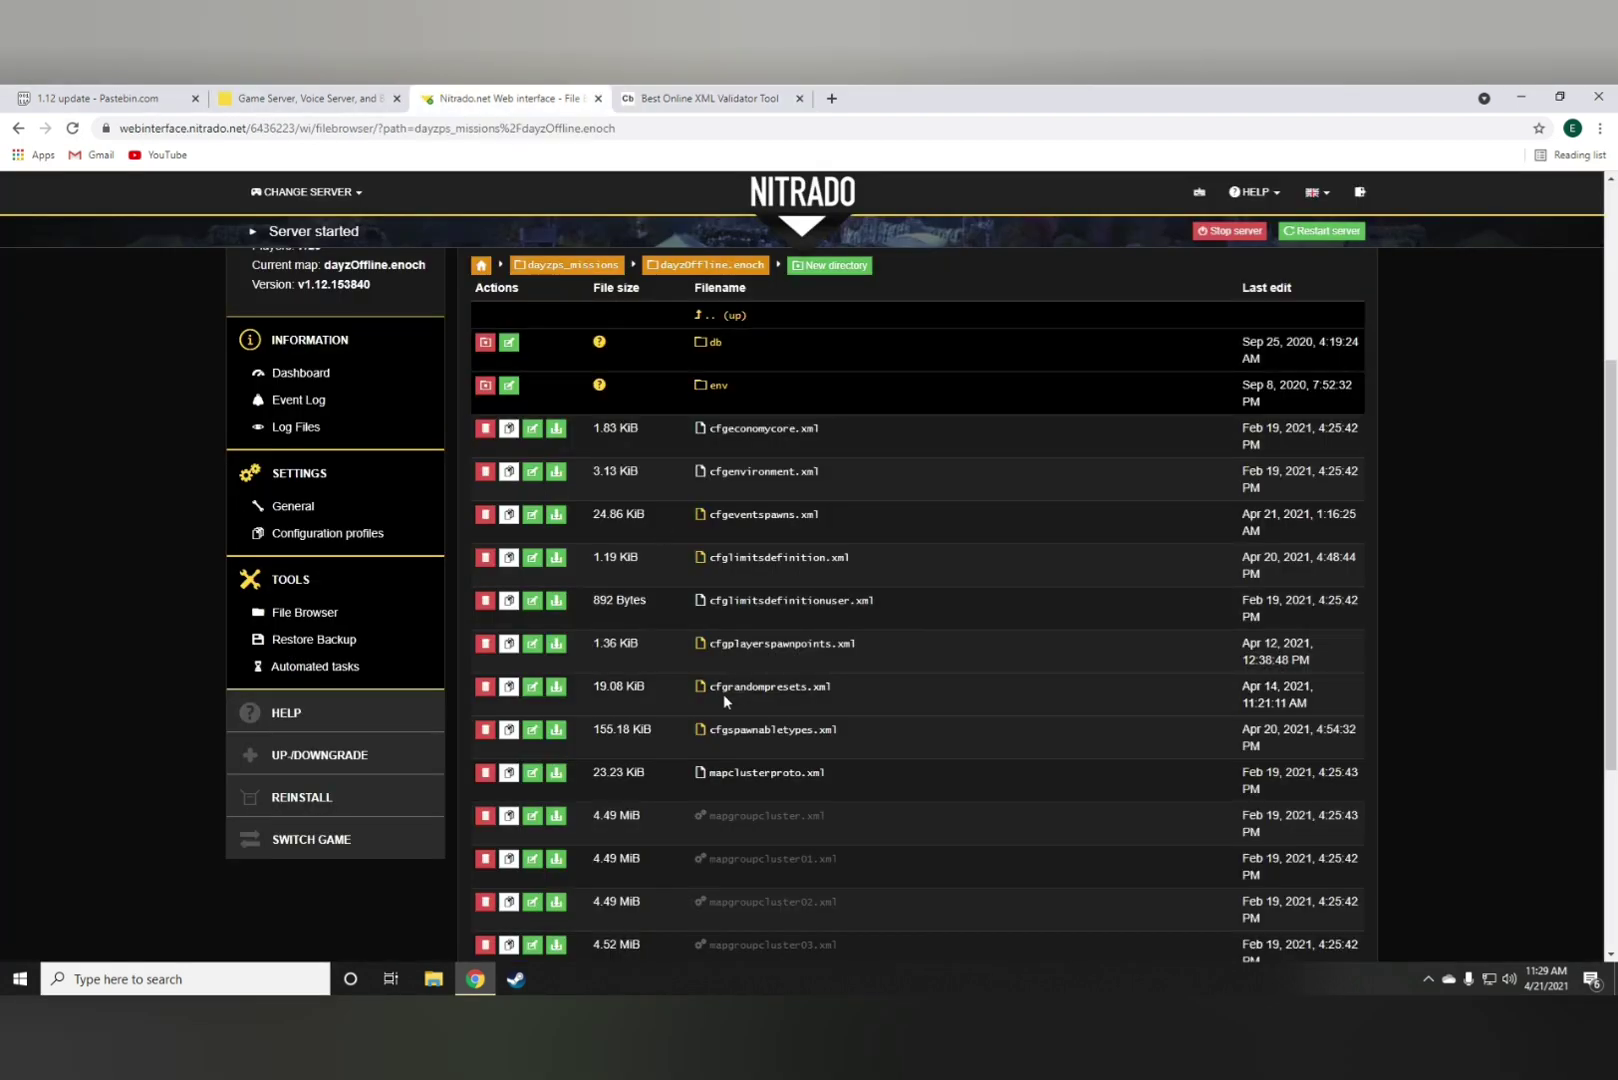
left_click(772, 730)
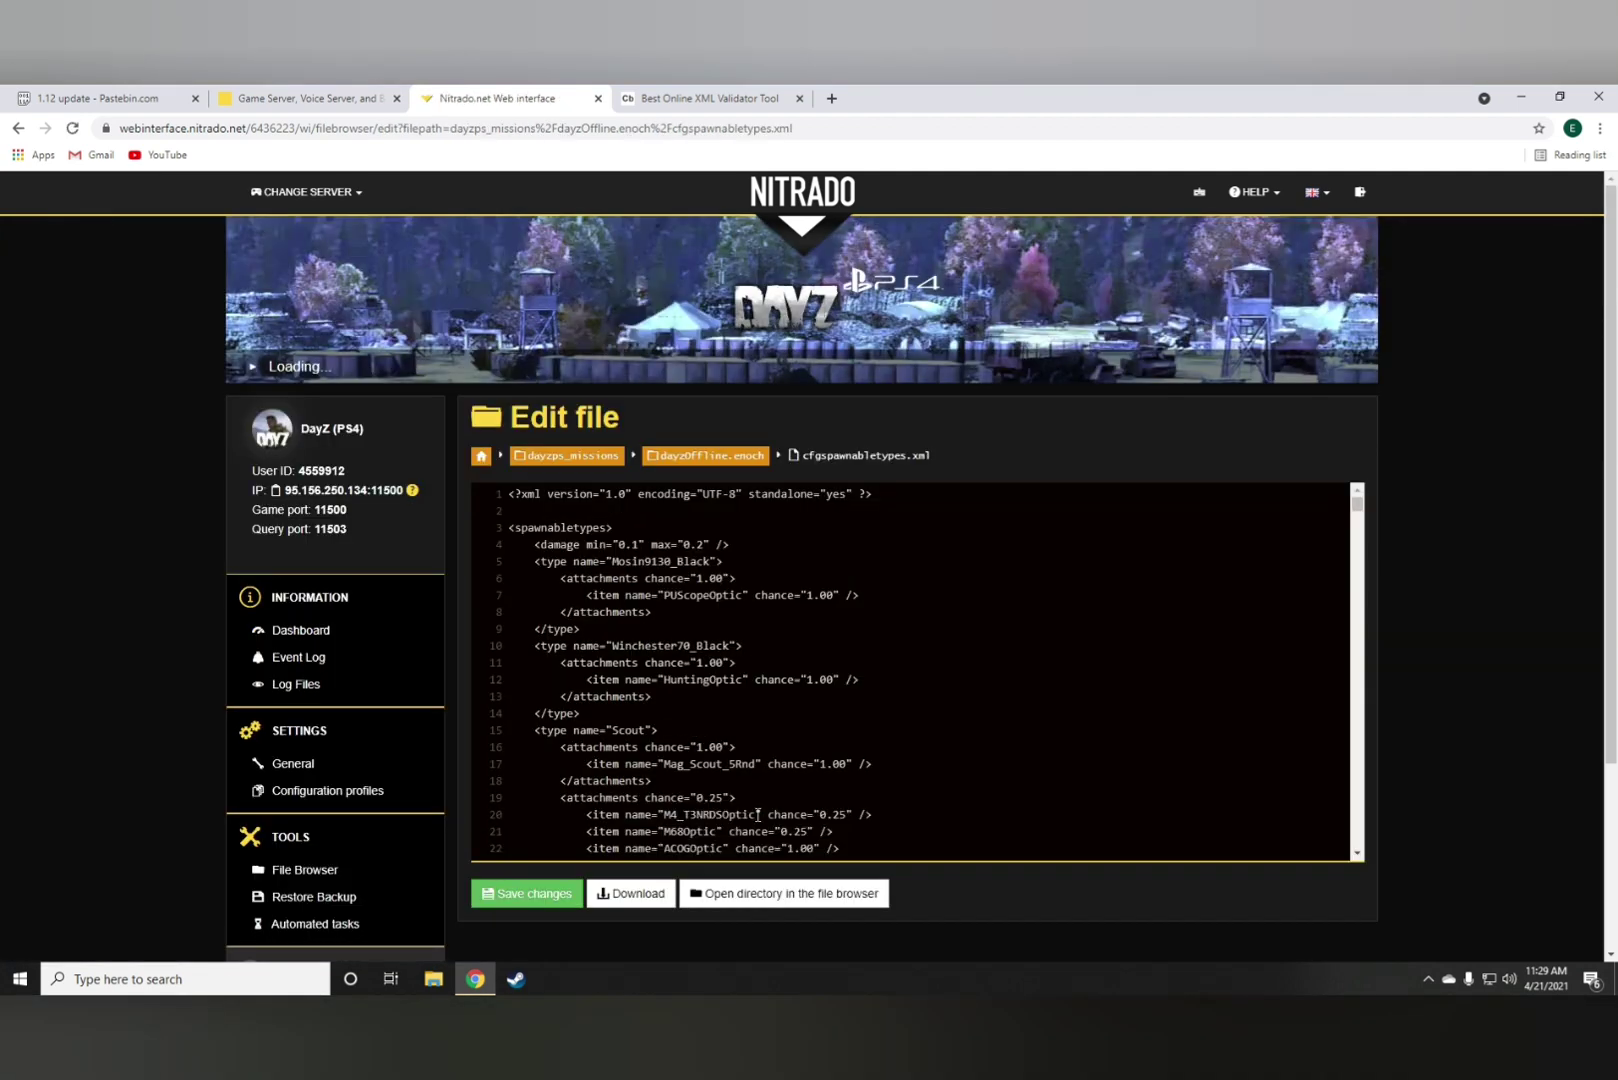
Step: Review the existing Scout entries, including the 1.00 attachment chance on line 16
scroll(715, 717, "down", 2)
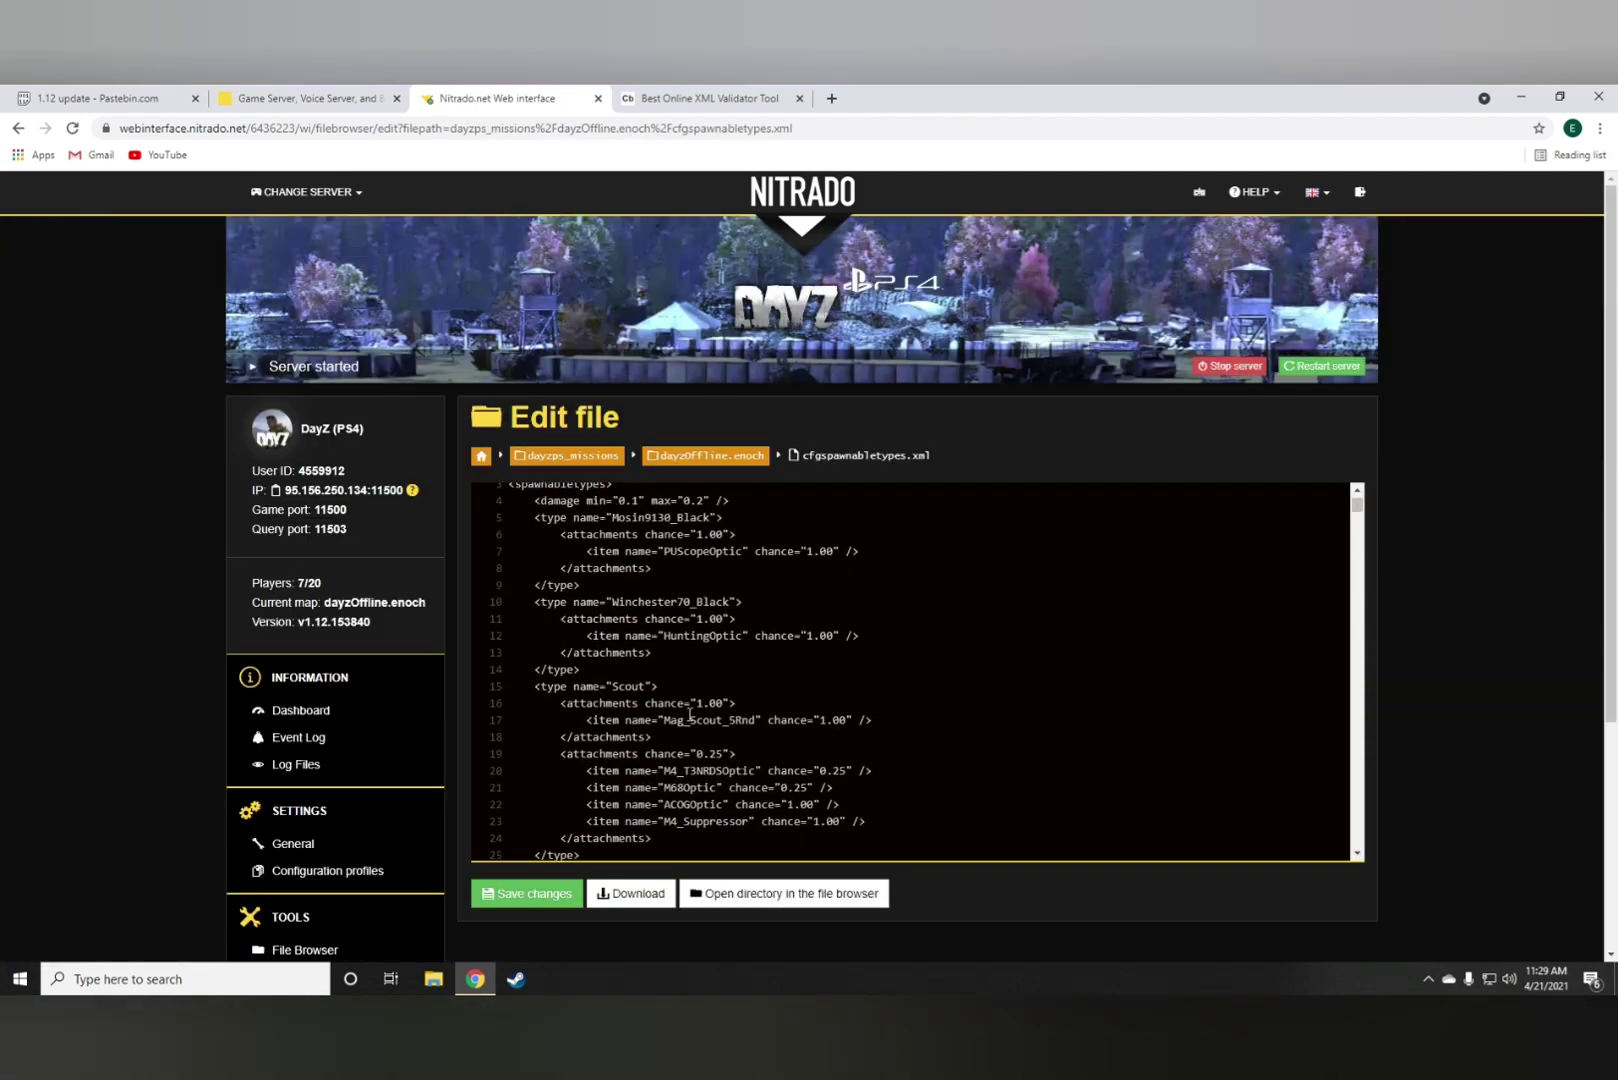
left_click_drag(536, 653, 768, 778)
scroll(768, 775, "up", 4)
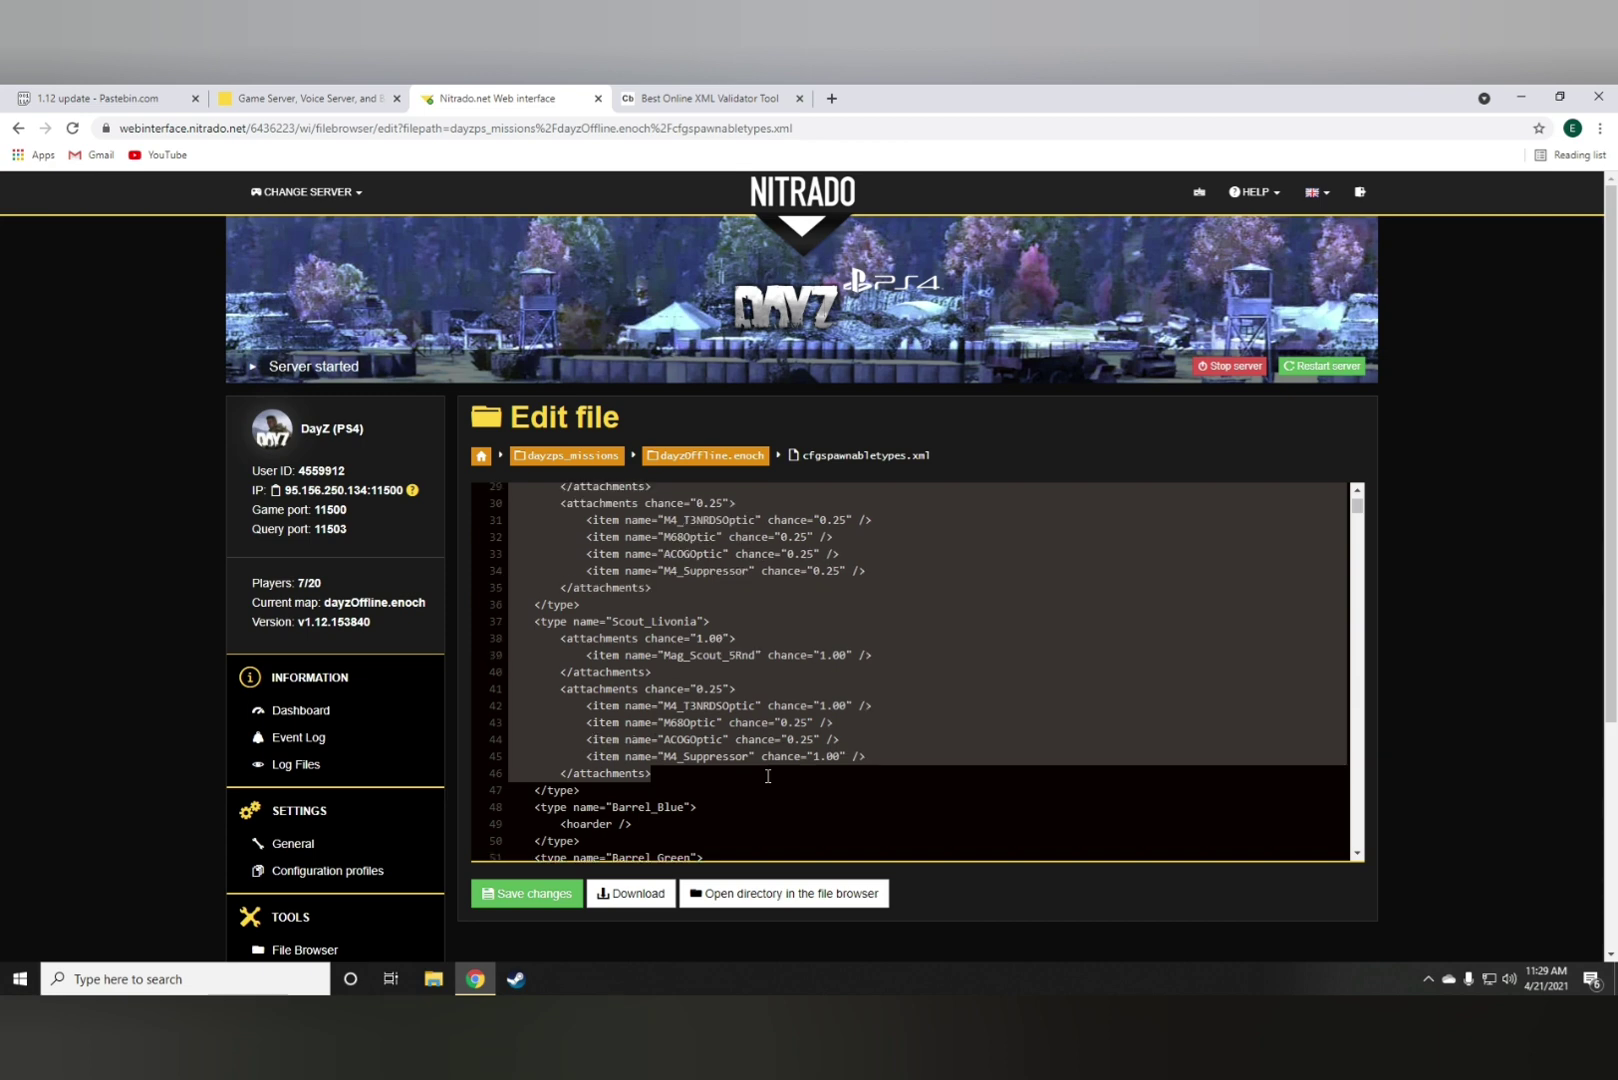
scroll(768, 771, "up", 1)
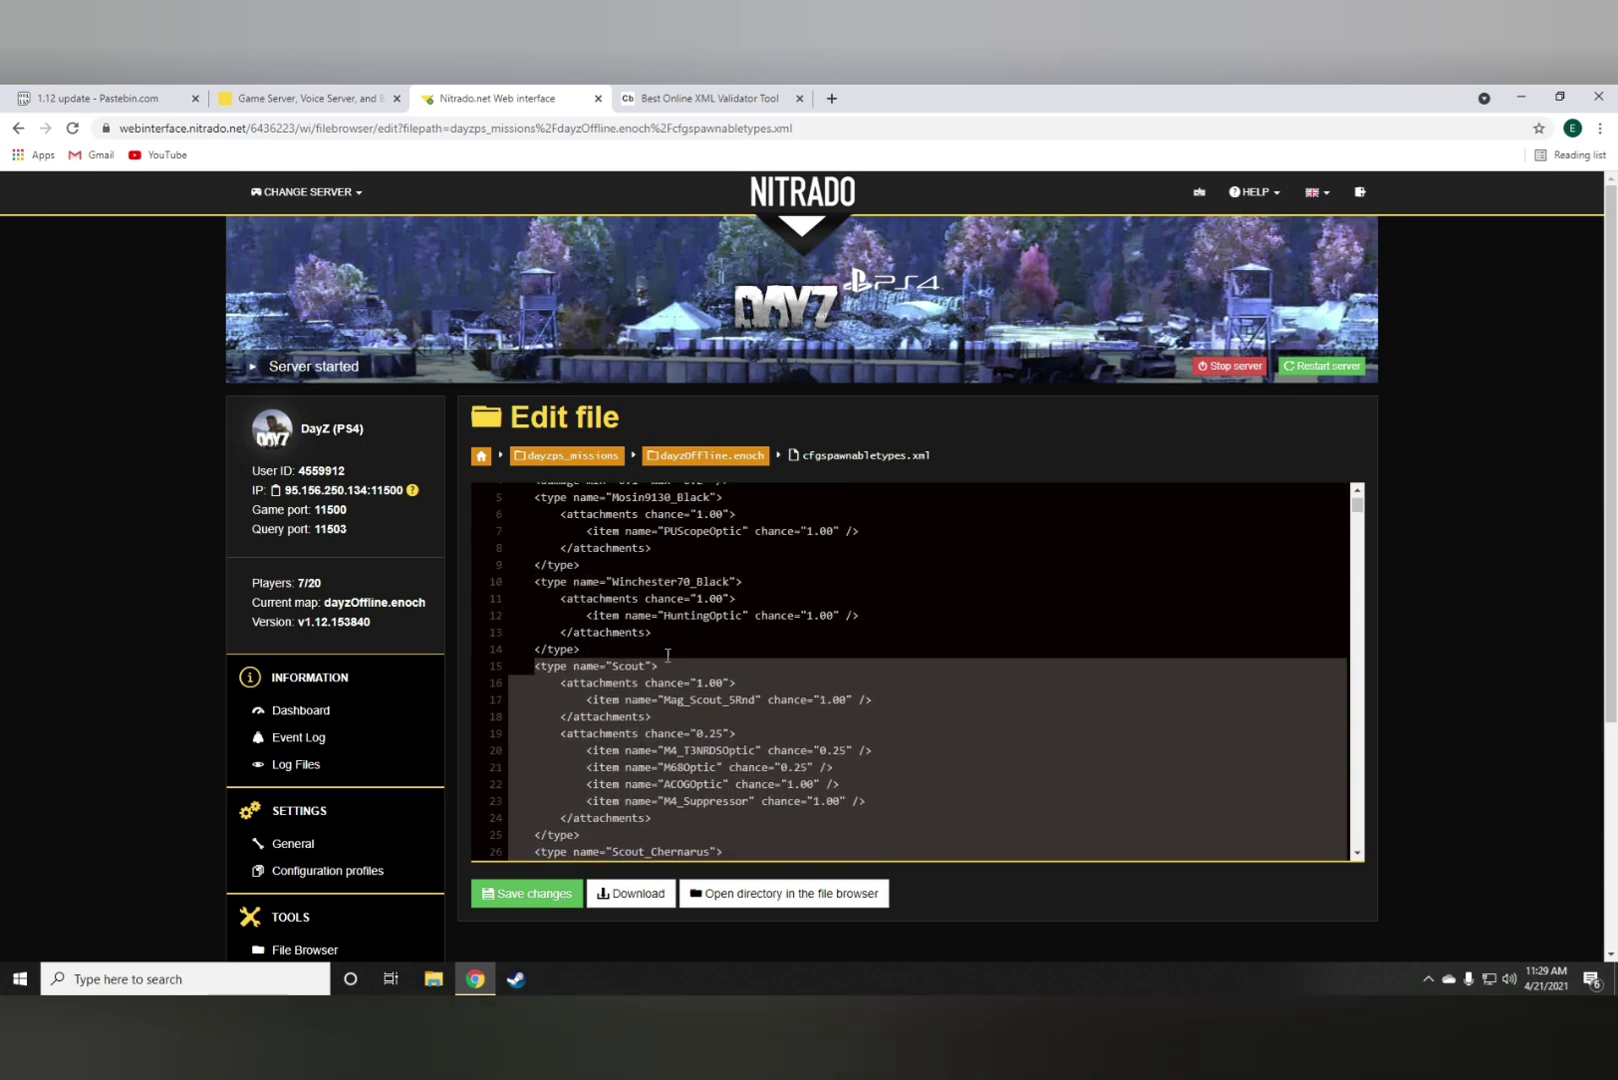
left_click(738, 636)
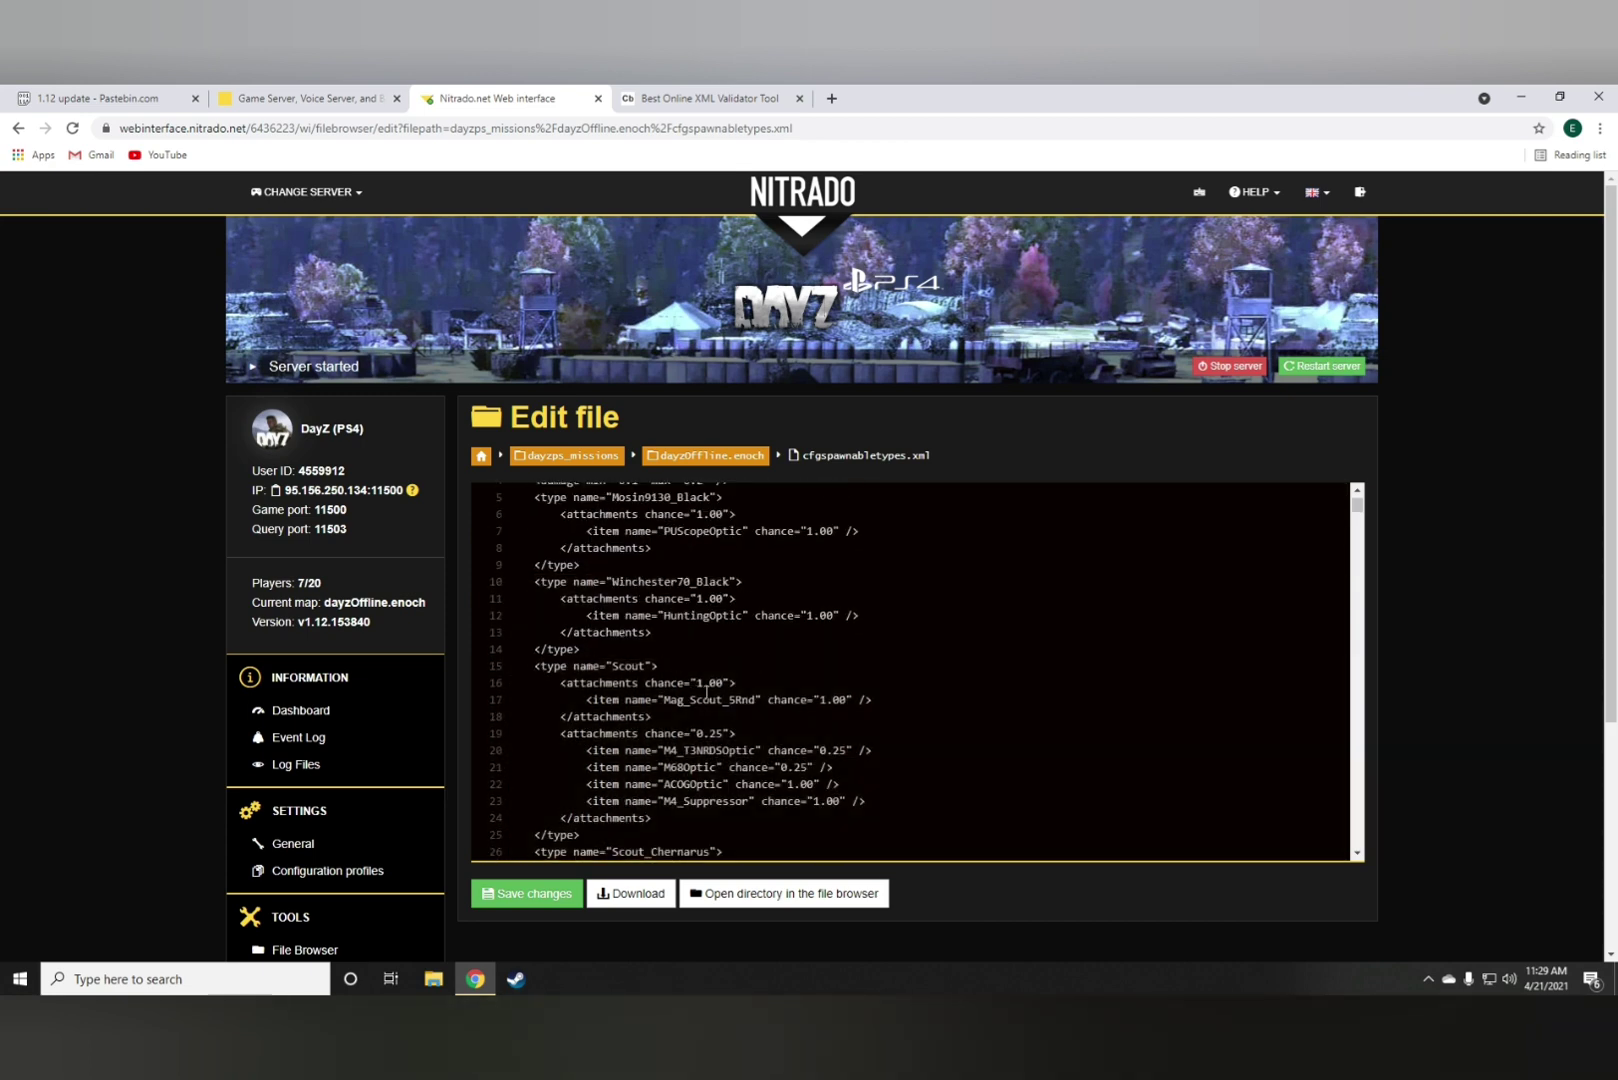
left_click_drag(716, 690, 730, 688)
left_click(827, 648)
Step: Return to the dayzOffline.enoch folder and briefly open cfglimitsdefinitionuser.xml
left_click(660, 462)
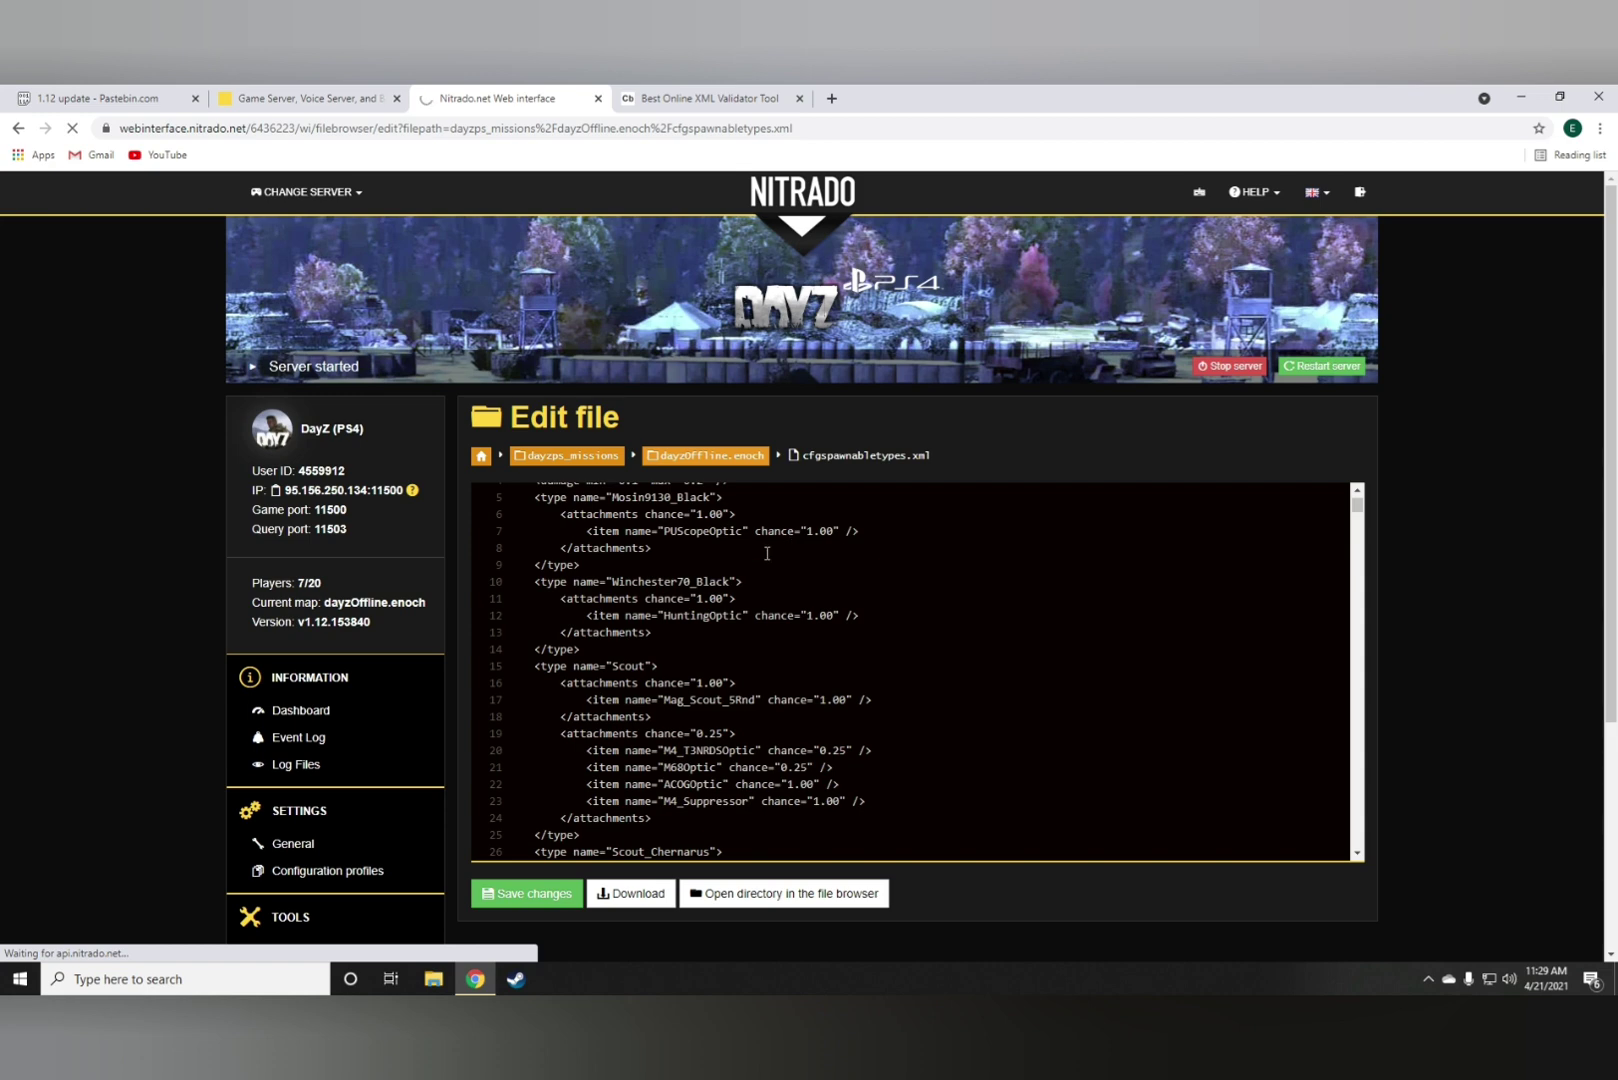
left_click(690, 98)
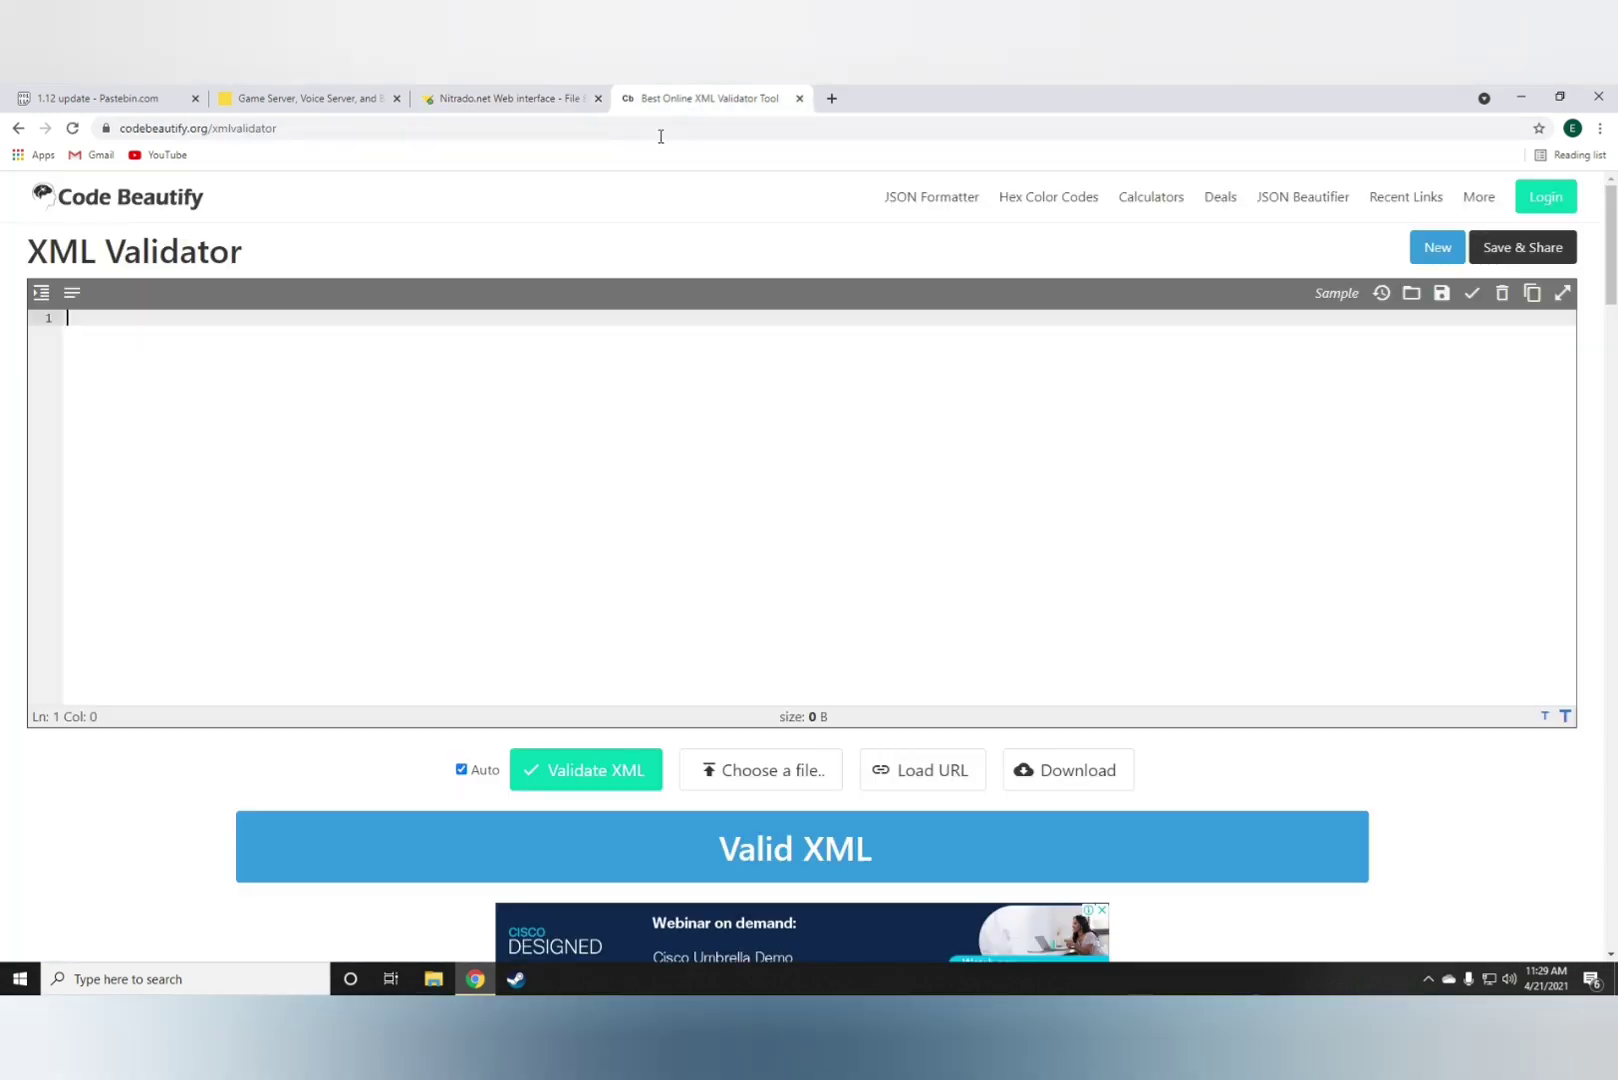
left_click(437, 107)
scroll(722, 557, "down", 7)
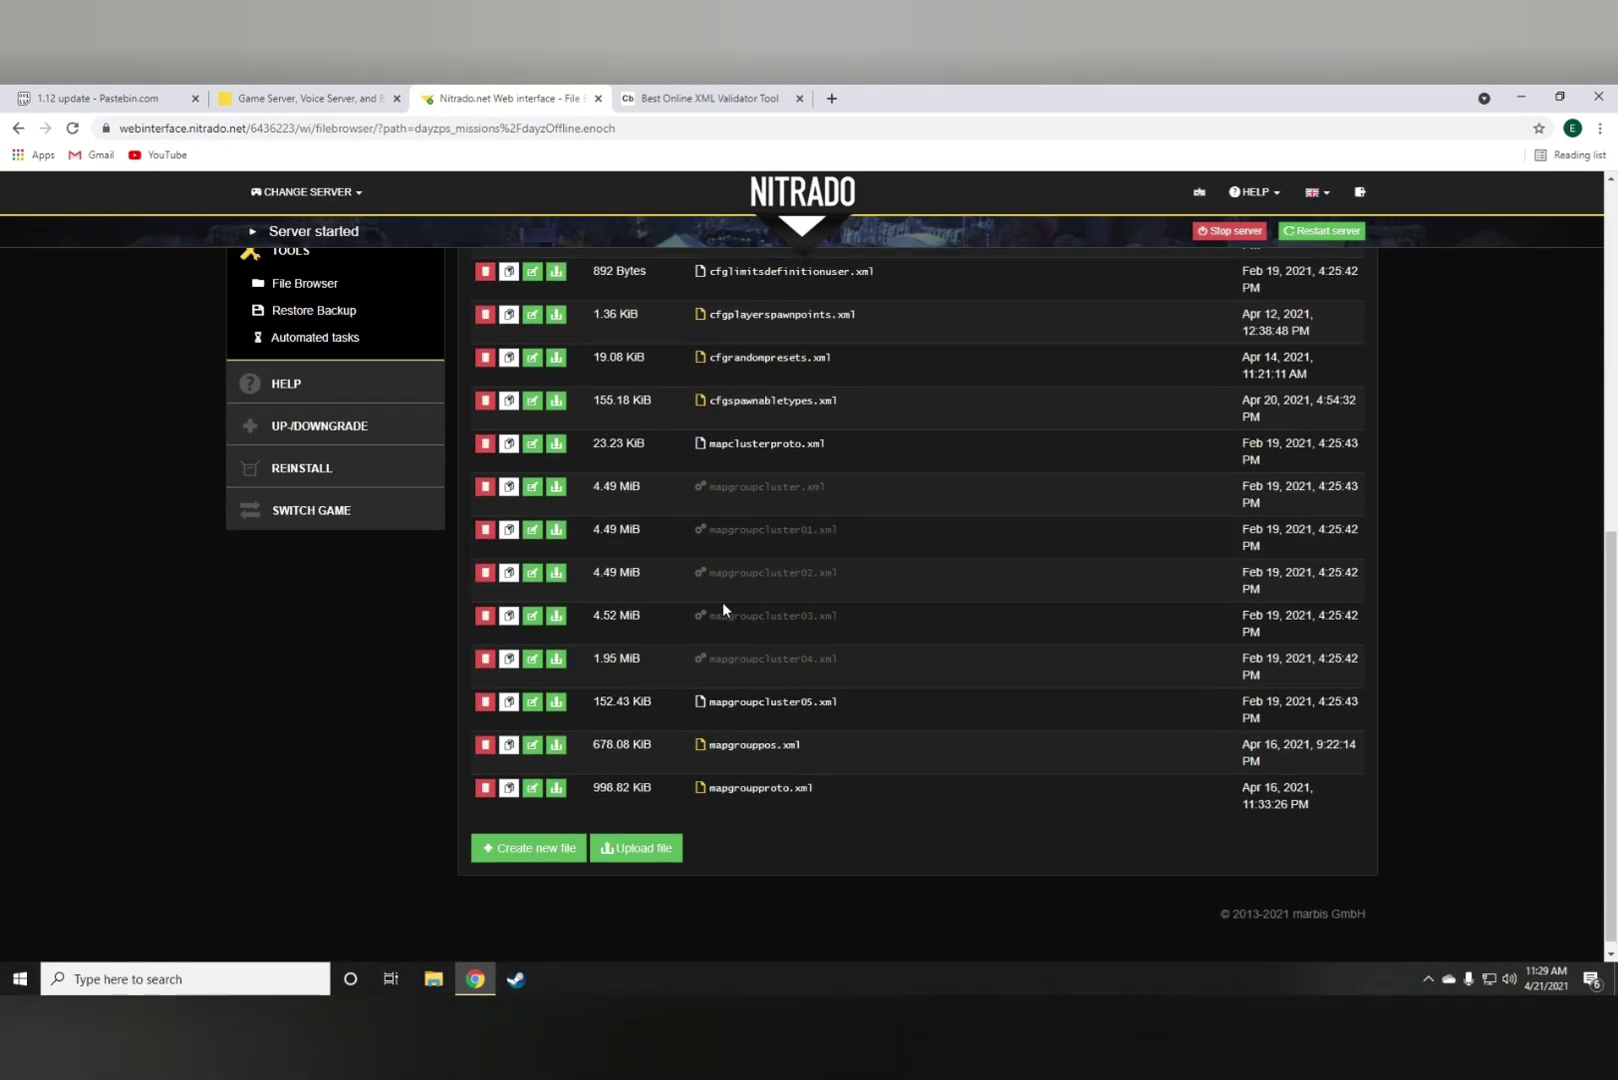
scroll(786, 410, "up", 1)
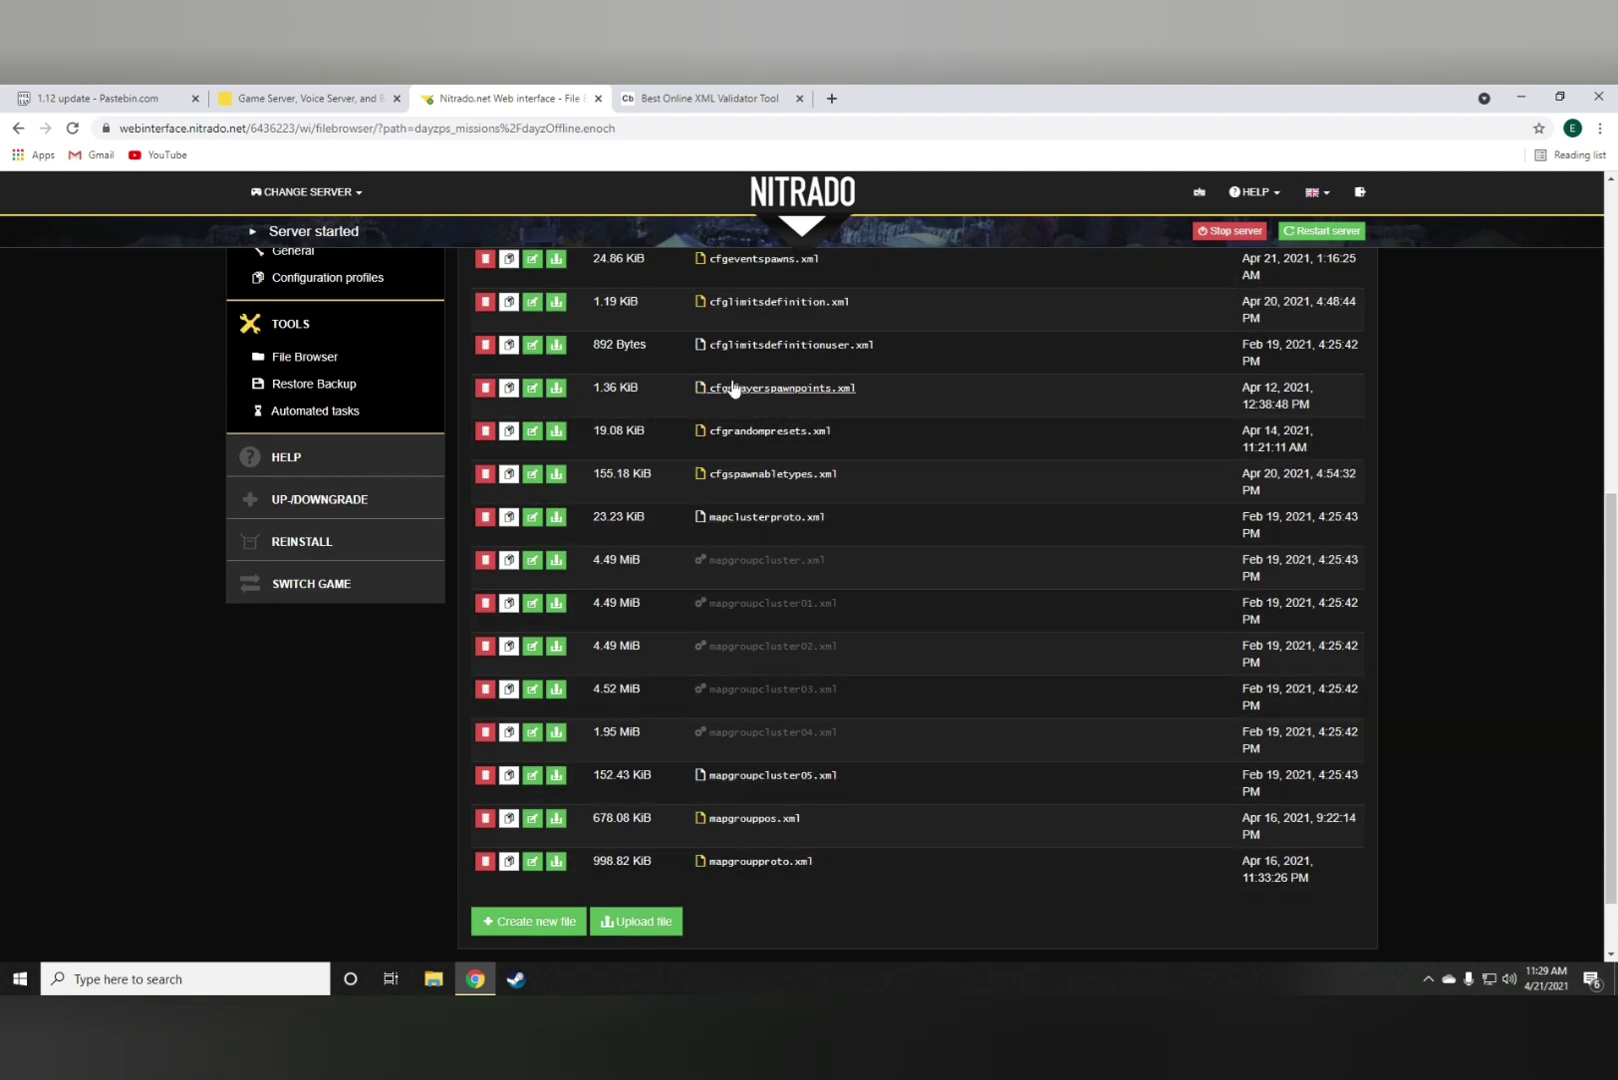
left_click(768, 348)
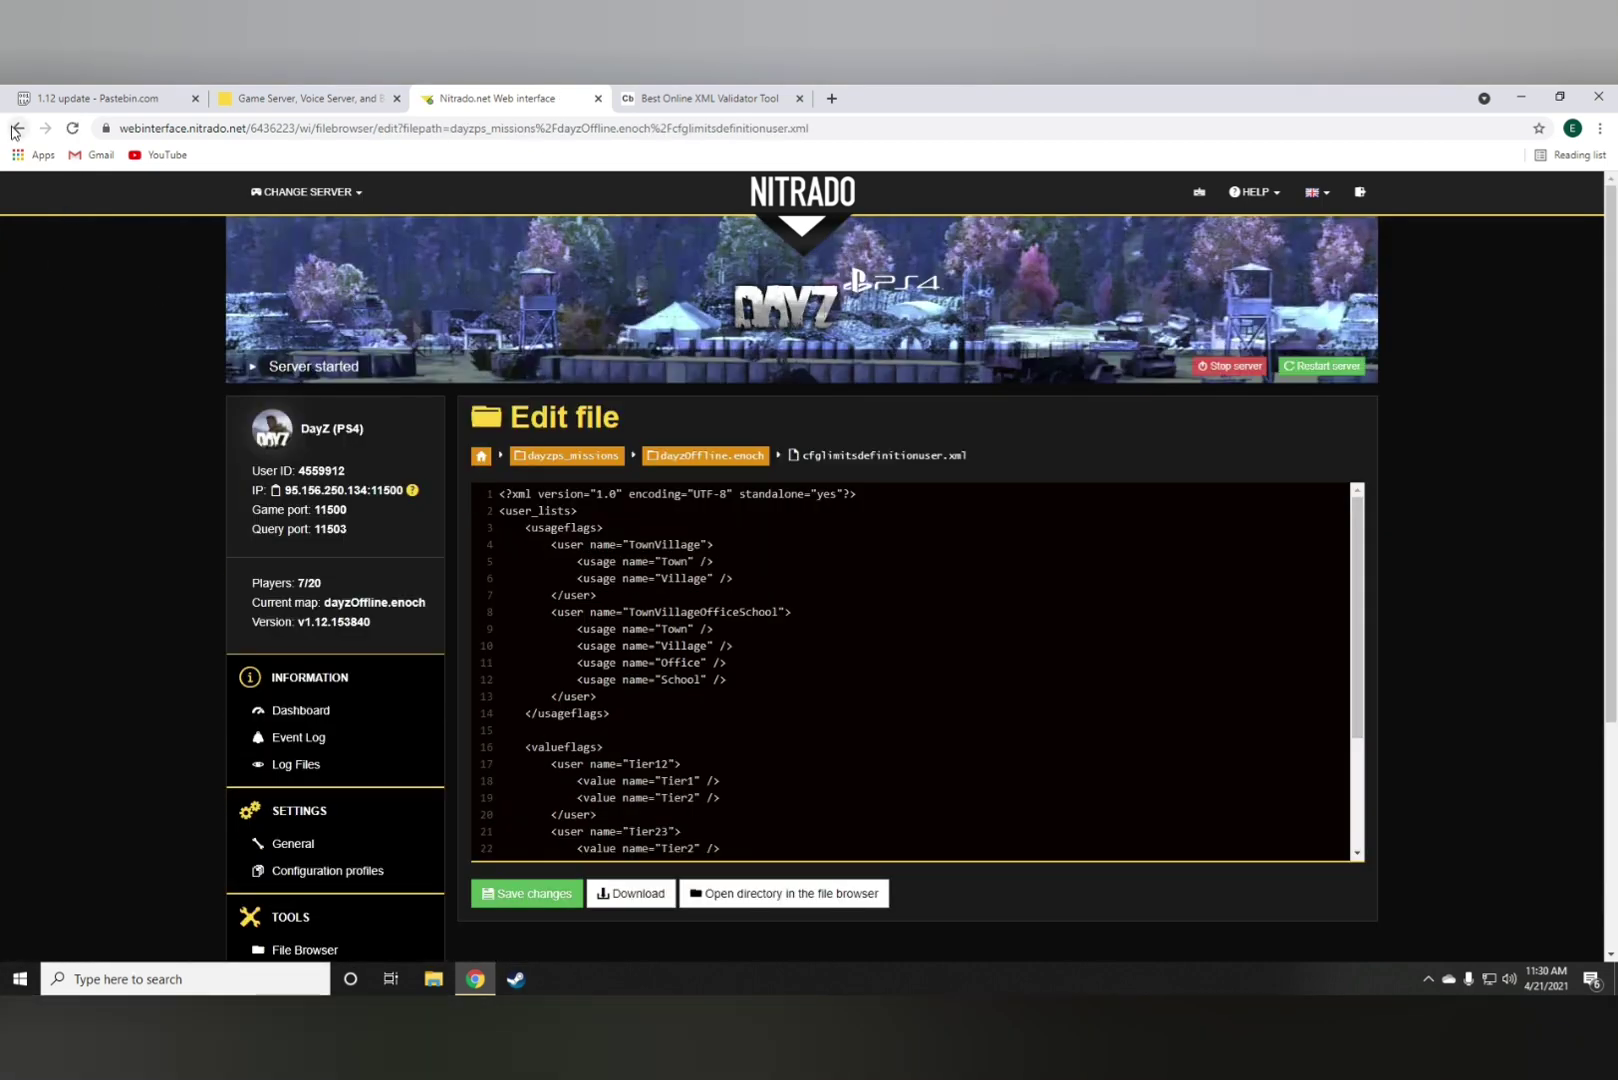
left_click(16, 129)
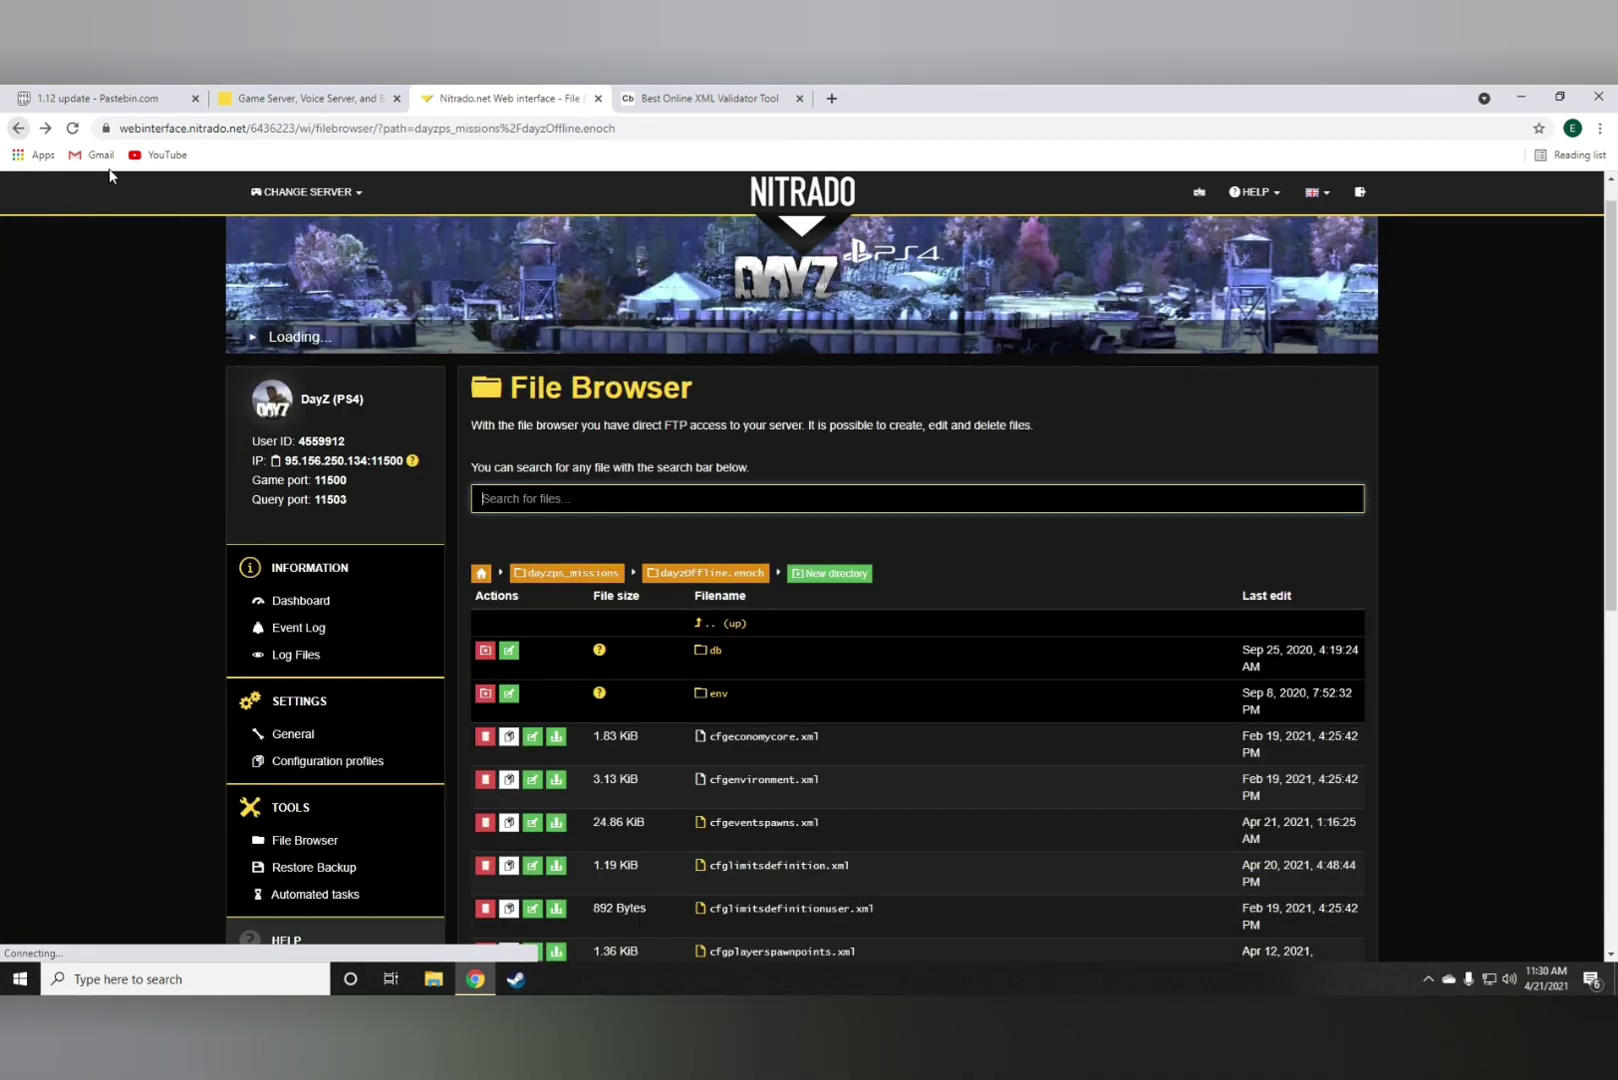
Step: Open cfglimitsdefinition.xml and find the Lunapark and SeasonalEvent lines at 33–34
scroll(765, 715, "down", 3)
scroll(745, 765, "down", 3)
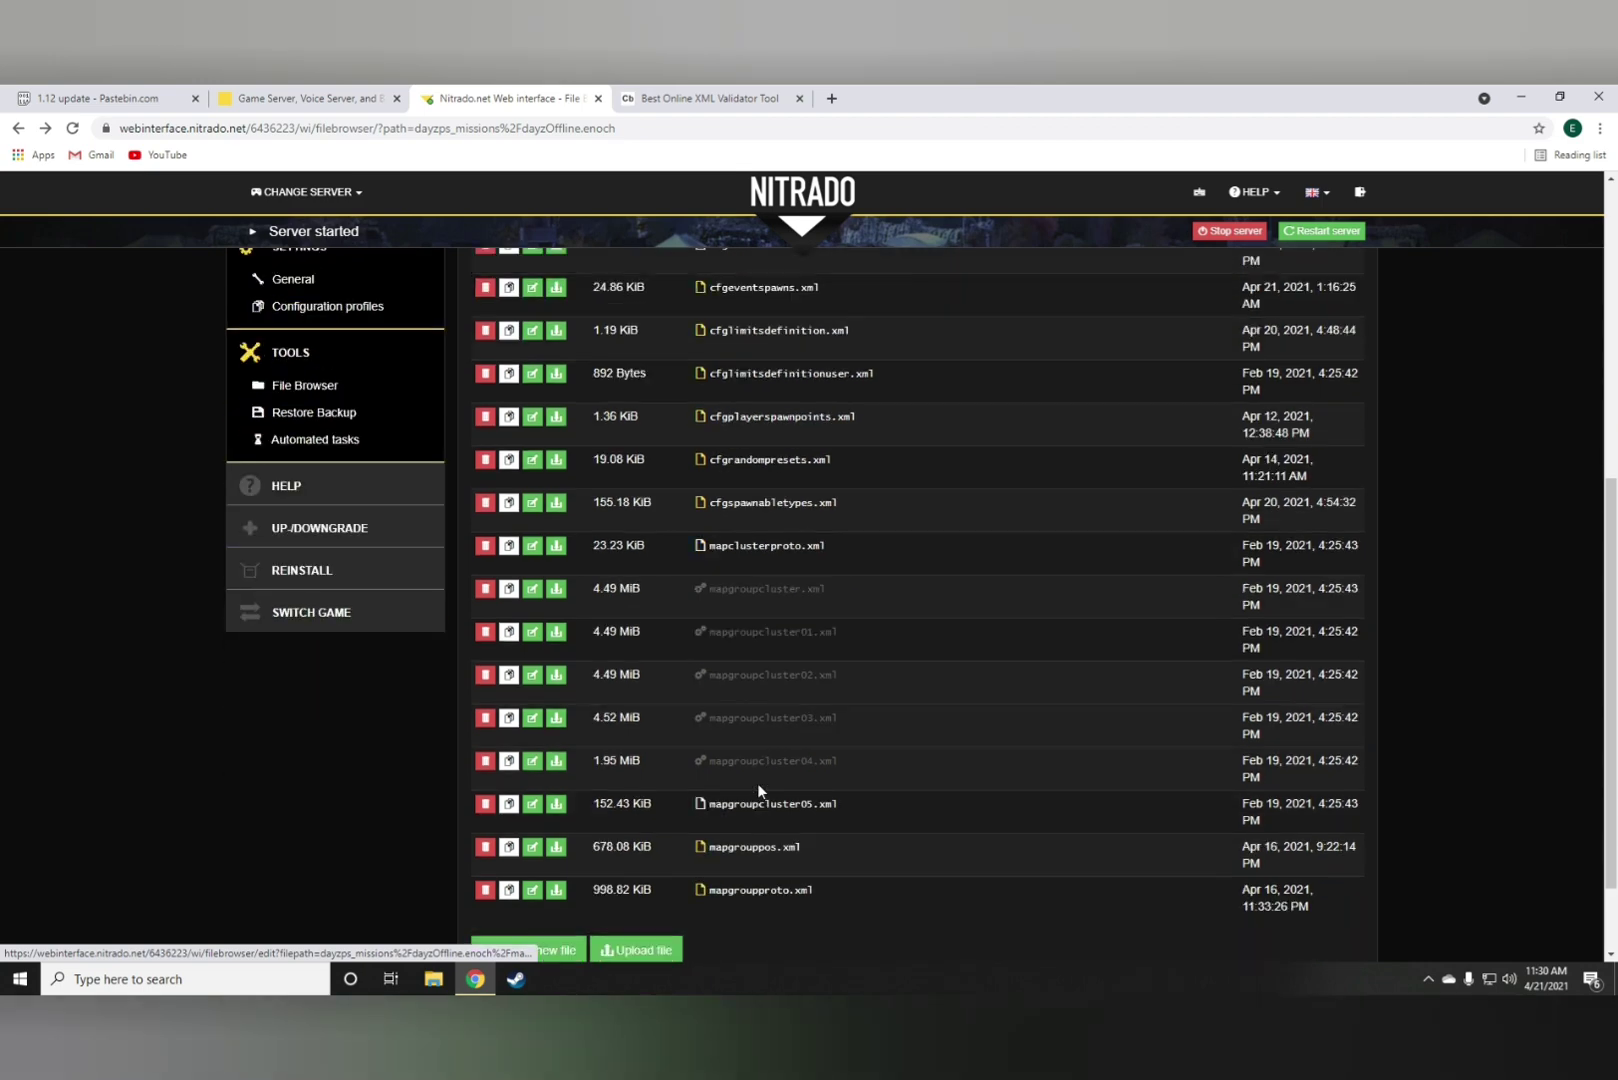
scroll(734, 683, "up", 3)
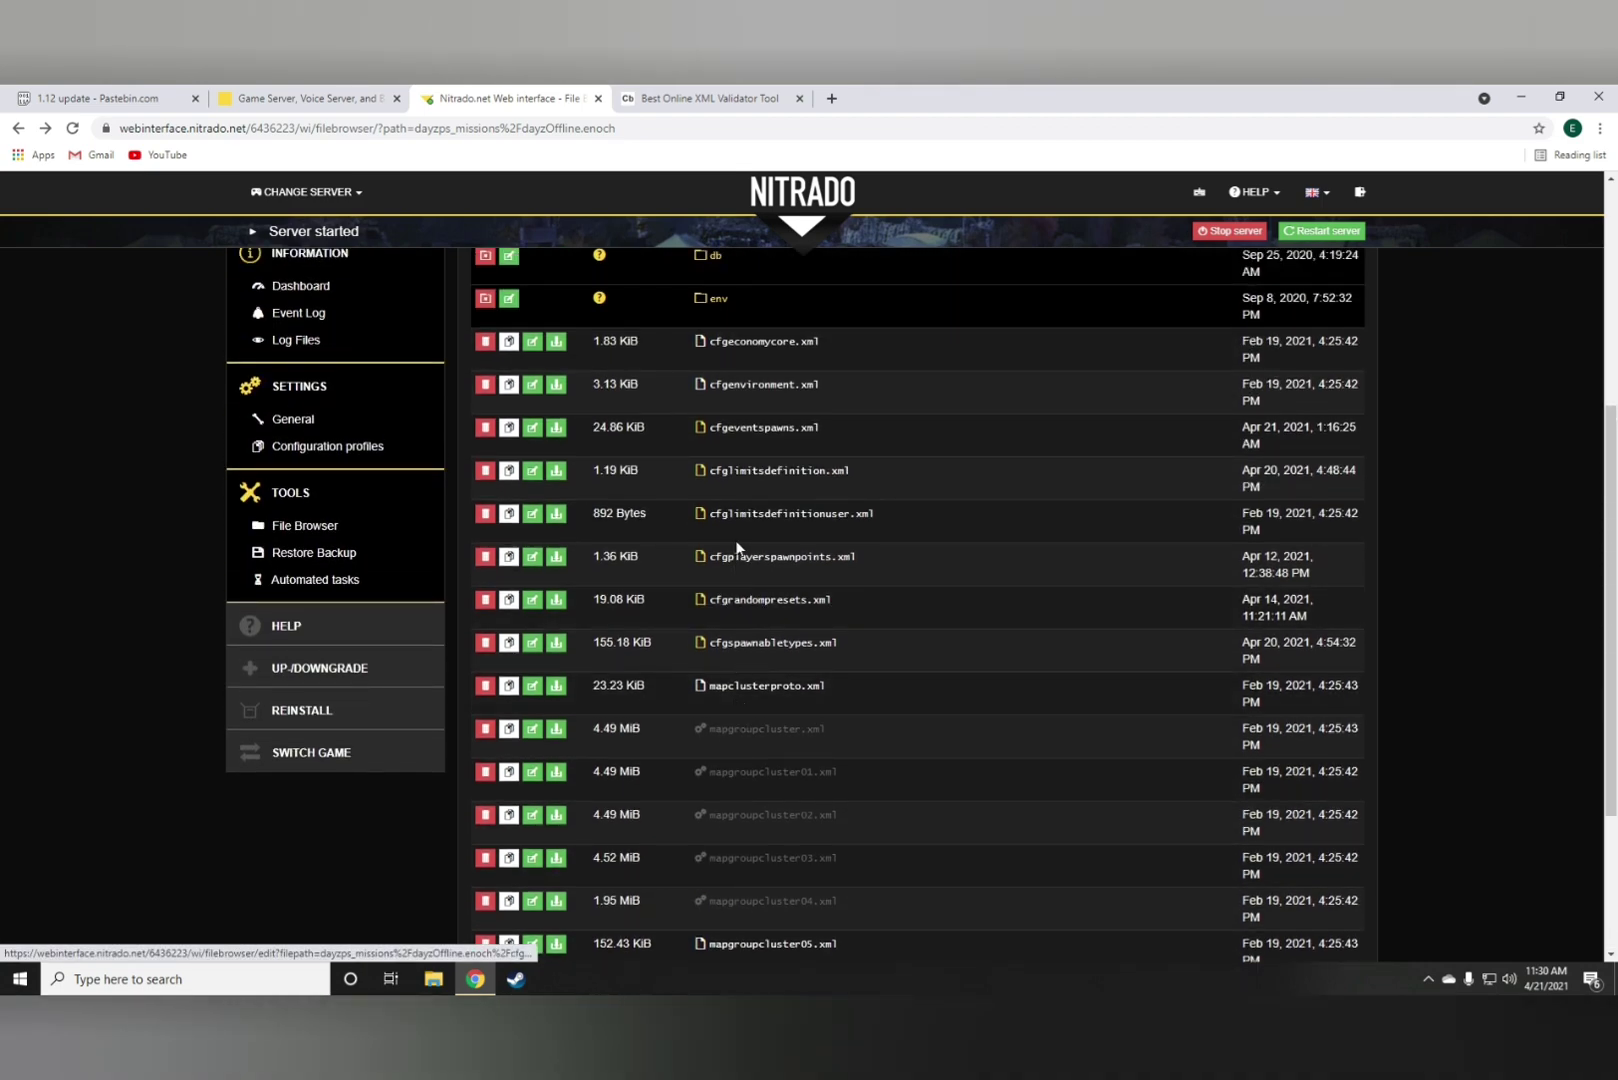
left_click(762, 471)
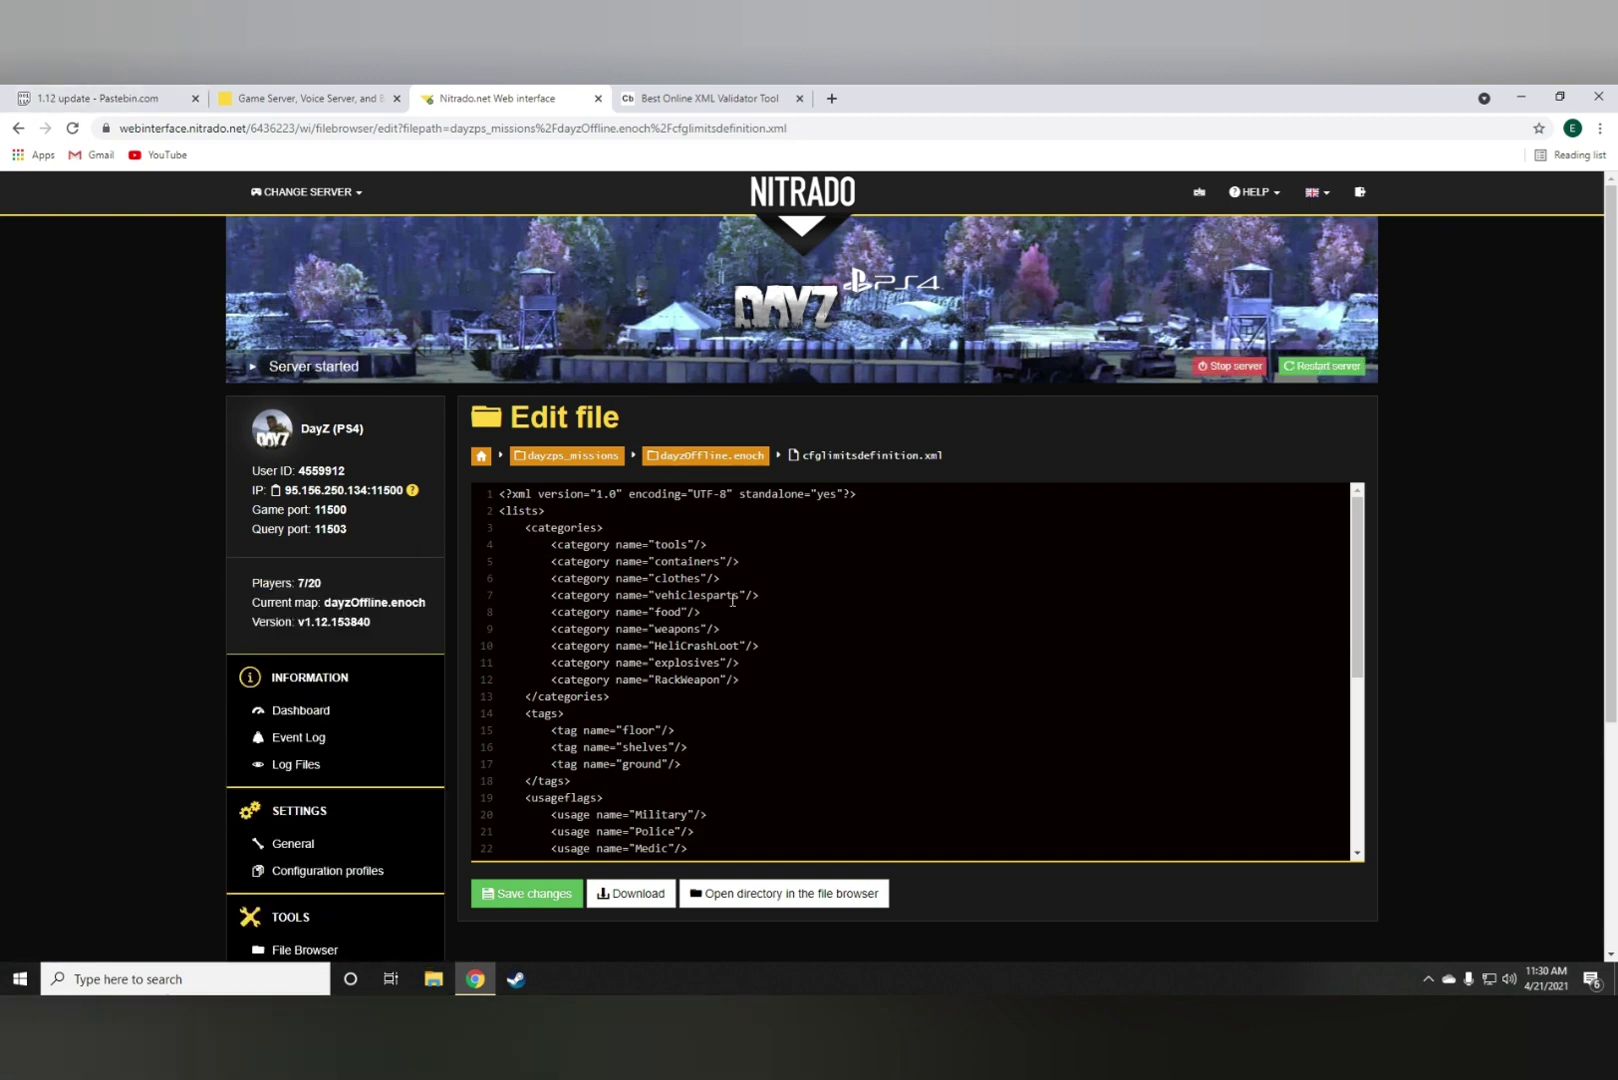
scroll(736, 630, "down", 3)
scroll(740, 641, "down", 3)
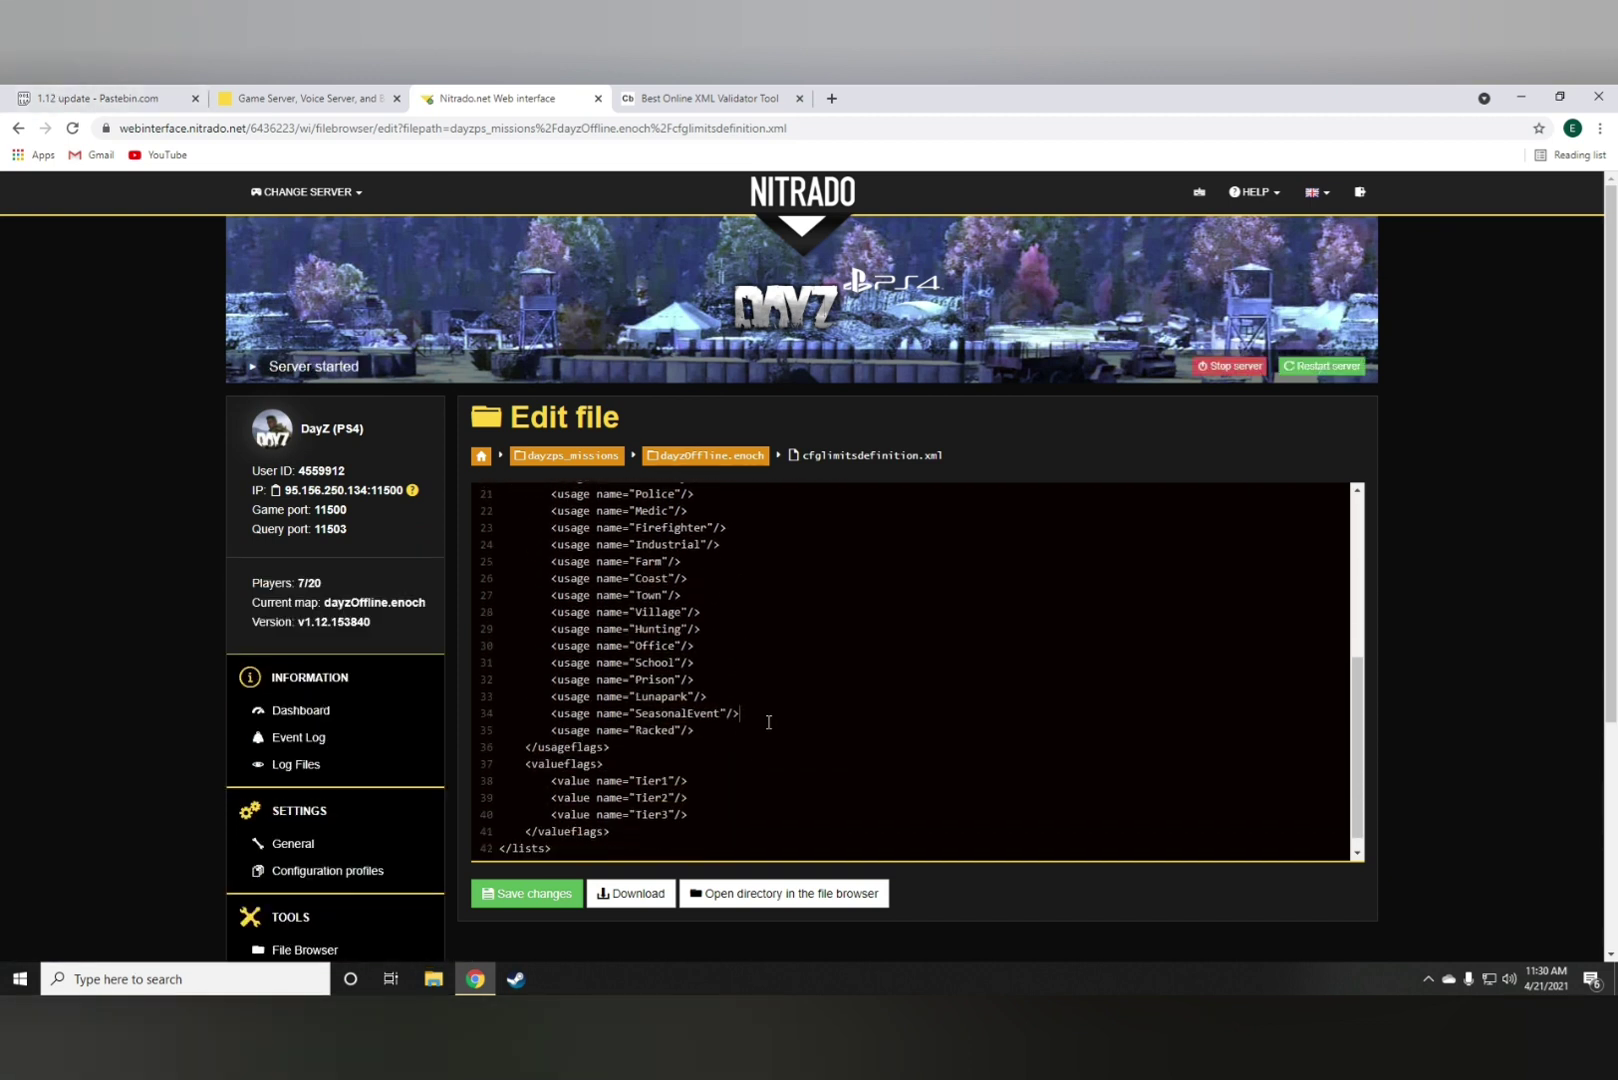
left_click_drag(769, 722, 488, 703)
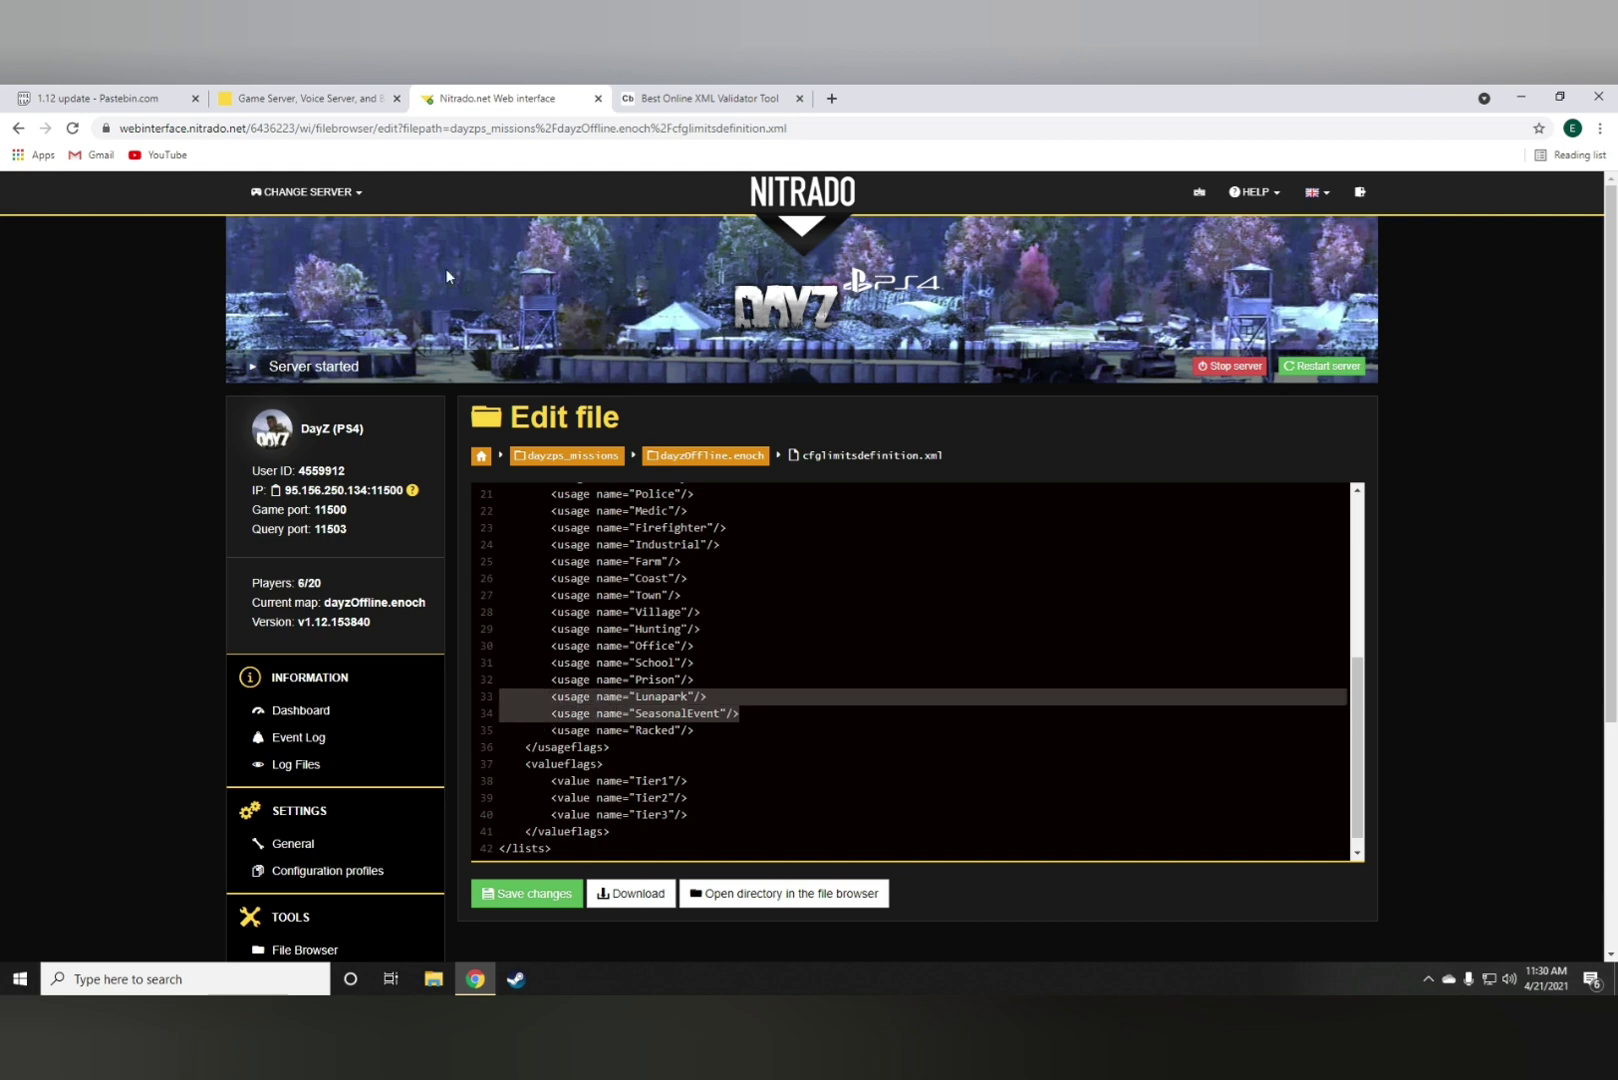
Step: Copy the Lunapark and SeasonalEvent usage lines from the Pastebin notes
left_click(100, 98)
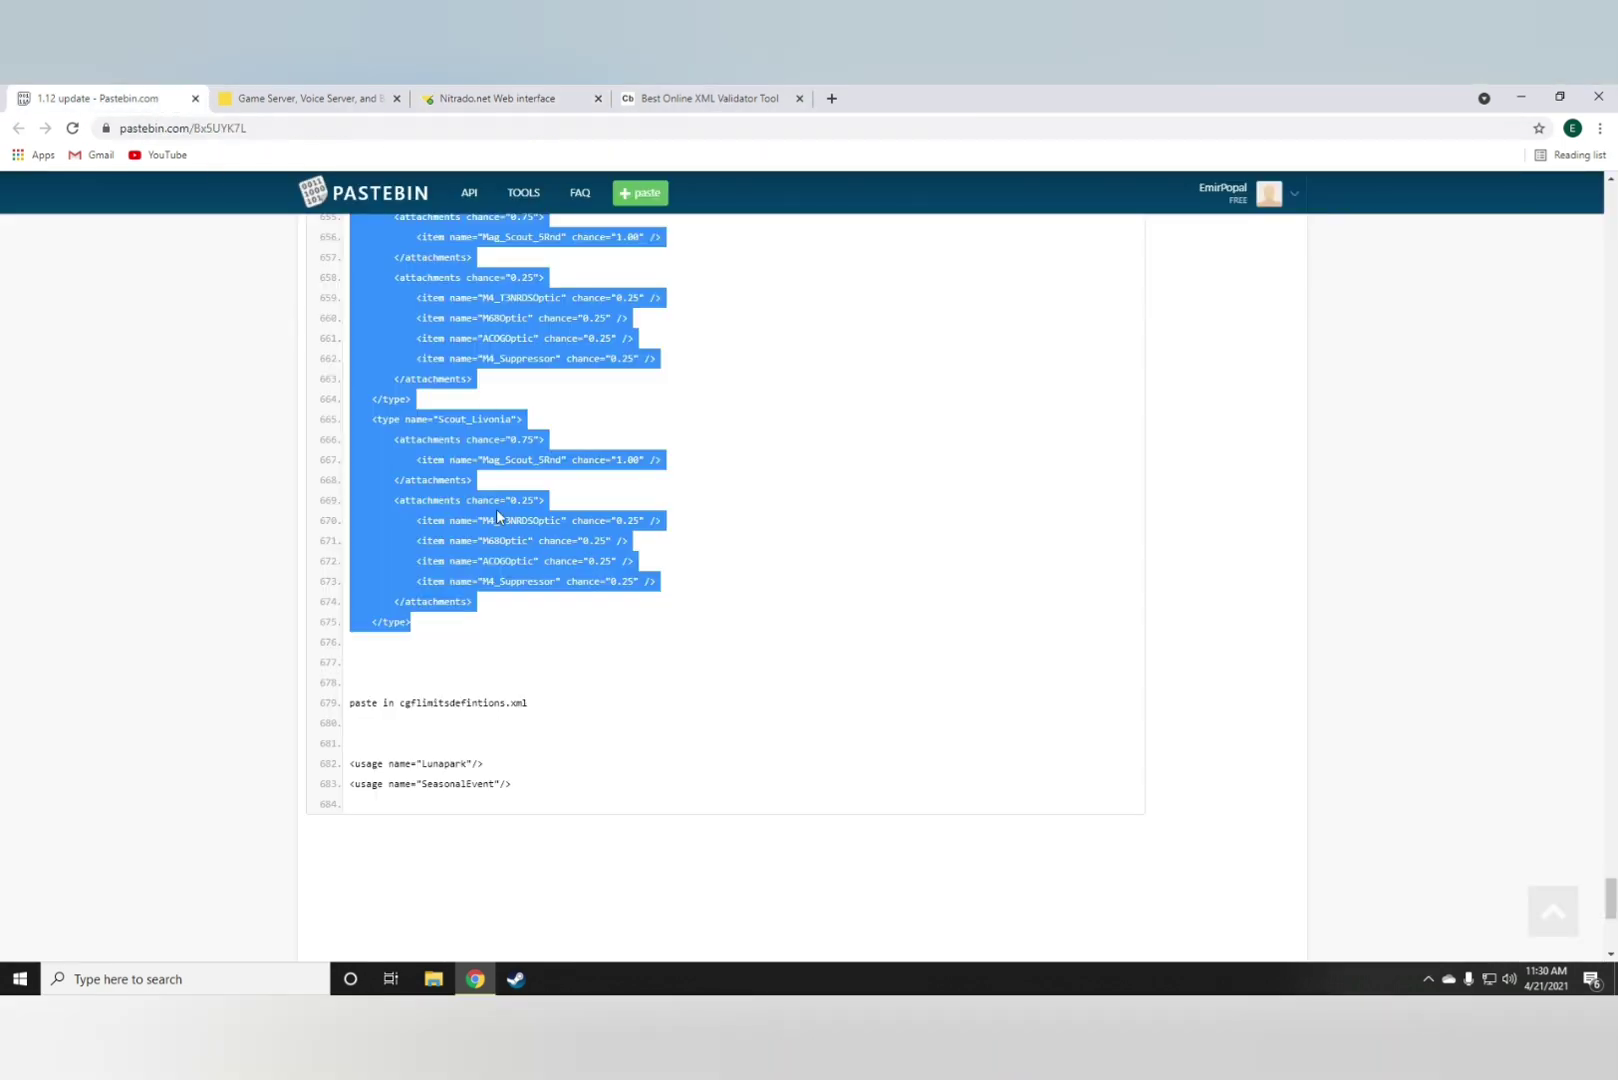
scroll(502, 517, "down", 2)
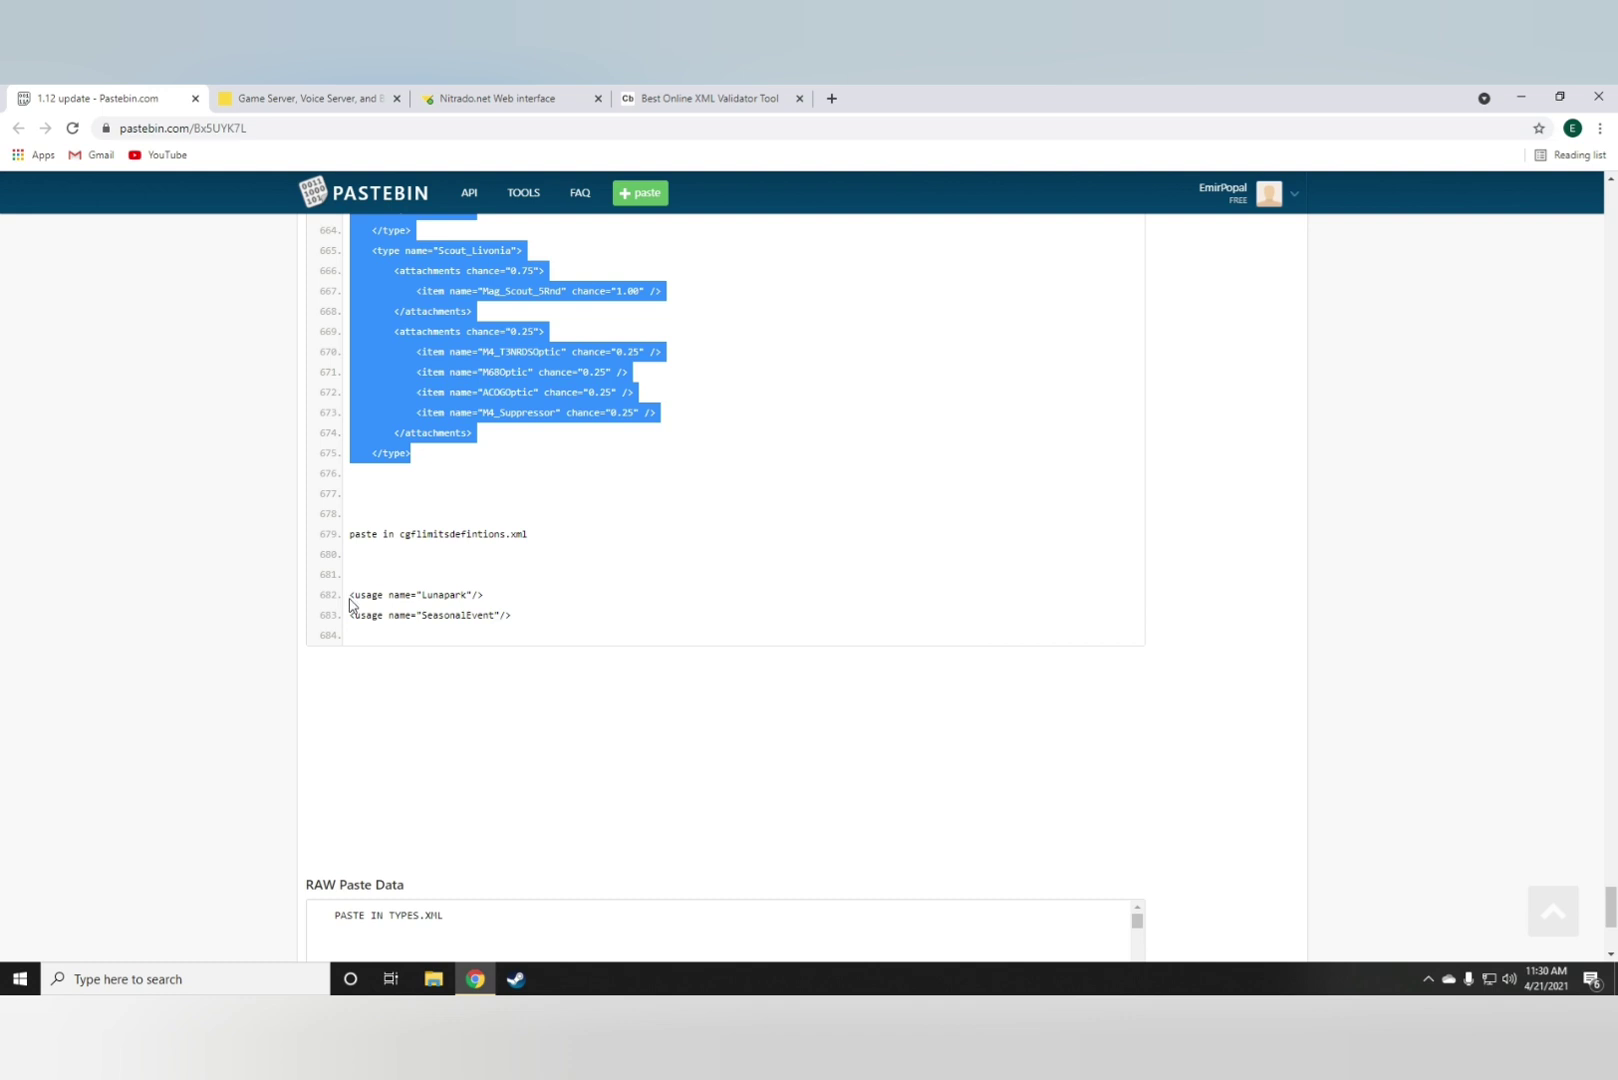
left_click_drag(351, 599, 487, 635)
right_click(424, 617)
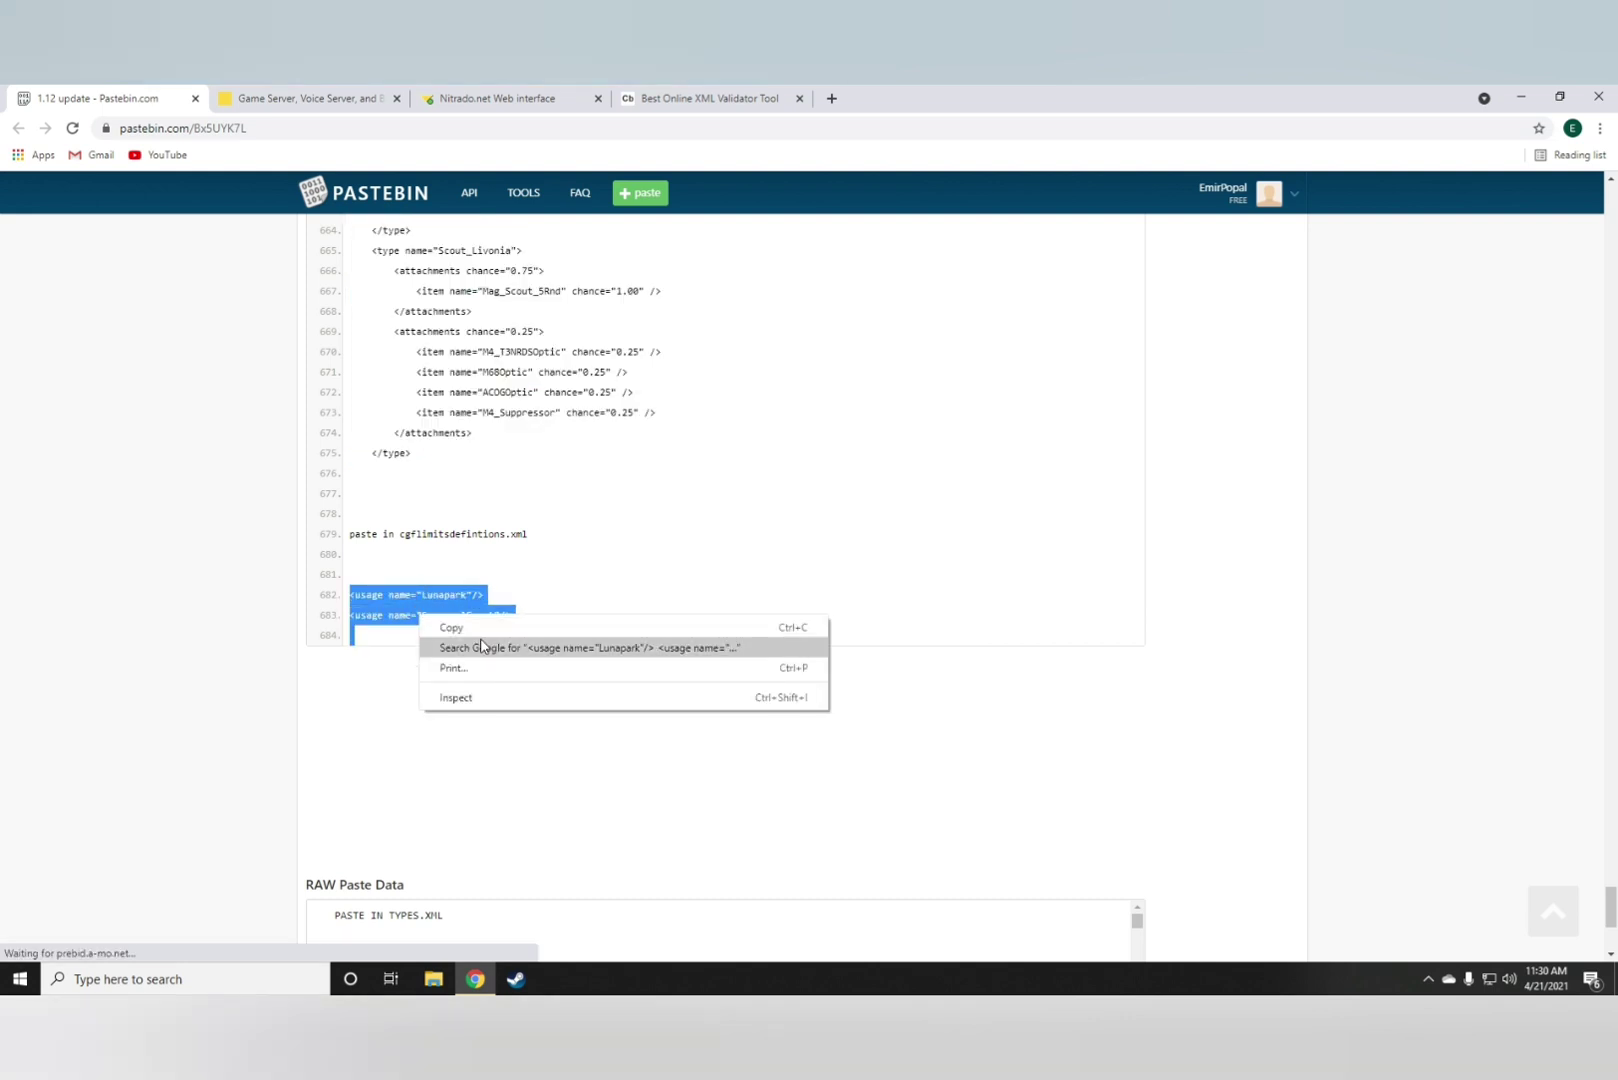
left_click(452, 630)
Step: Paste the Lunapark and SeasonalEvent usage lines at line 33 and align their indentation
left_click(552, 100)
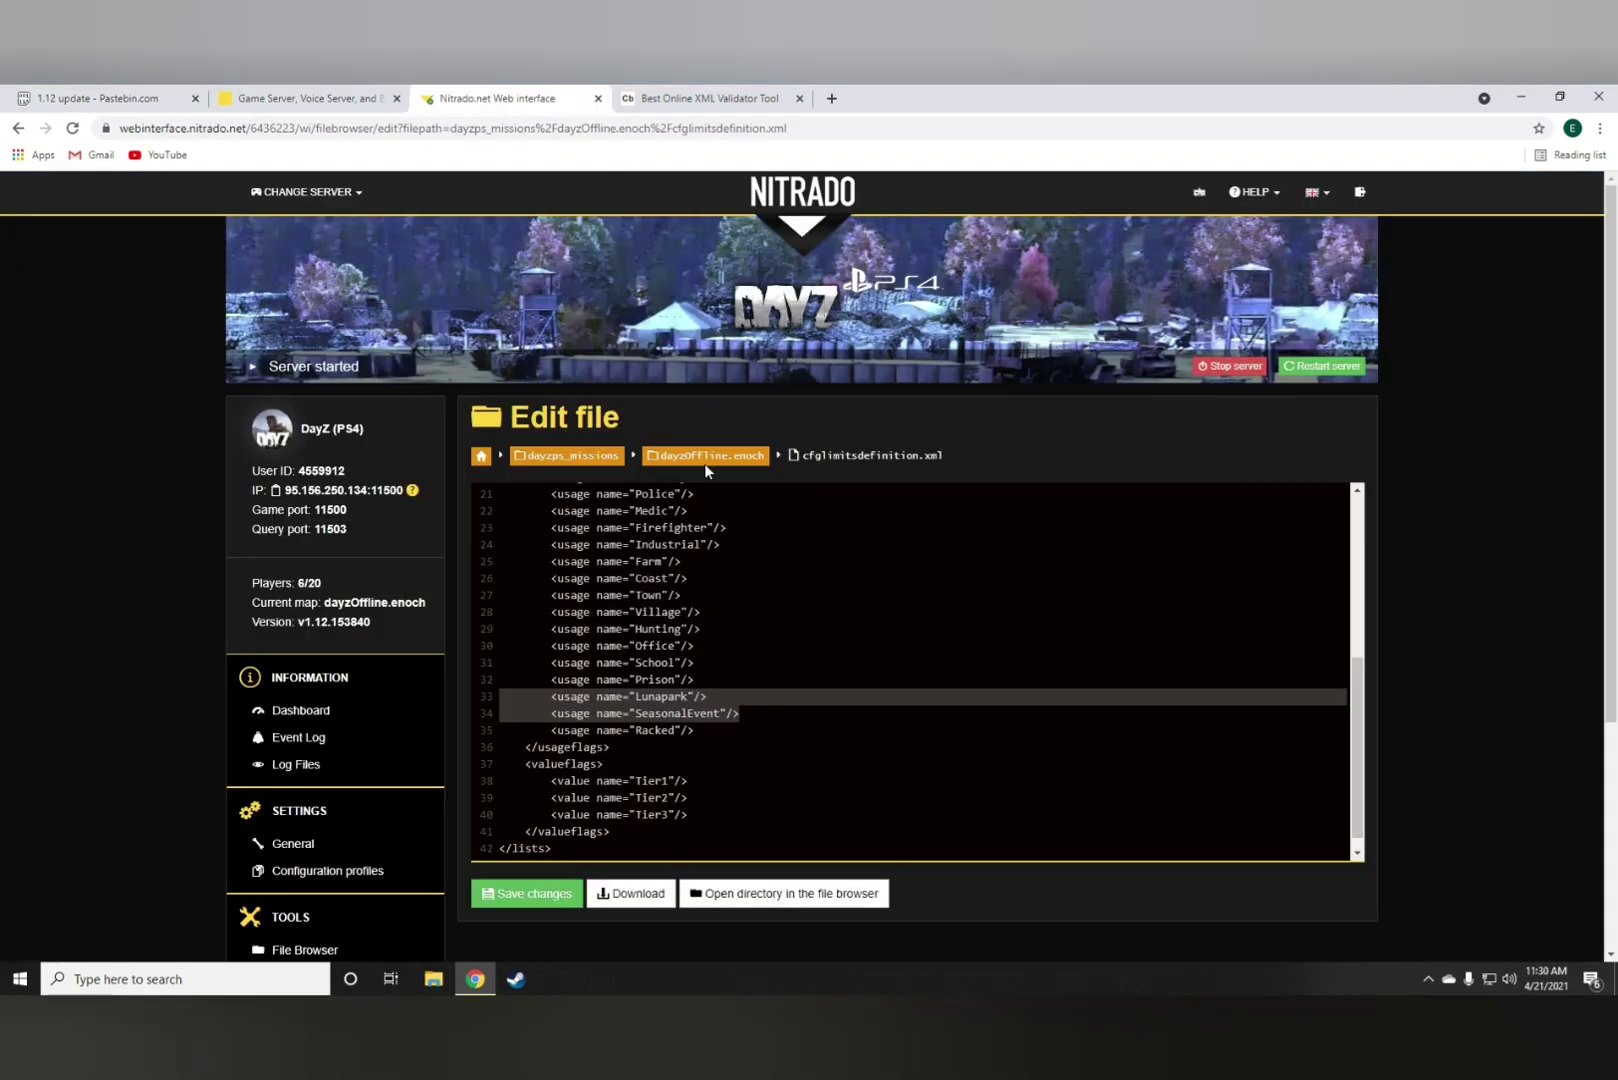
left_click(704, 684)
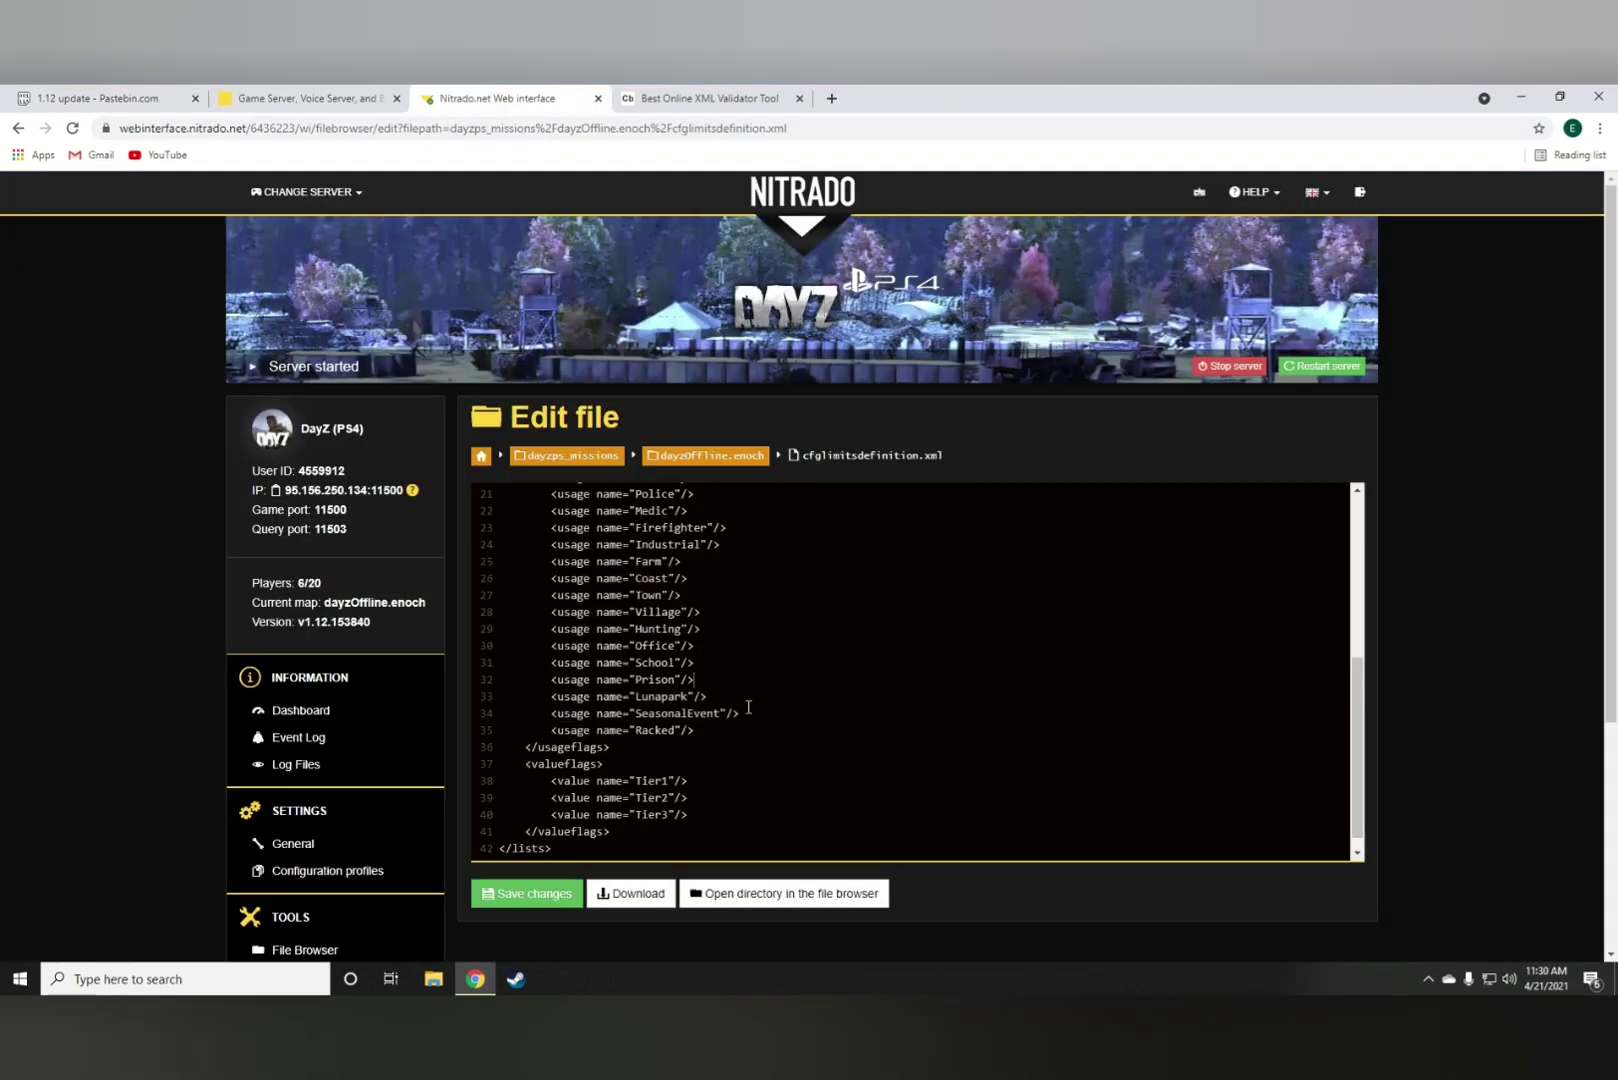
right_click(588, 693)
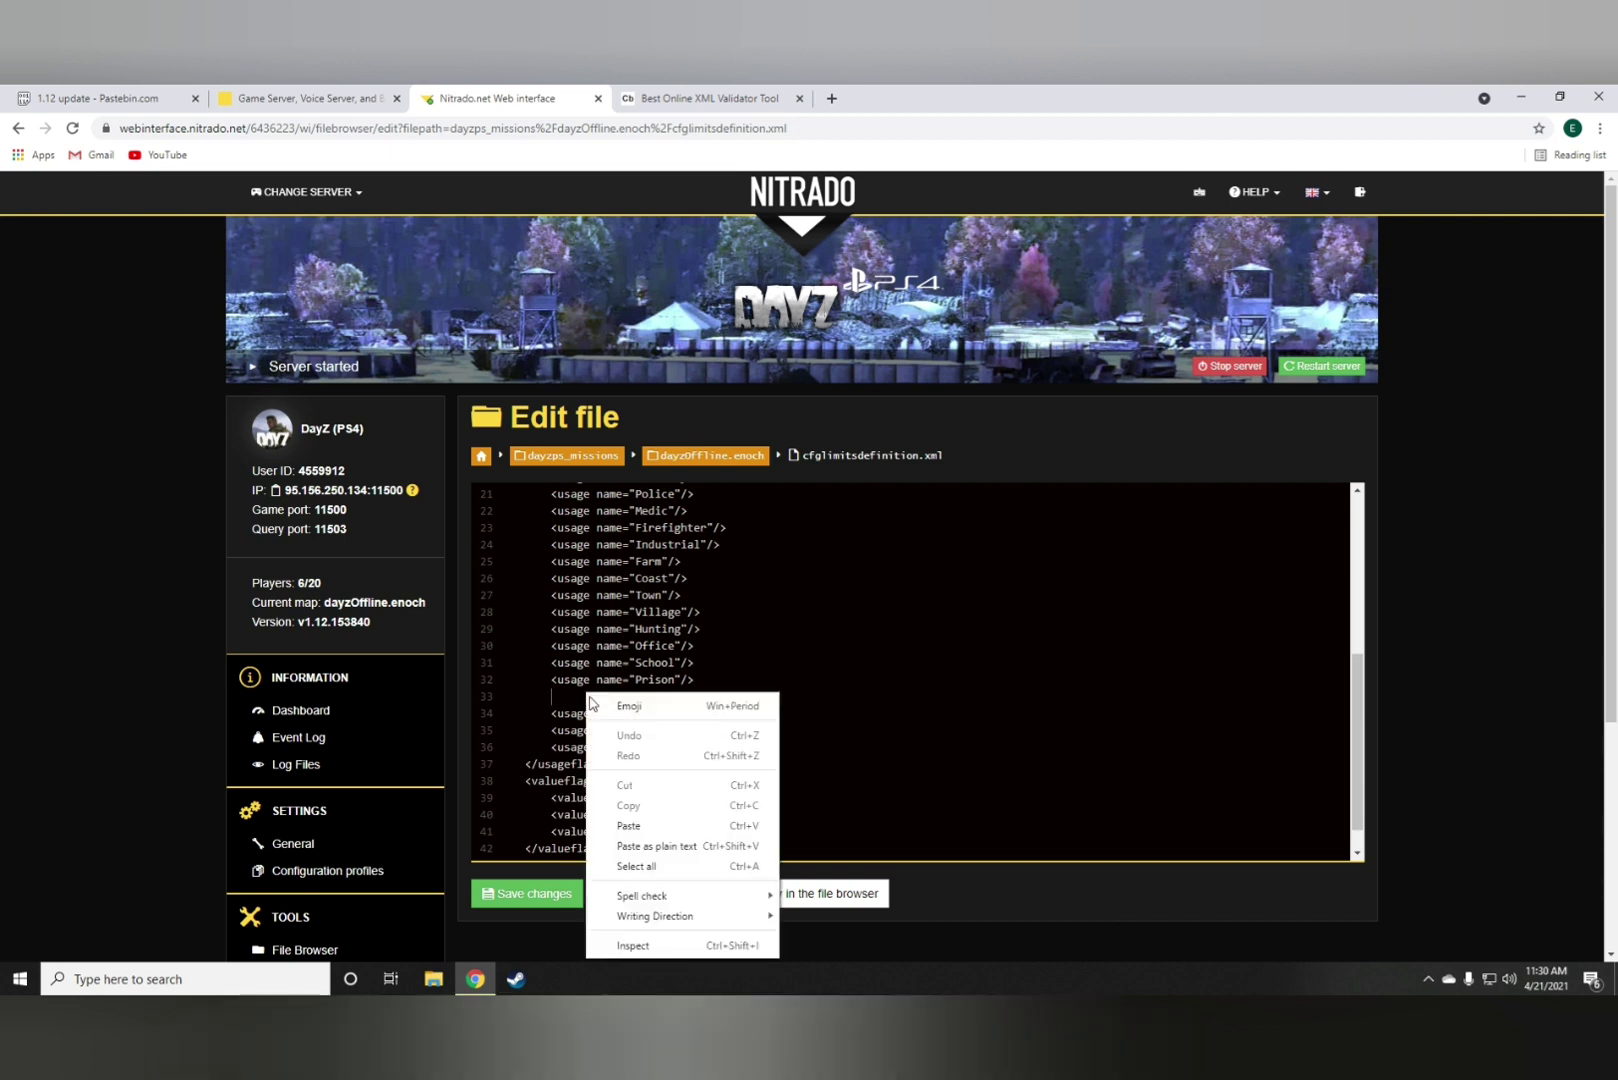
left_click(627, 826)
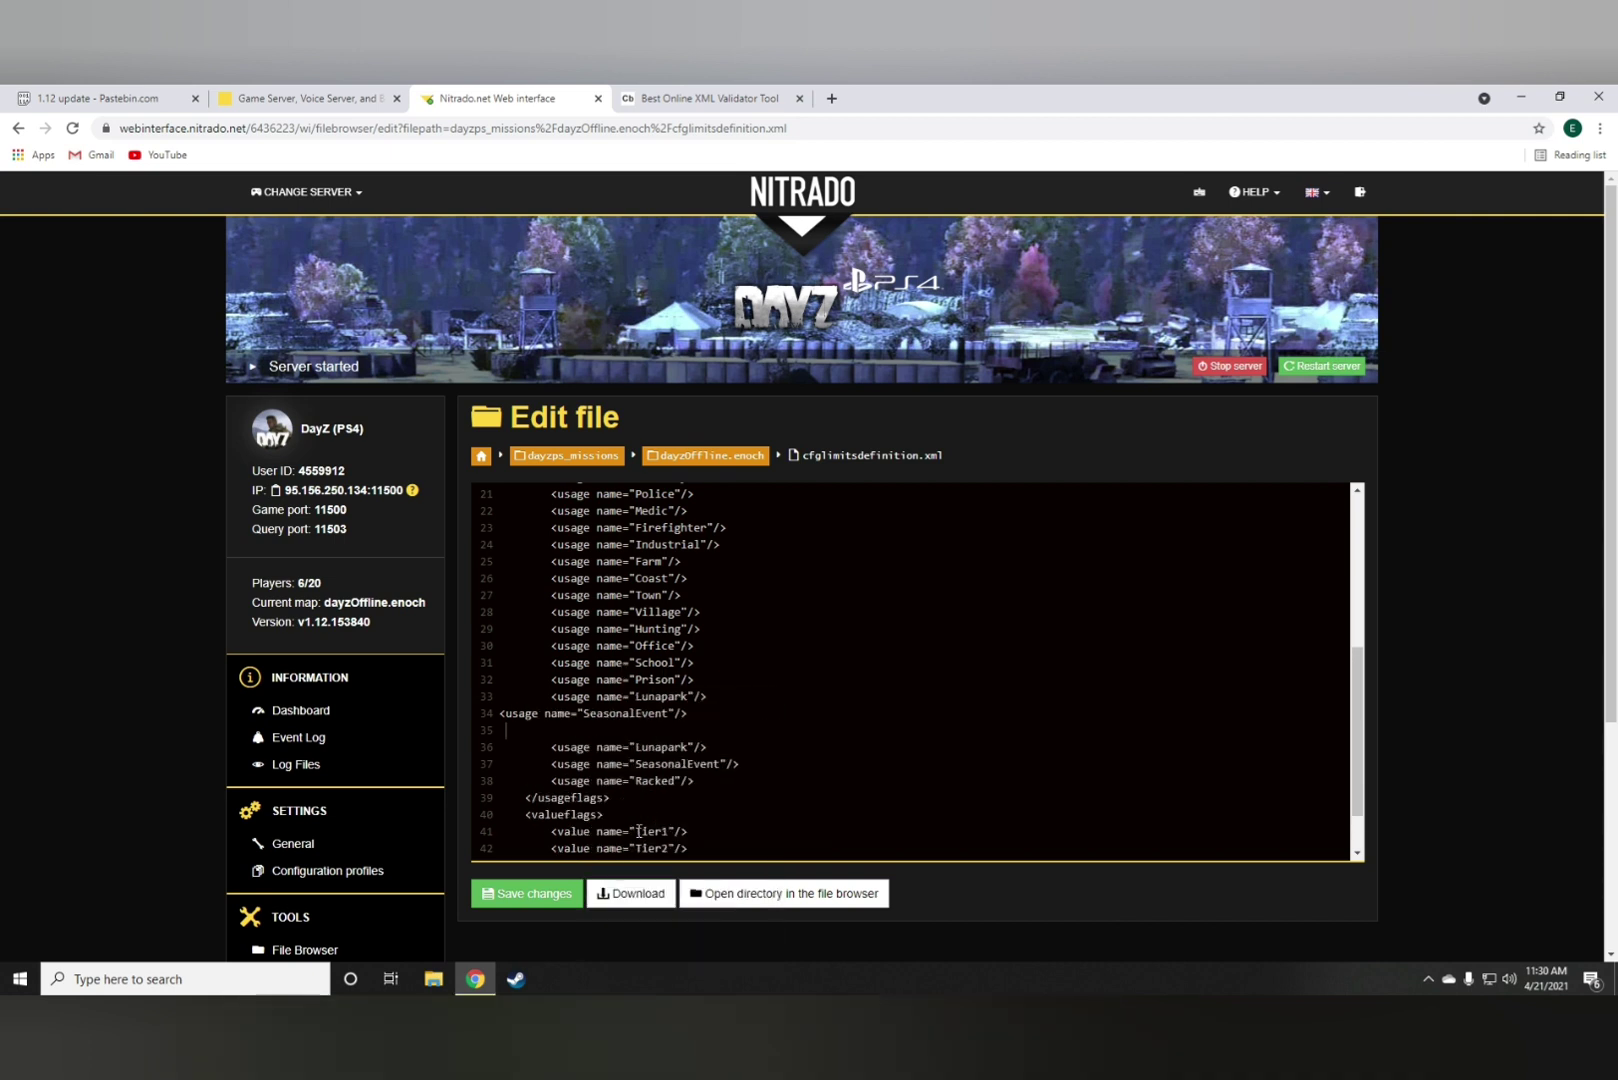
left_click(508, 720)
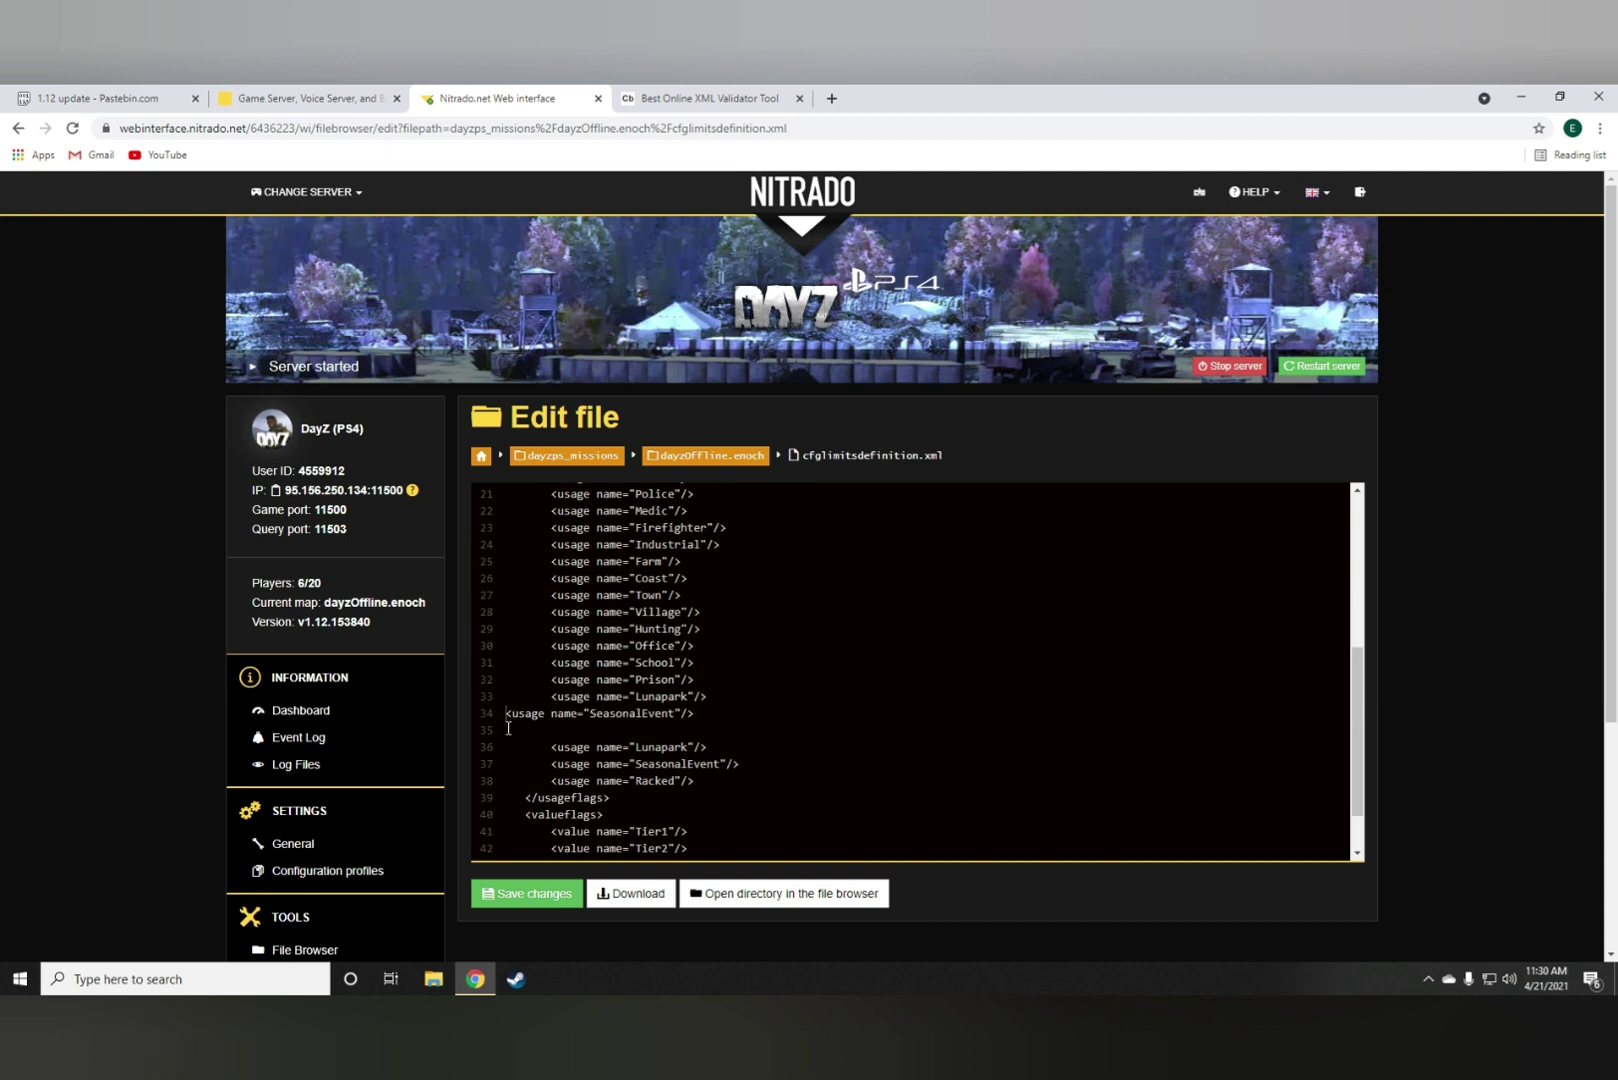